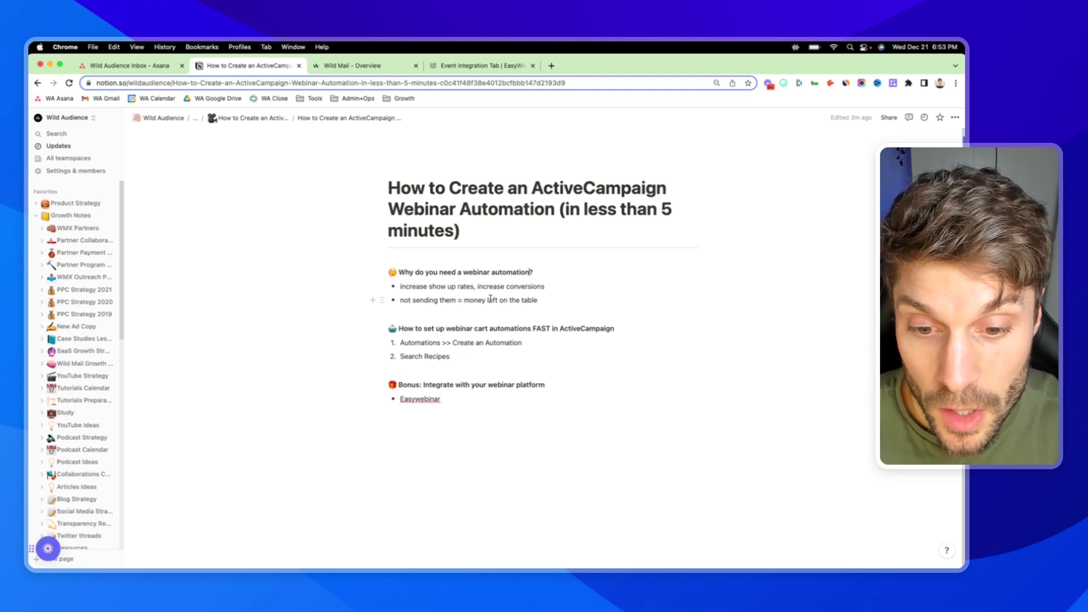
# Take 'cart' out of the Notion heading so it reads 'How to set up webinar automations FAST in ActiveCampaign'
pyautogui.scroll(-1, 428, 325)
pyautogui.moveTo(399, 326); pyautogui.dragTo(542, 326)
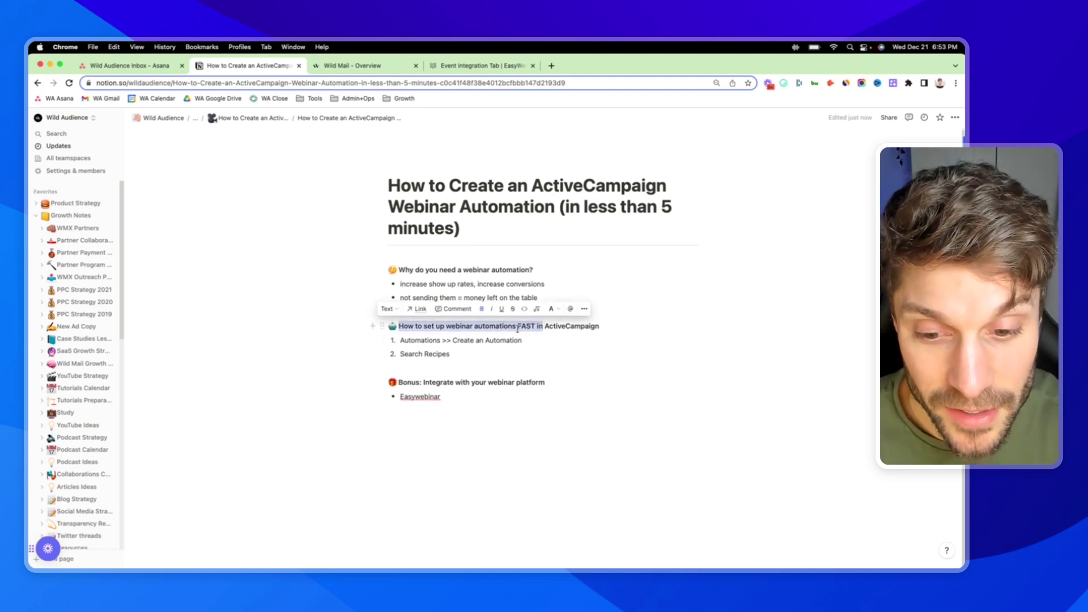
pyautogui.click(439, 340)
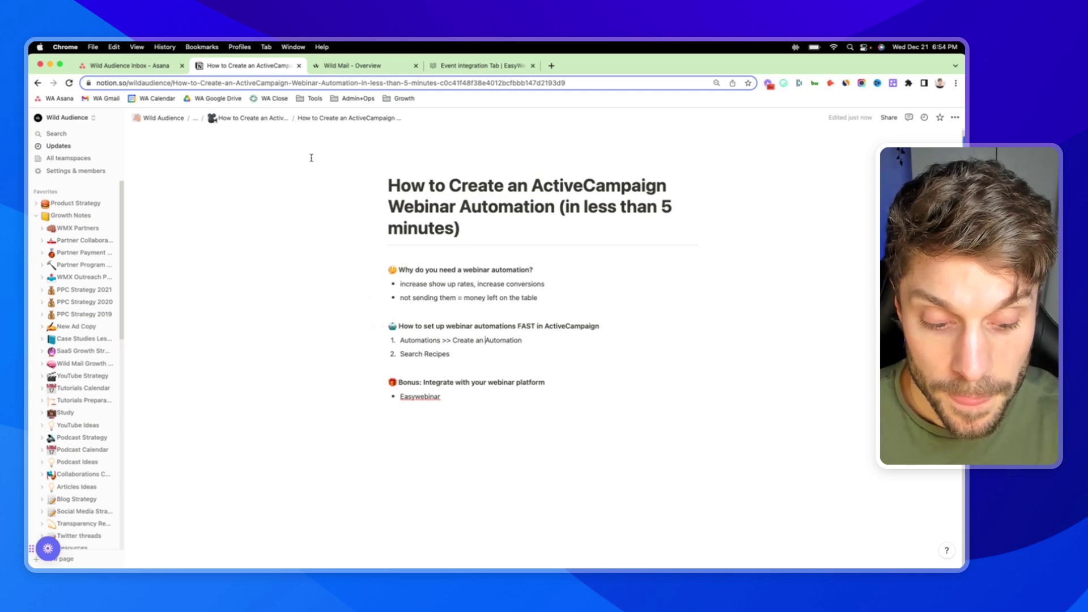
# Go to ActiveCampaign's Automations list and begin creating a new automation
pyautogui.click(358, 69)
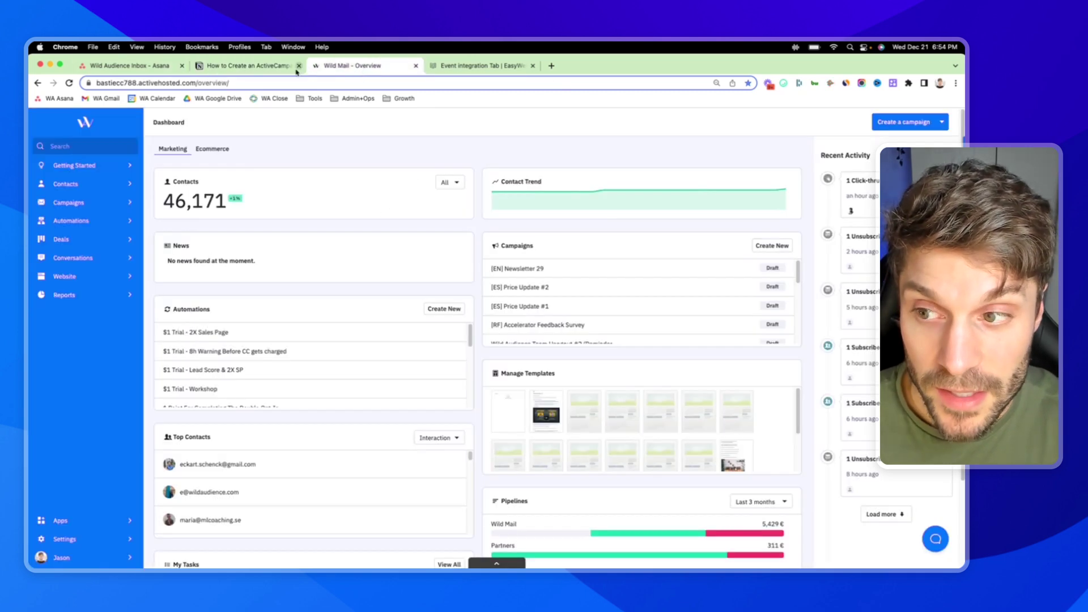
pyautogui.click(96, 221)
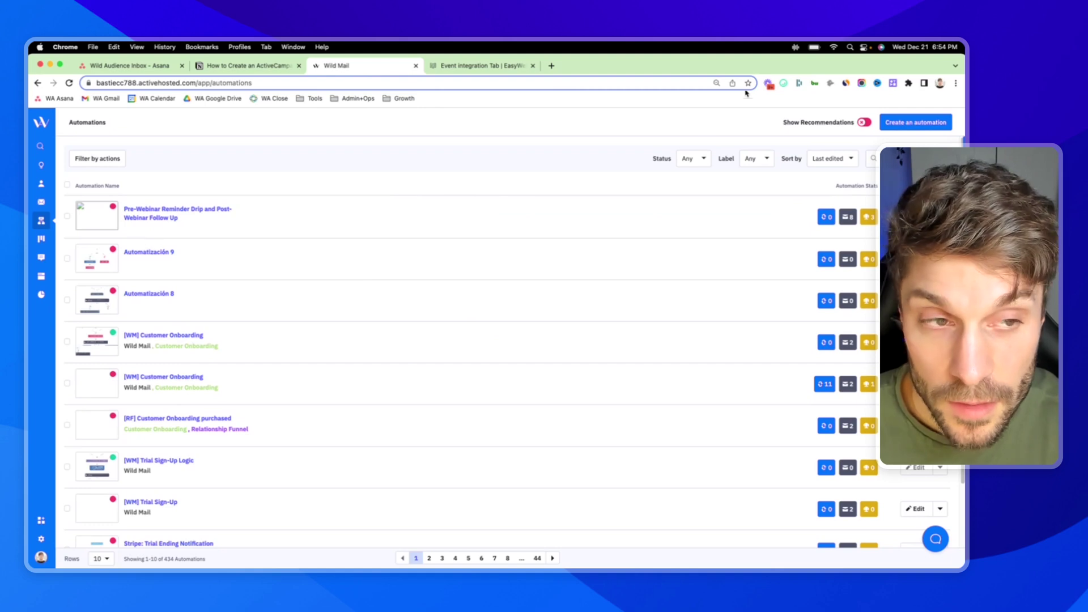
pyautogui.click(915, 125)
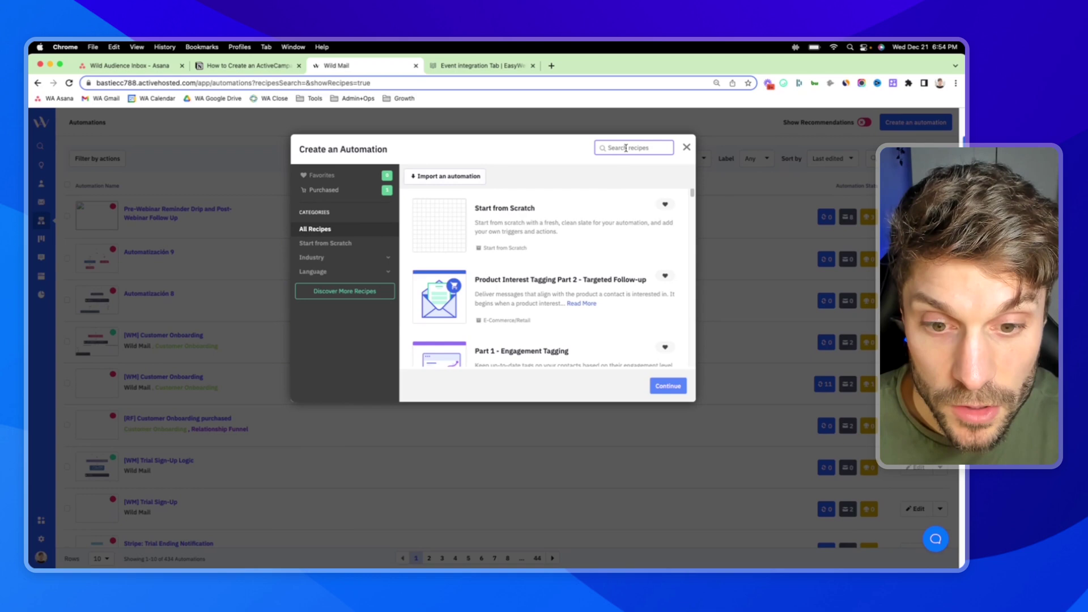
# Search recipes for 'webinar' and continue with Pre-Webinar Reminder Drip and Post-Webinar Follow Up
pyautogui.write('webinar')
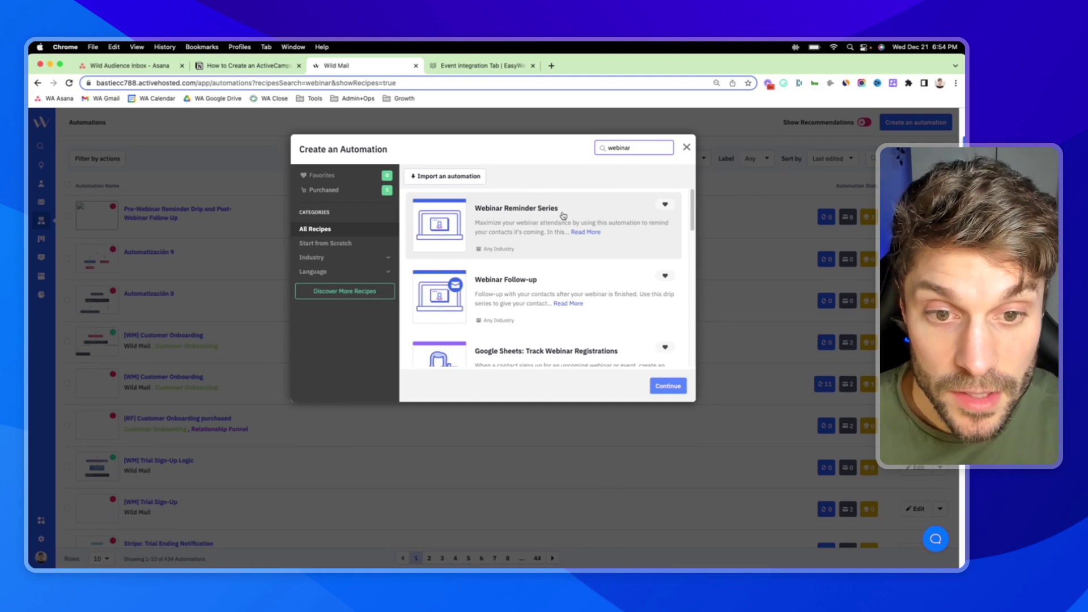
pyautogui.scroll(-2, 533, 235)
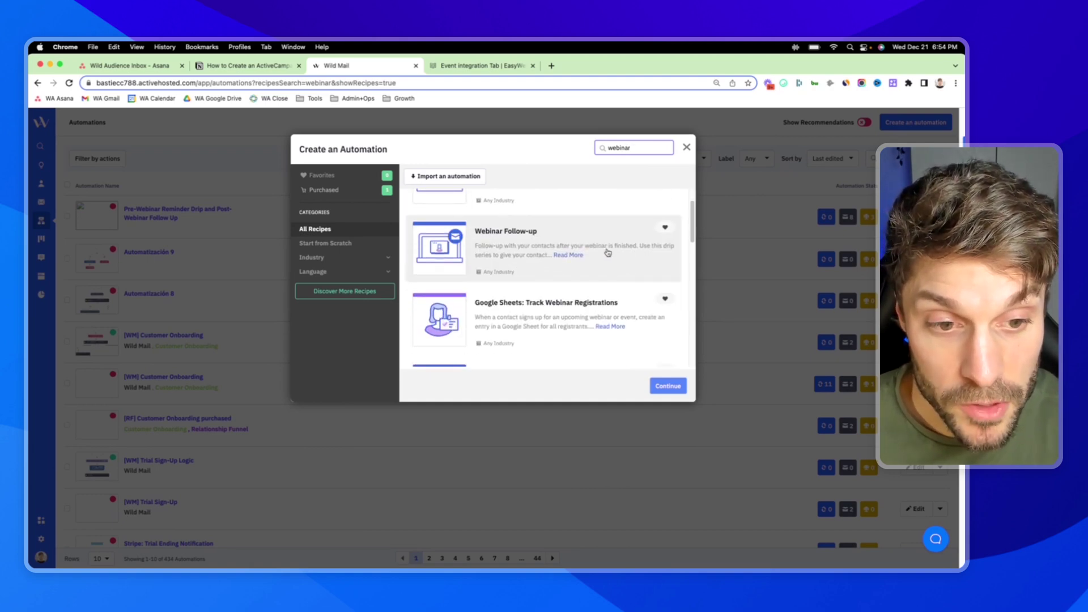
pyautogui.scroll(-5, 564, 253)
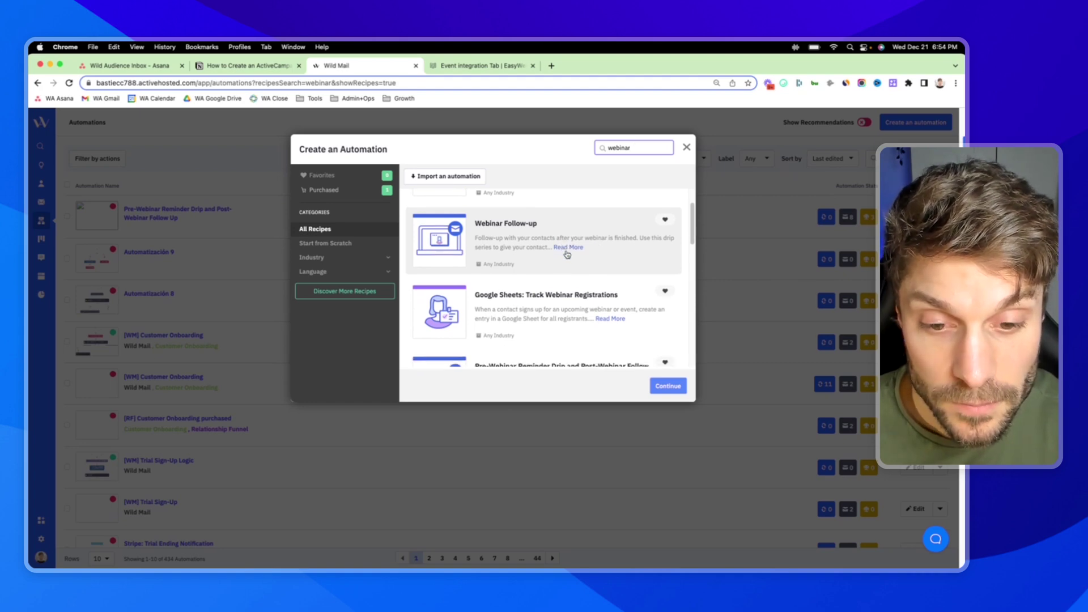
pyautogui.scroll(-1, 544, 255)
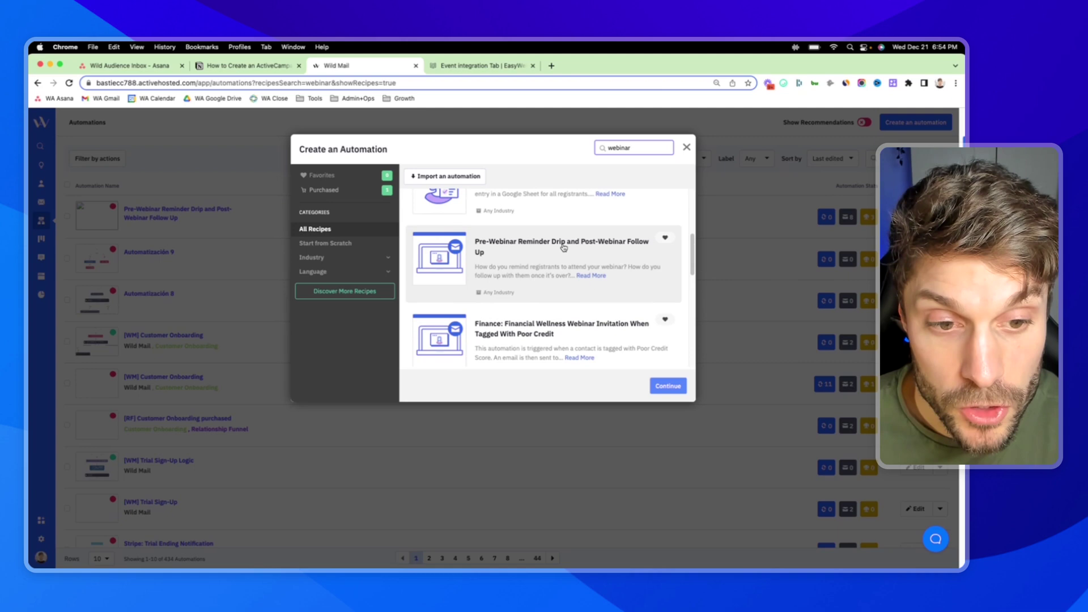
pyautogui.click(587, 297)
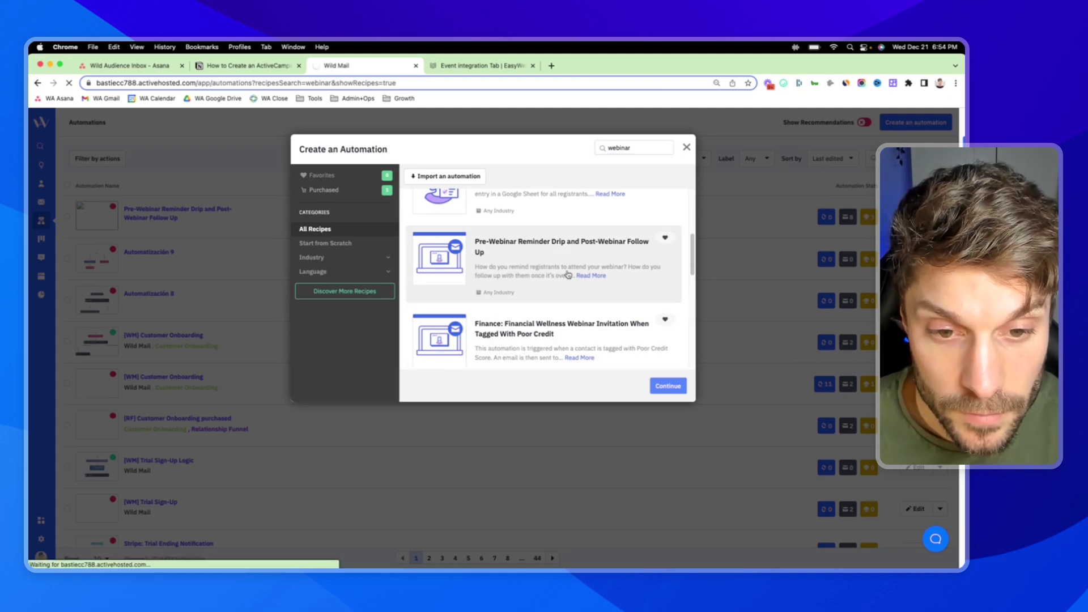
pyautogui.click(552, 259)
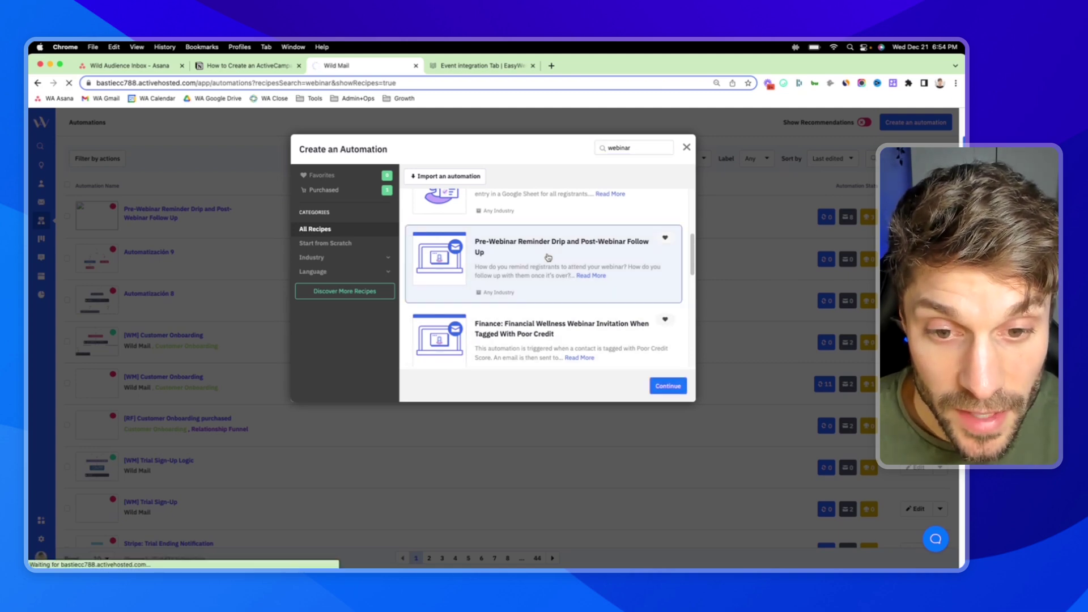
pyautogui.click(670, 388)
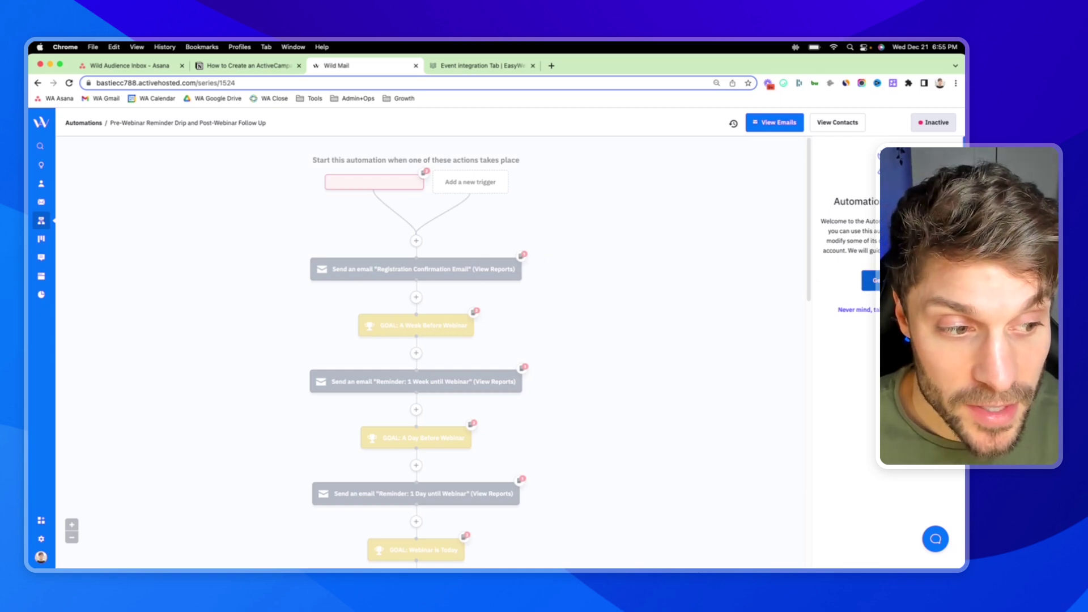
# Start the recipe setup, review the trigger's author notes, and keep Select form on Any form
pyautogui.click(870, 280)
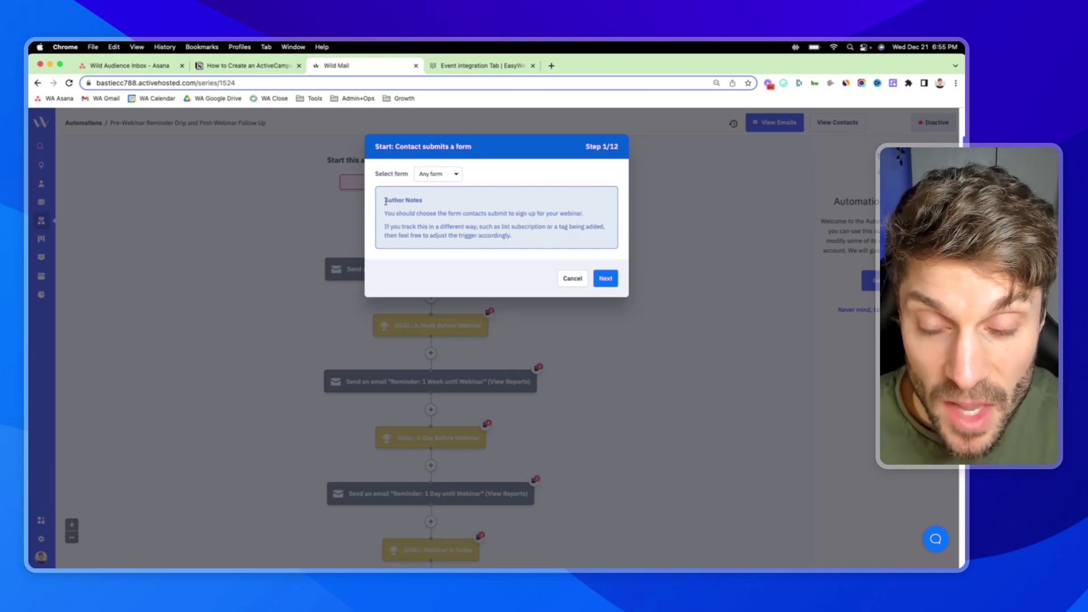
pyautogui.moveTo(384, 201); pyautogui.dragTo(522, 242)
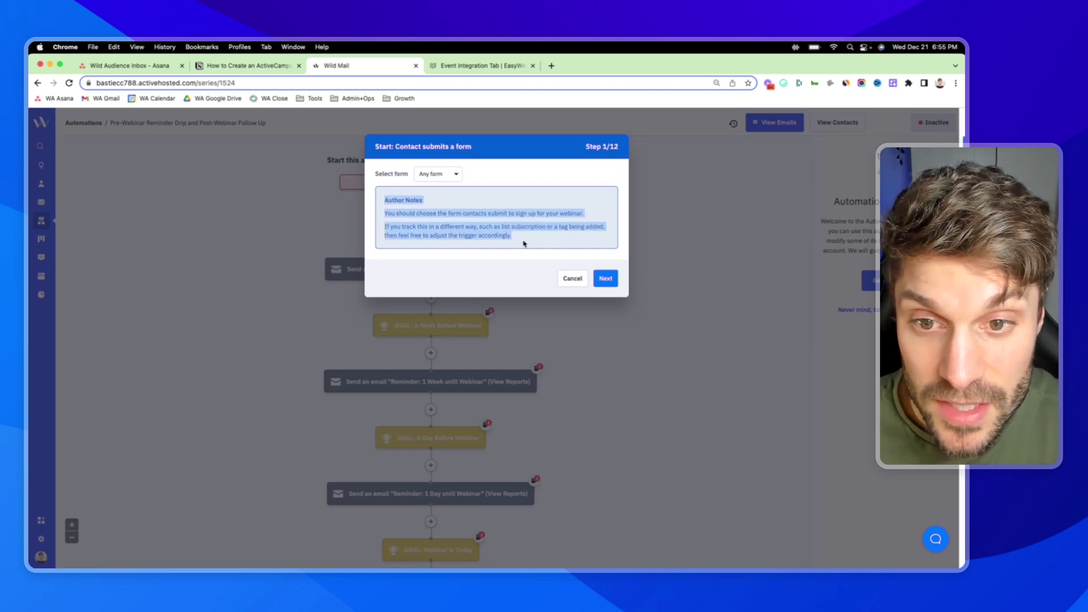
pyautogui.click(524, 242)
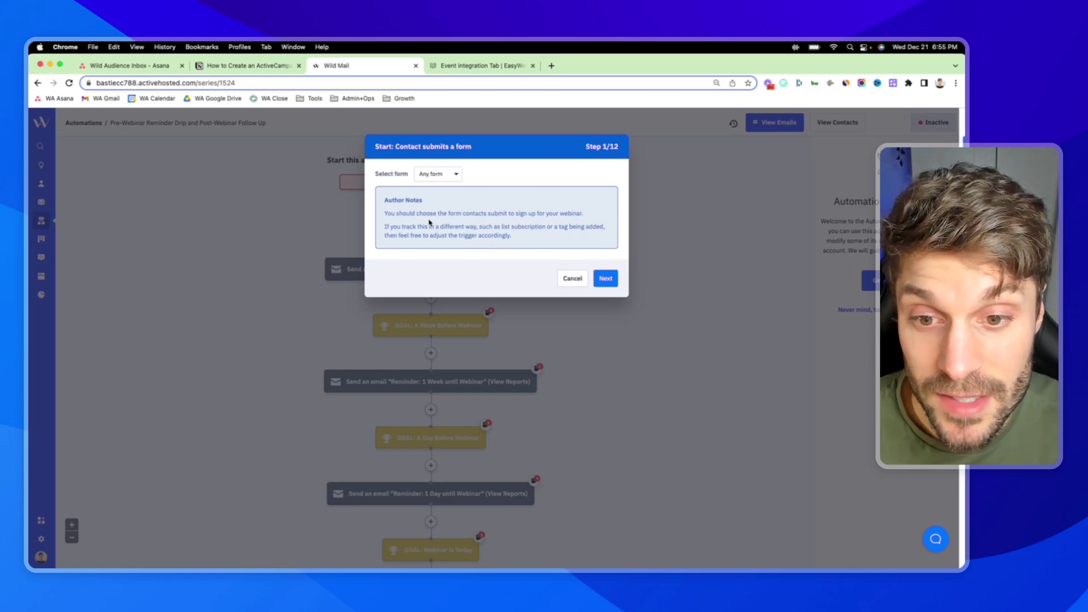
pyautogui.moveTo(385, 226); pyautogui.dragTo(542, 234)
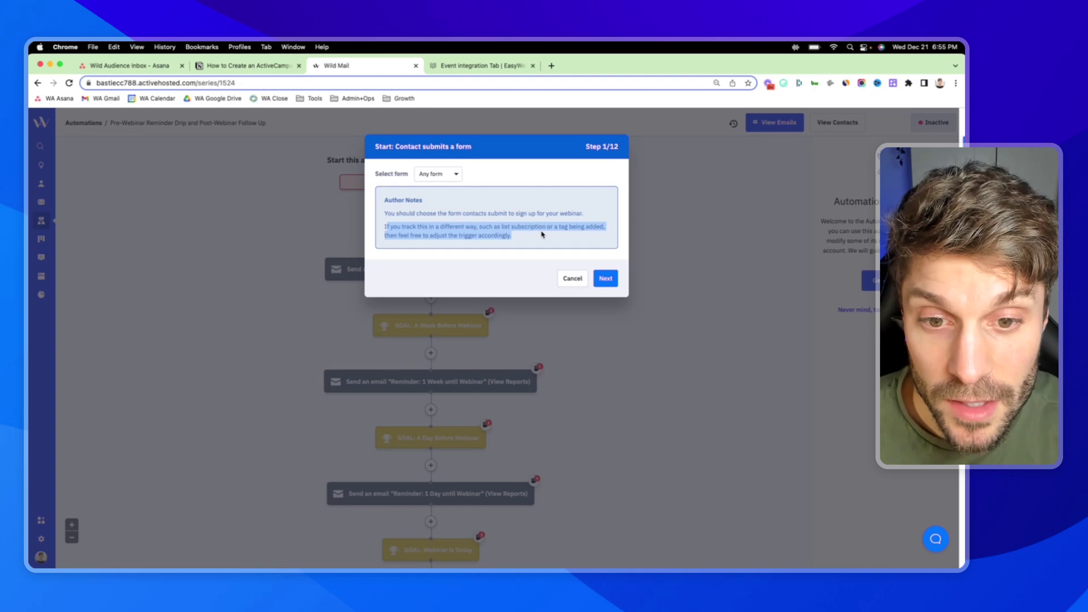
pyautogui.click(541, 235)
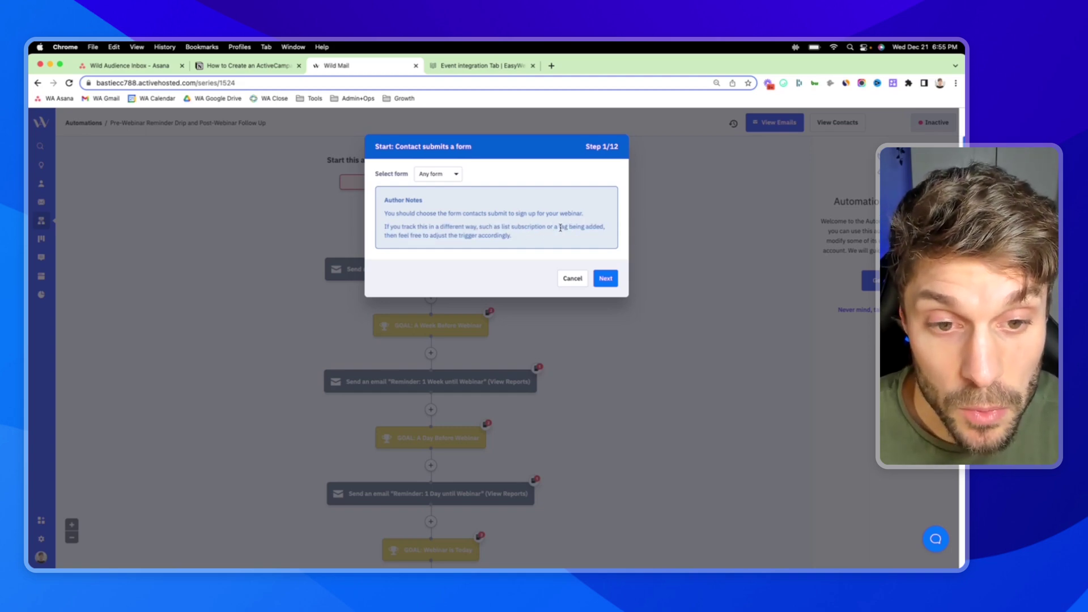
pyautogui.moveTo(554, 227); pyautogui.dragTo(594, 228)
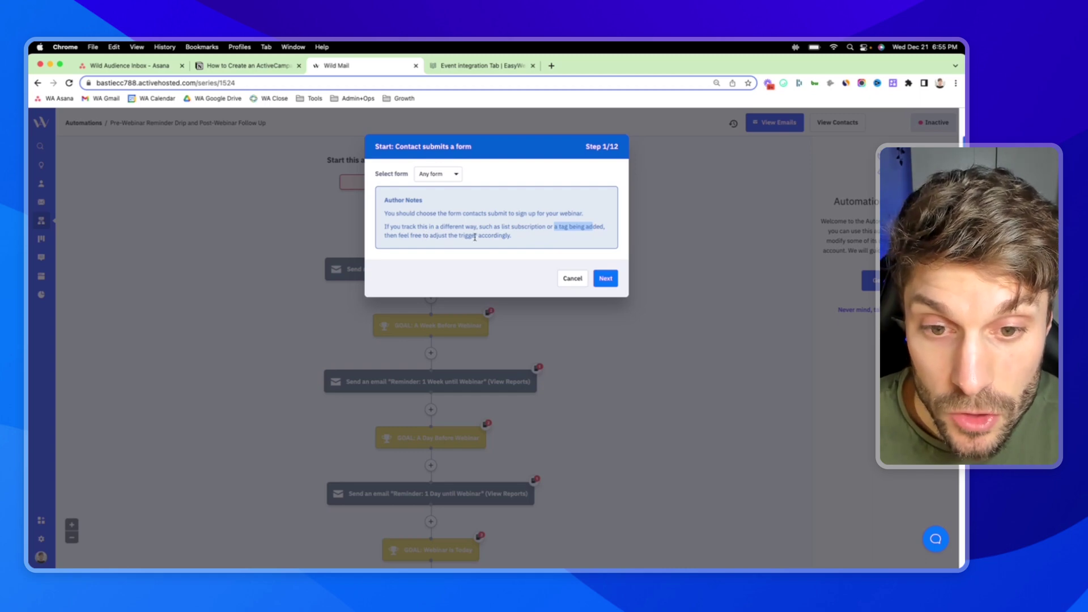
pyautogui.click(451, 173)
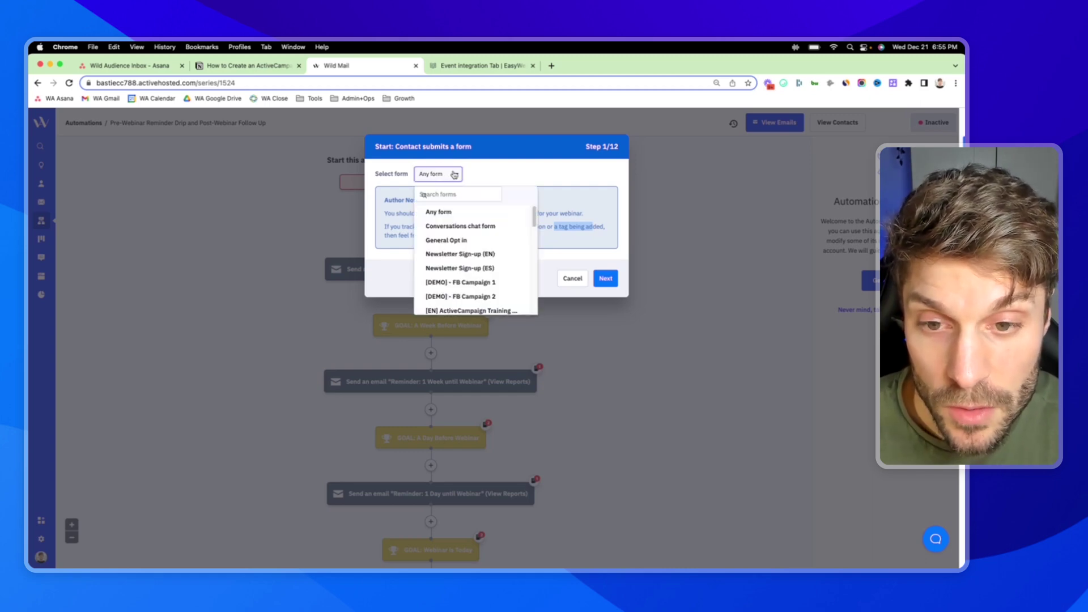
pyautogui.click(491, 178)
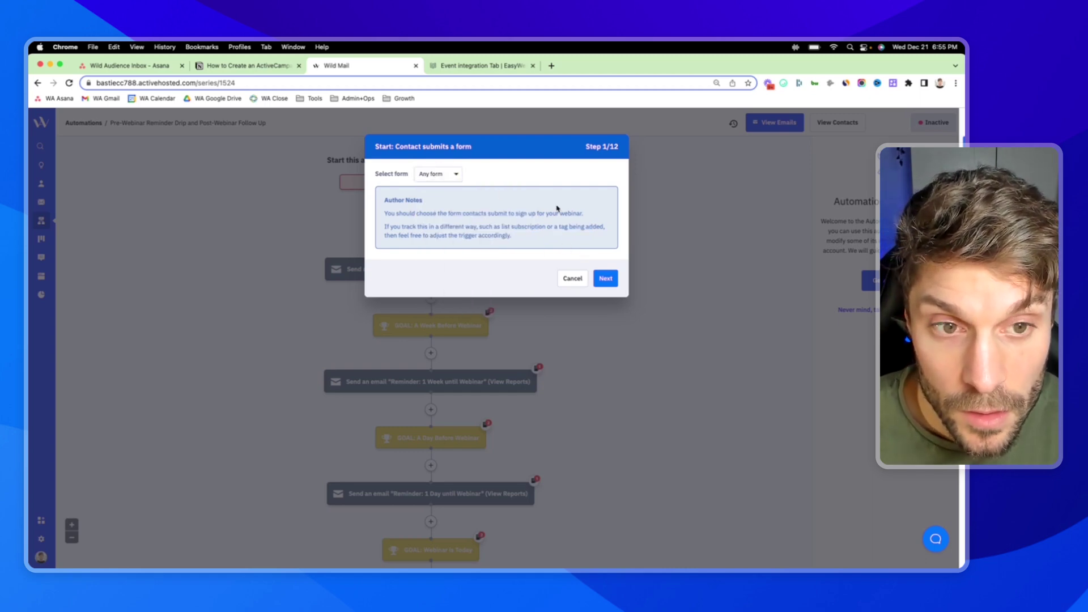
pyautogui.click(605, 279)
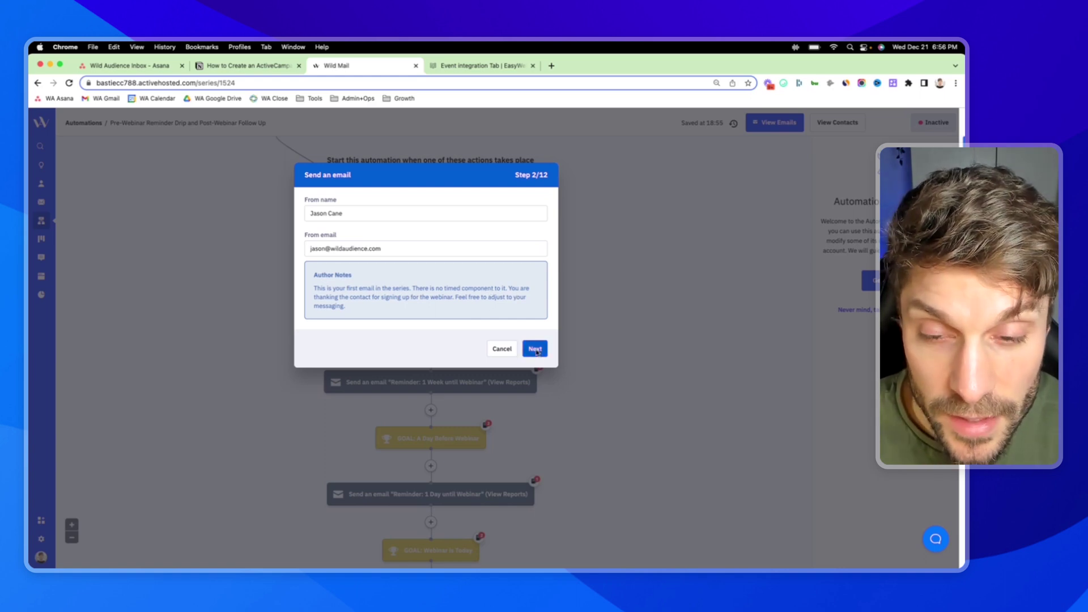
# Accept the prefilled sender name and email on the Send an email step
pyautogui.click(540, 348)
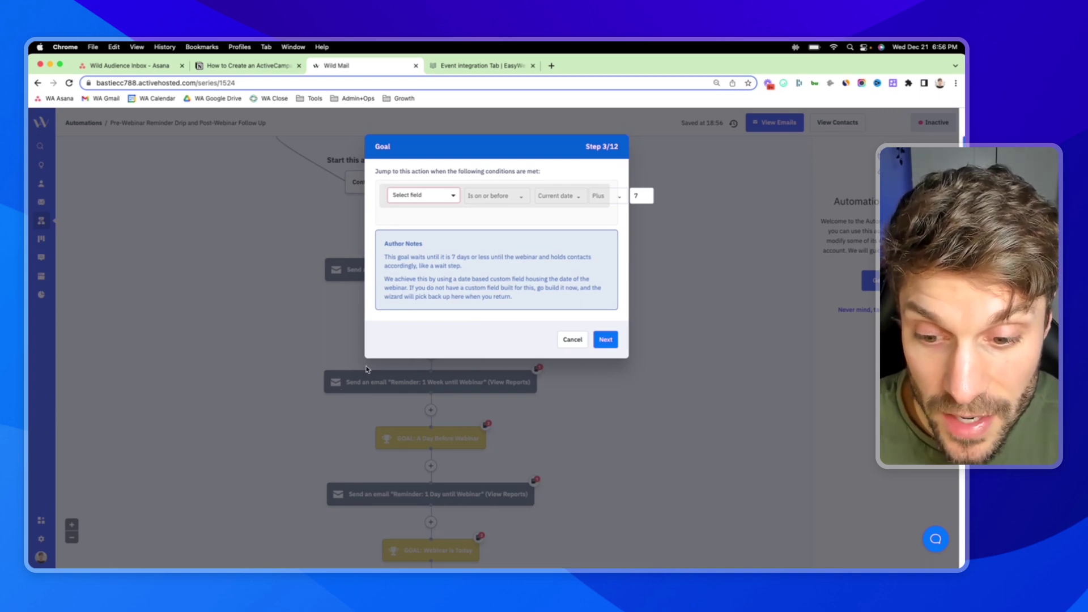
pyautogui.rightClick(315, 372)
pyautogui.click(309, 372)
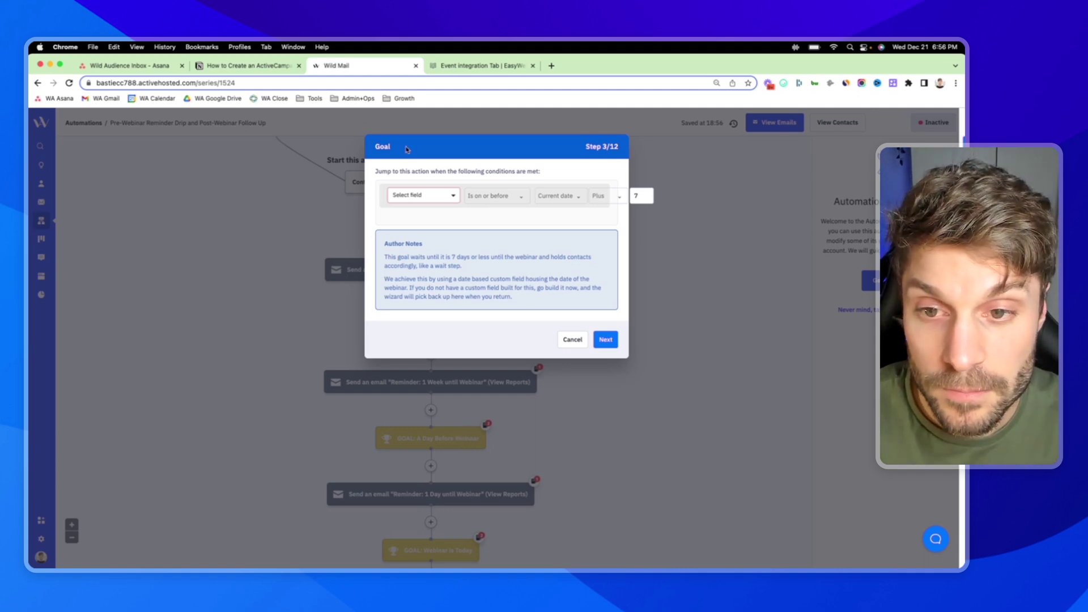
# Read the goal's notes about a date custom field and check the available date fields
pyautogui.moveTo(376, 171); pyautogui.dragTo(549, 176)
pyautogui.click(549, 177)
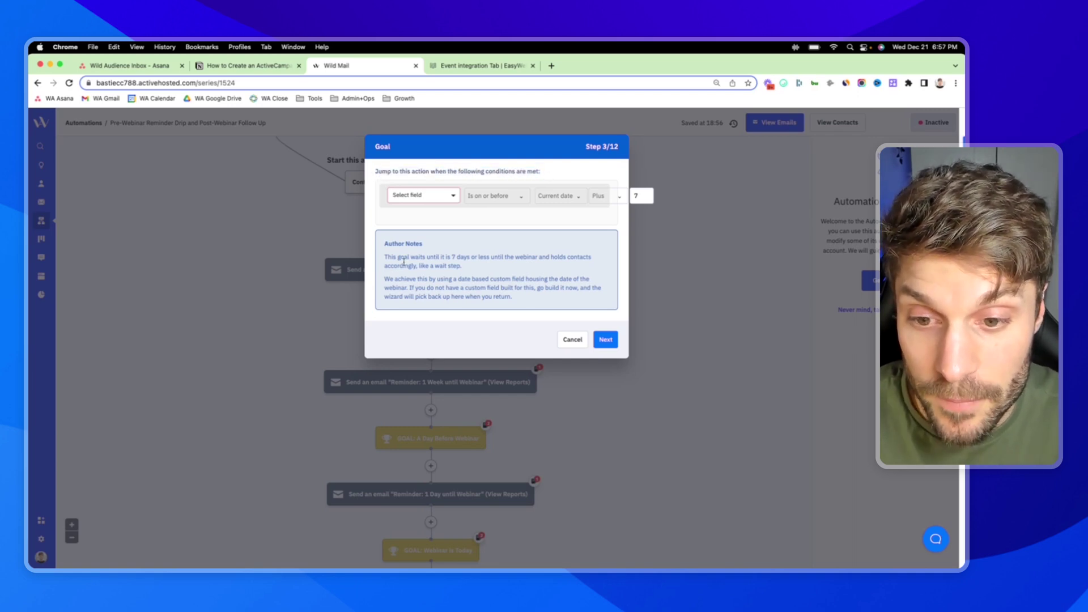
pyautogui.moveTo(387, 258); pyautogui.dragTo(462, 258)
pyautogui.click(469, 268)
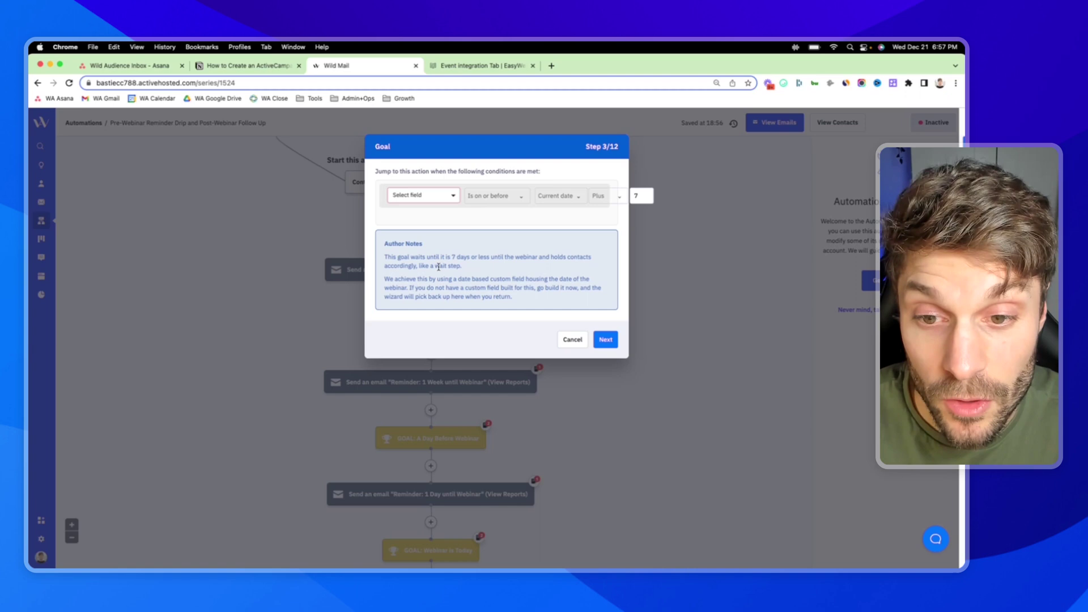
pyautogui.moveTo(386, 280); pyautogui.dragTo(507, 280)
pyautogui.click(527, 281)
pyautogui.click(445, 196)
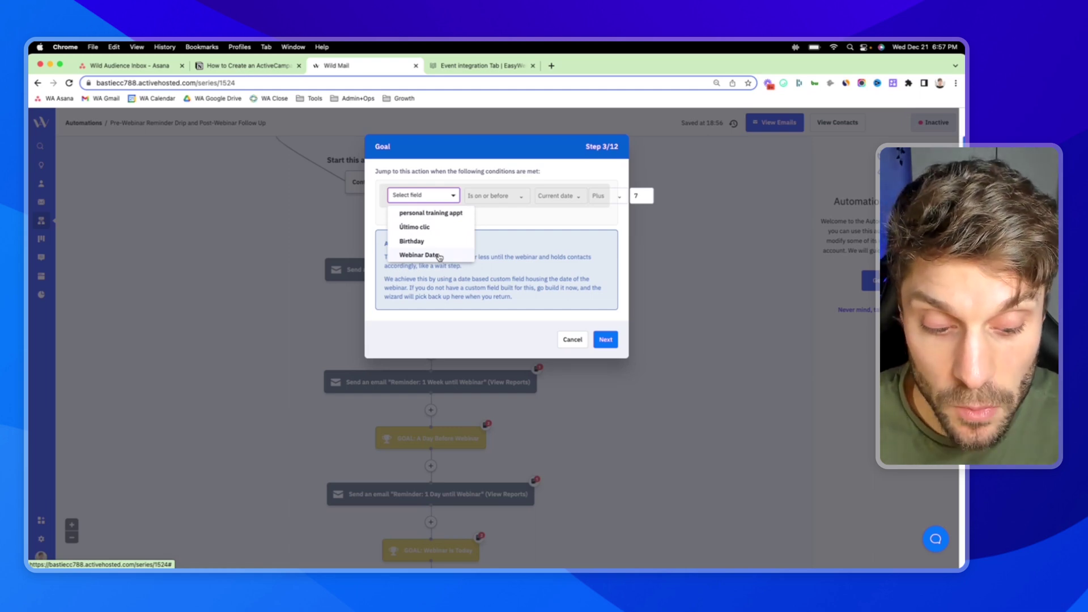
pyautogui.click(498, 292)
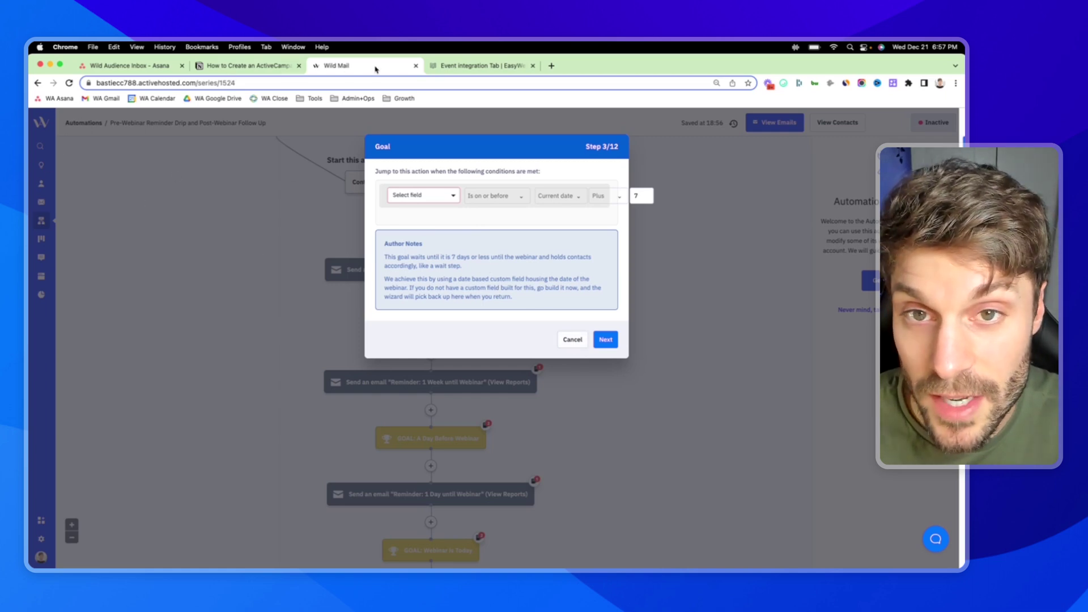
# Open Contacts field settings in a duplicated browser tab
pyautogui.rightClick(346, 68)
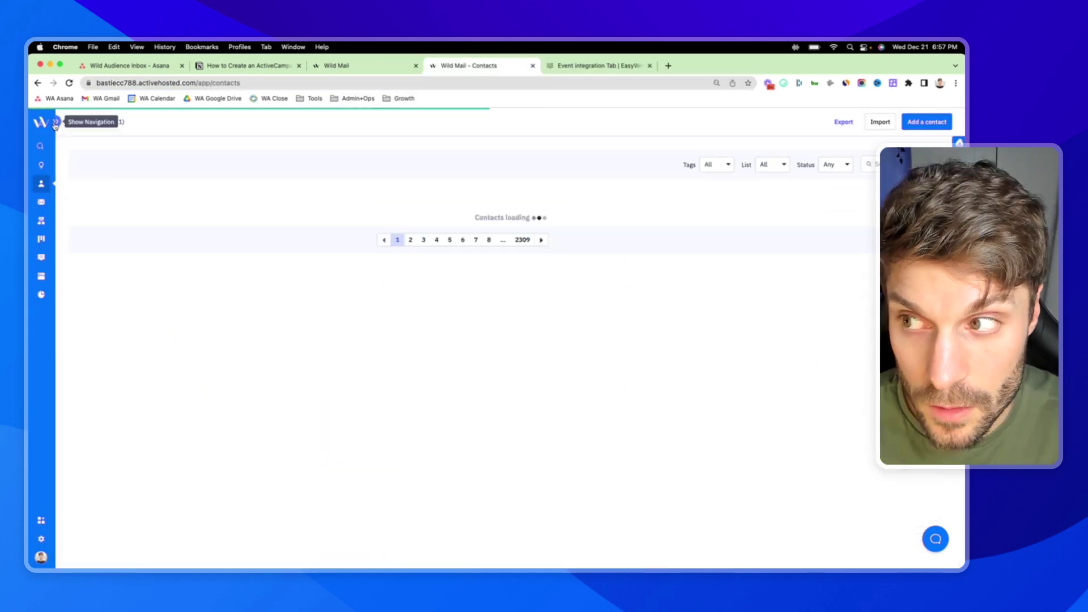
pyautogui.click(56, 122)
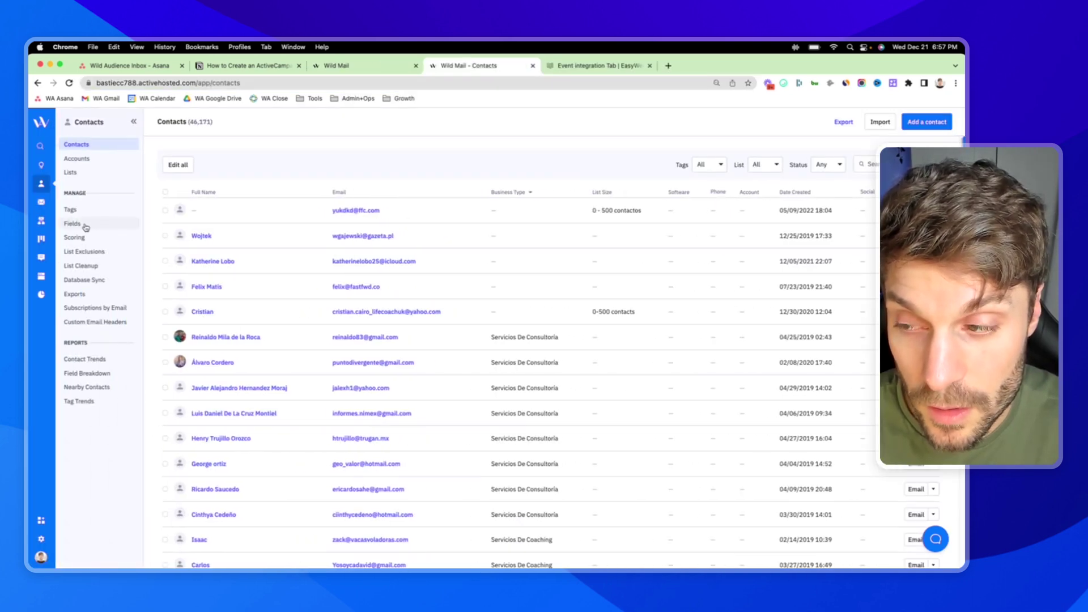
pyautogui.click(109, 226)
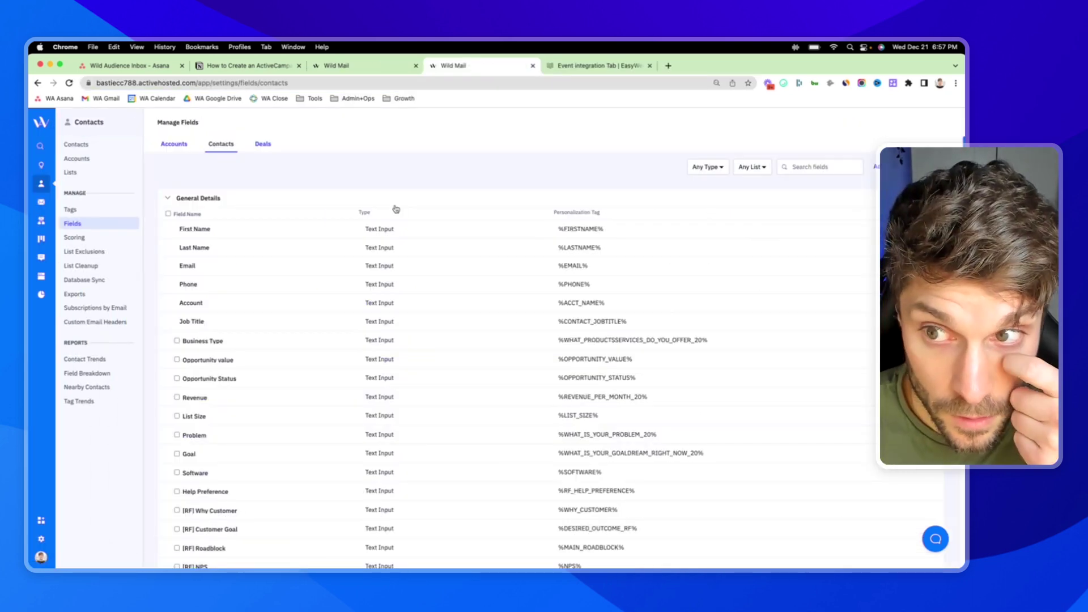
# Draft a 'webinar datetime' Date field, discard it, and return to the automation tab
pyautogui.click(883, 167)
pyautogui.click(421, 317)
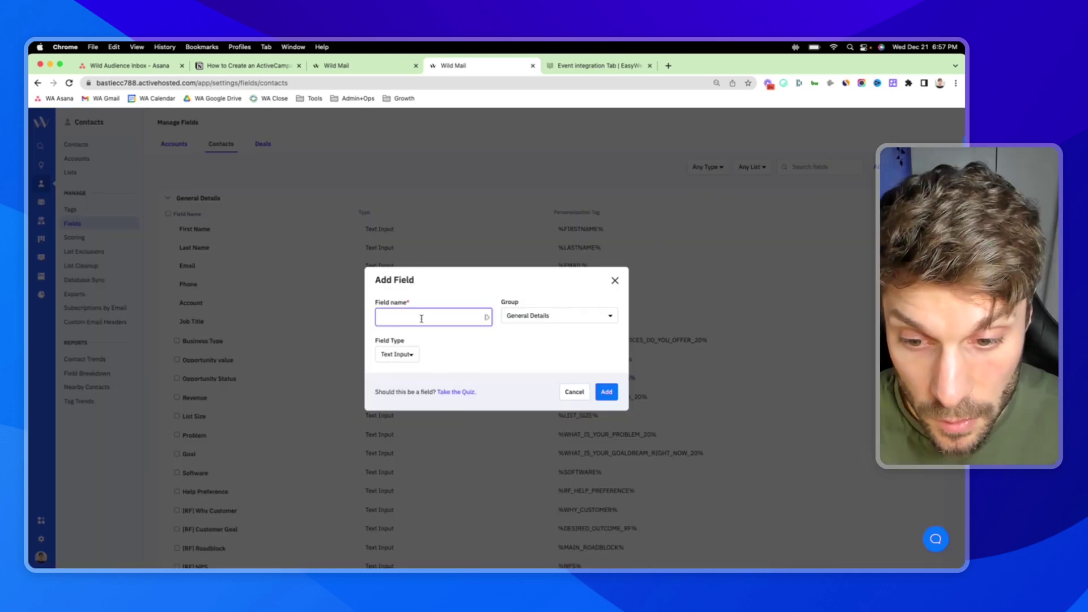
pyautogui.write('webinar datetie')
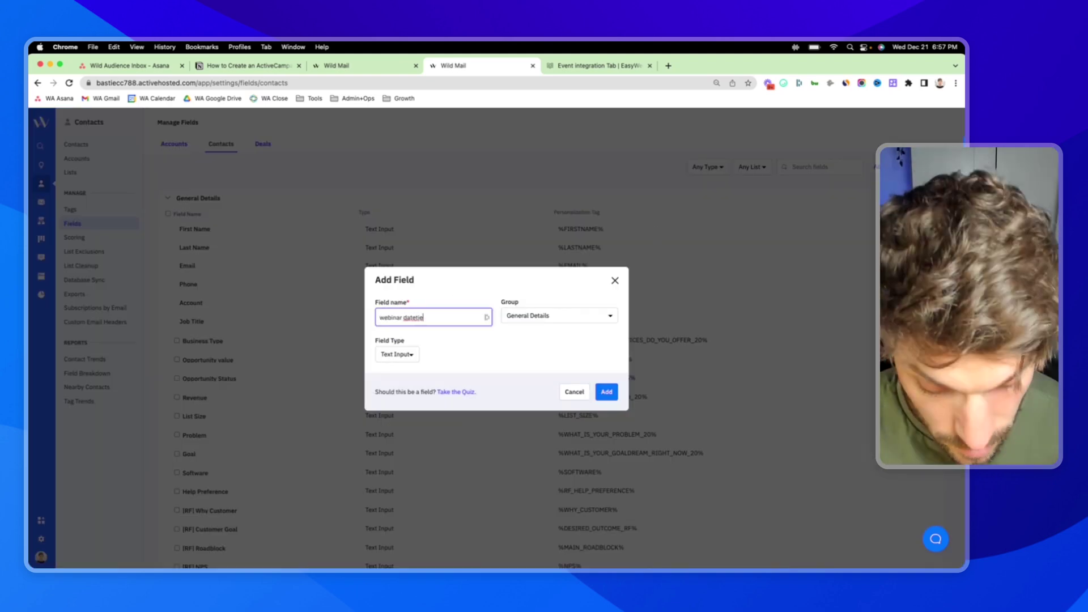
pyautogui.press('BackSpace')
pyautogui.write('me')
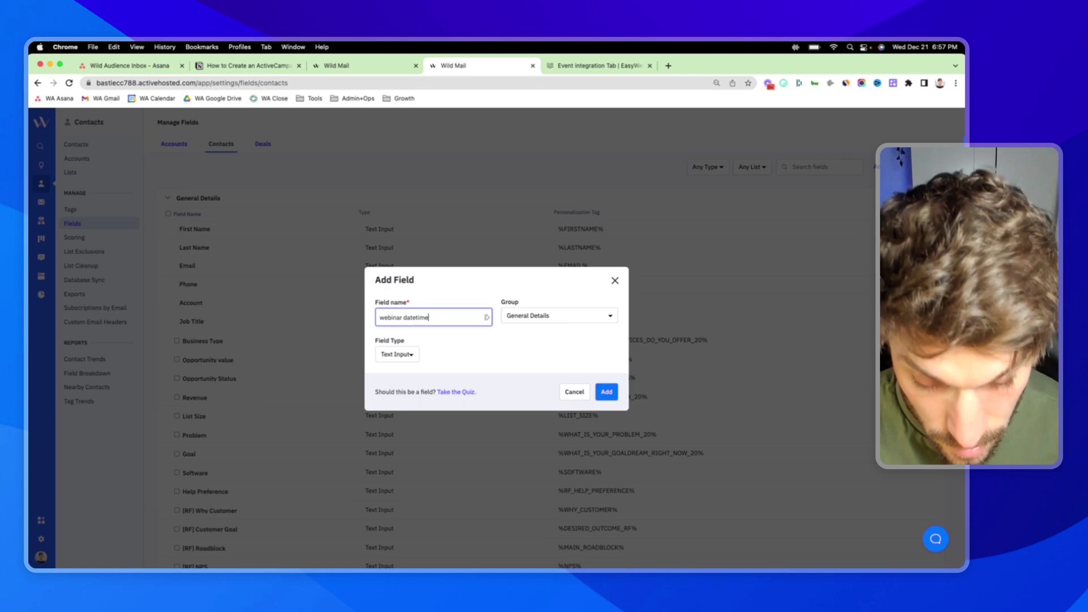
pyautogui.click(533, 317)
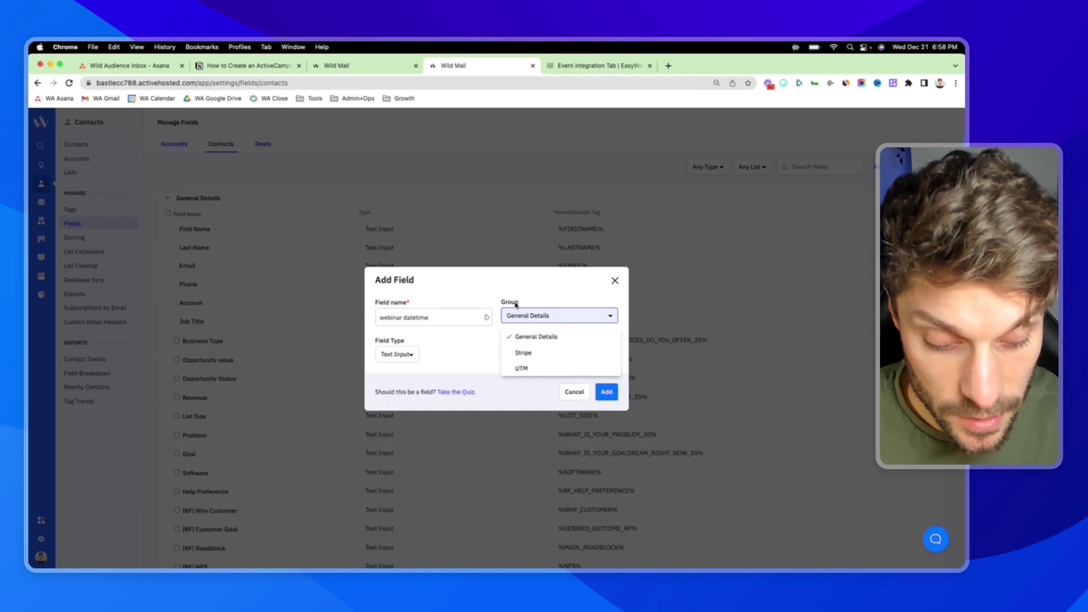
pyautogui.click(399, 355)
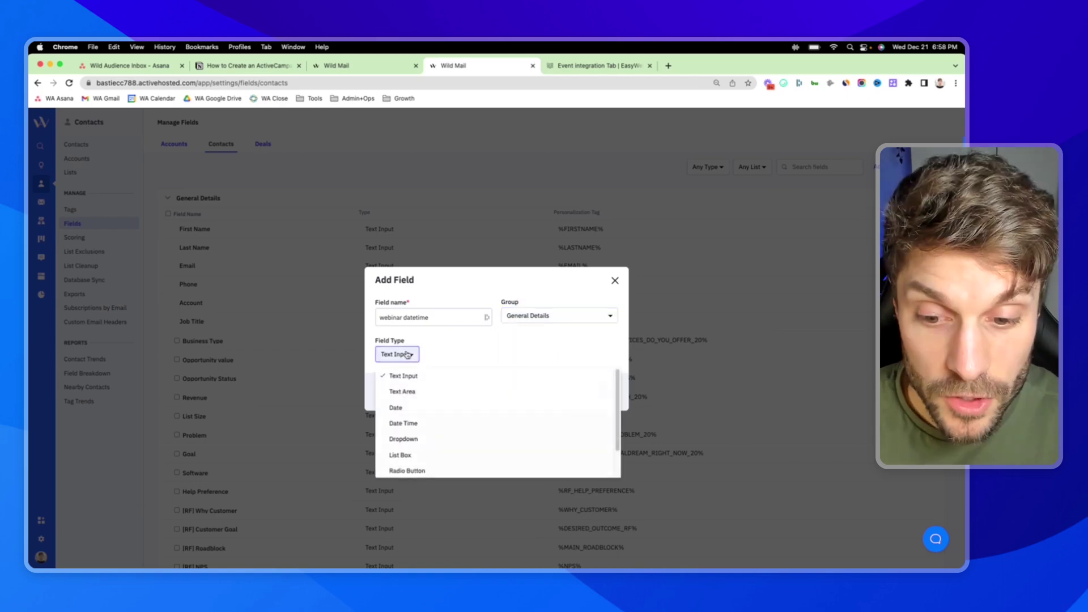
pyautogui.click(403, 405)
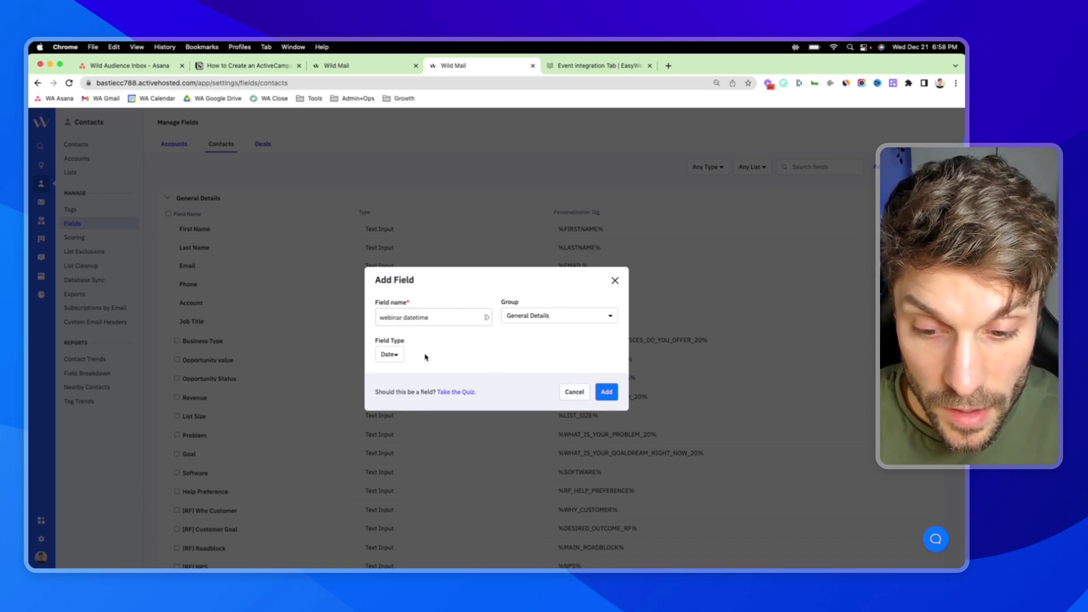
pyautogui.click(615, 280)
pyautogui.hotkey('ctrl', 'shift', 'Tab')
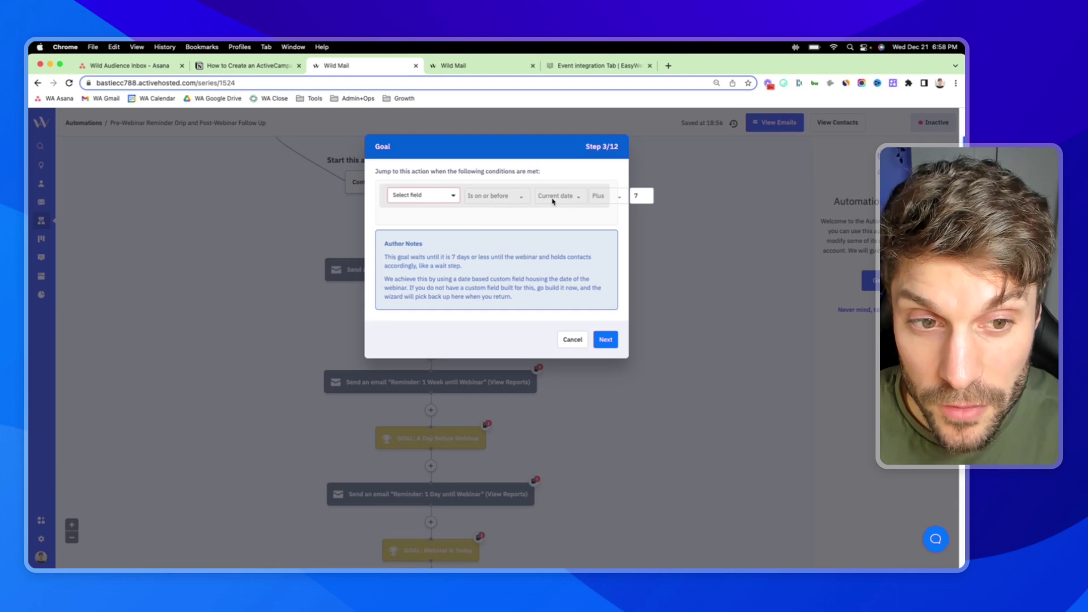
# Set the goal to Webinar Date on or before current date plus 7, then continue
pyautogui.click(647, 196)
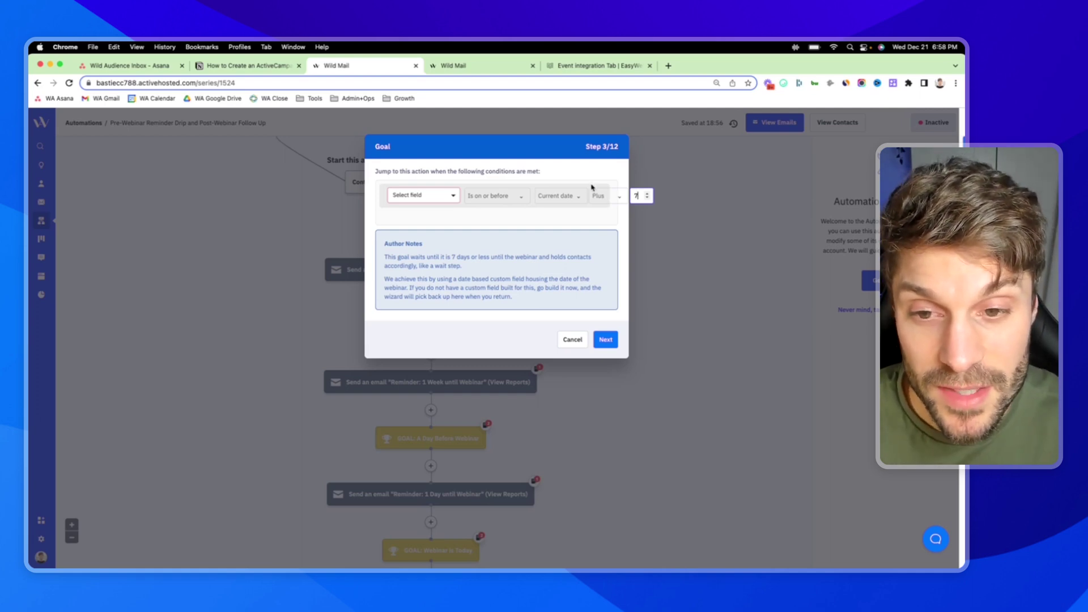
pyautogui.click(431, 196)
pyautogui.click(427, 254)
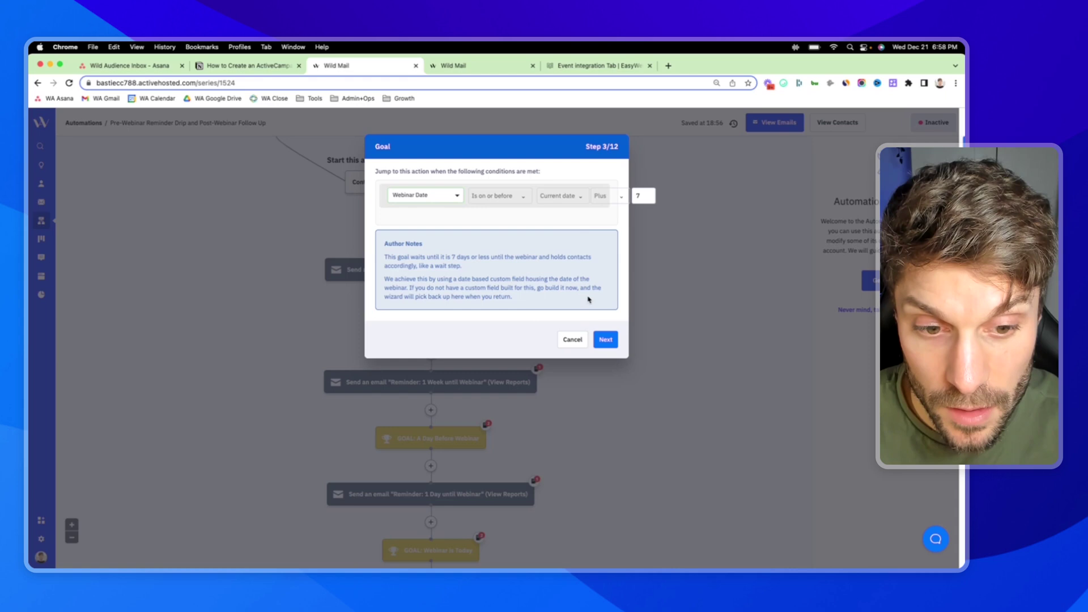
pyautogui.click(606, 340)
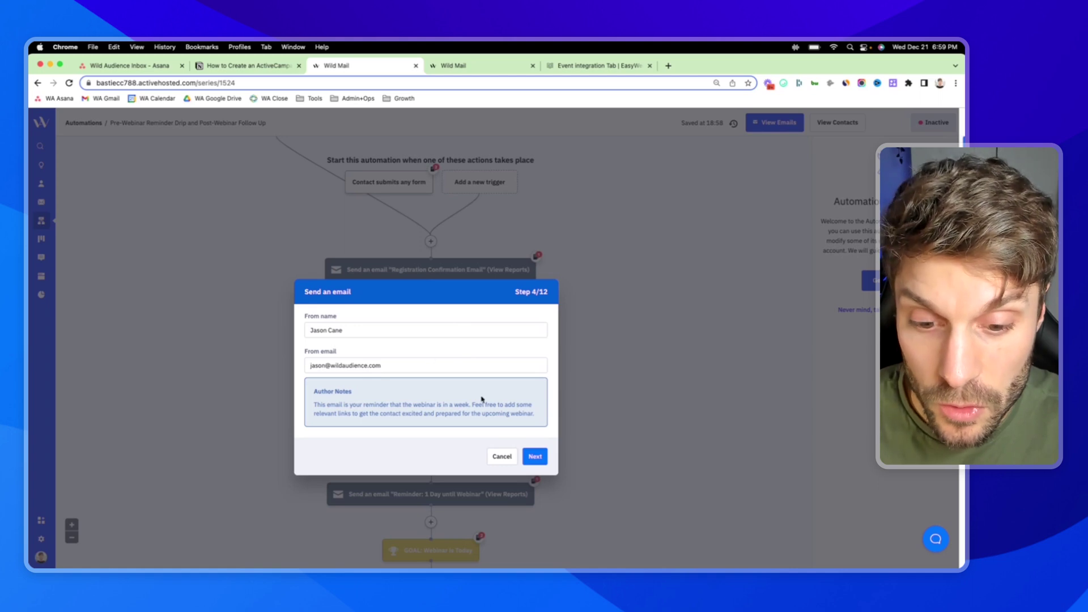
# Accept the one-week reminder's sender and base the one-day-before goal on Webinar Date
pyautogui.click(536, 457)
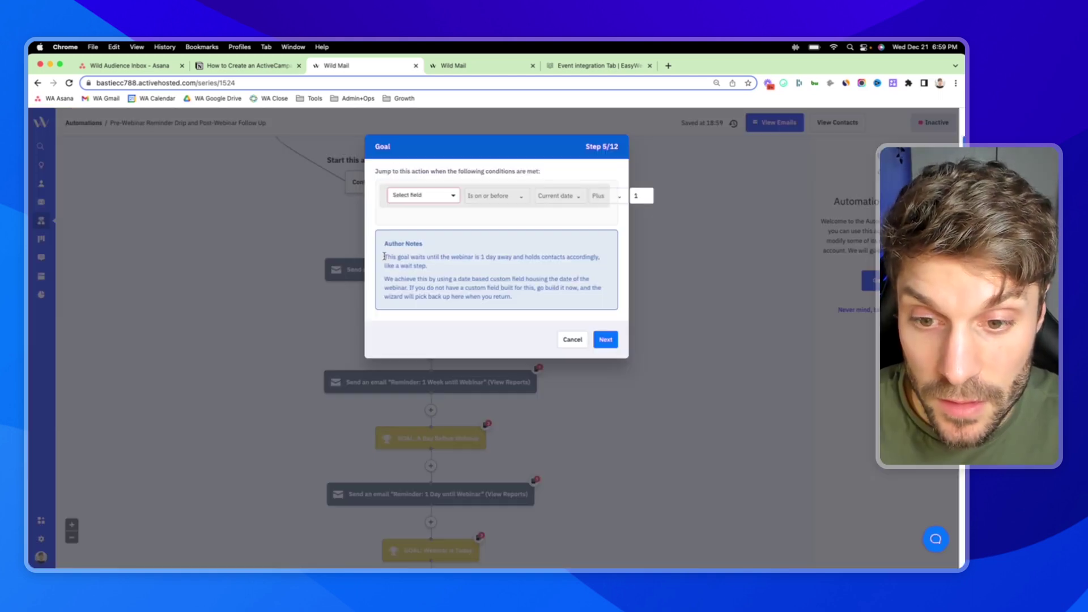
pyautogui.moveTo(384, 256); pyautogui.dragTo(467, 263)
pyautogui.click(477, 267)
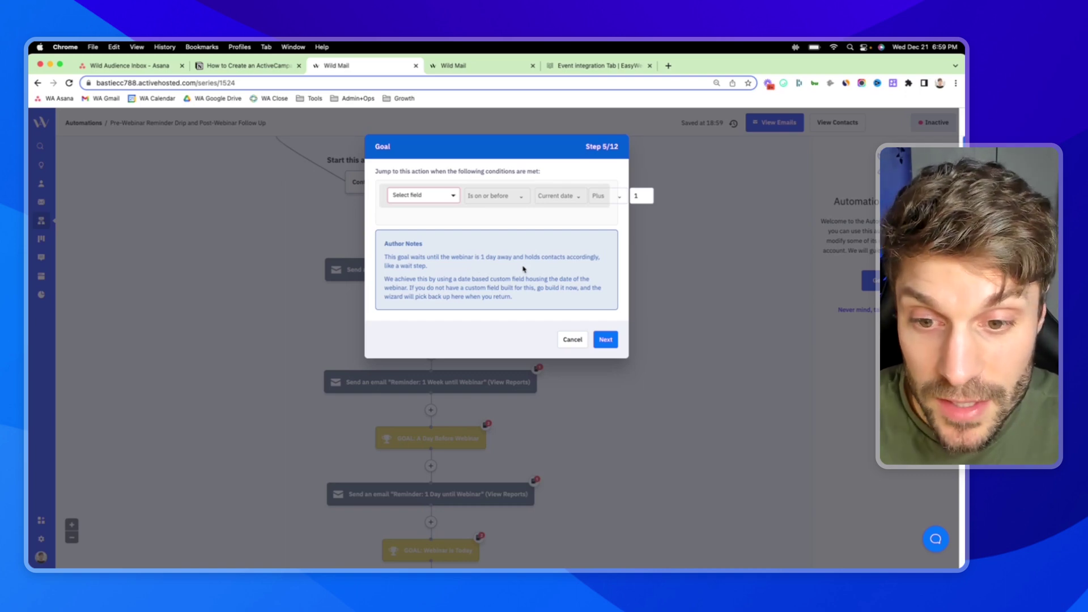
pyautogui.click(442, 192)
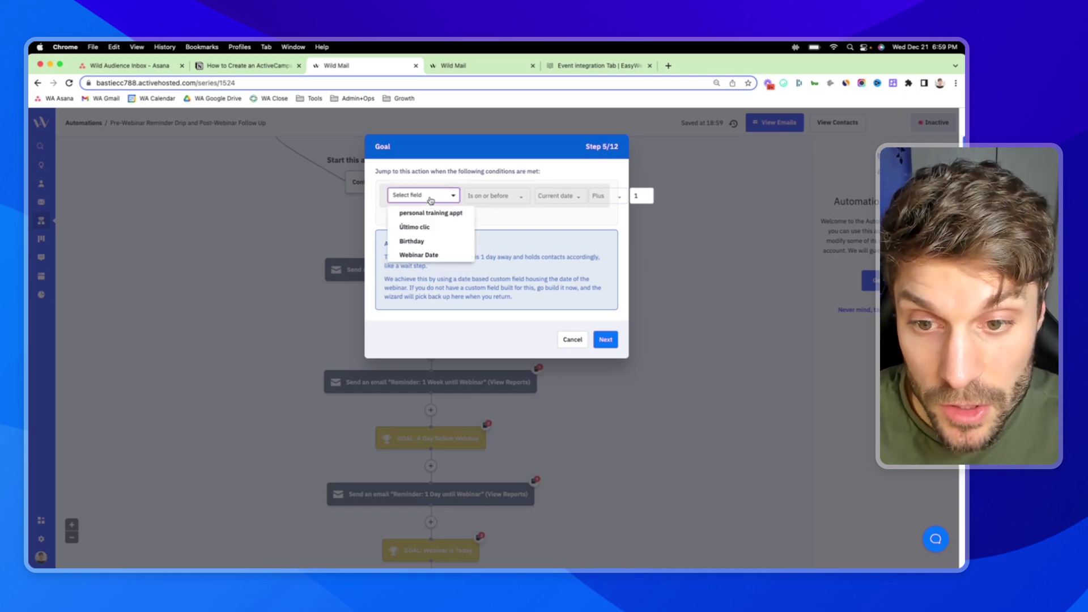
pyautogui.click(426, 253)
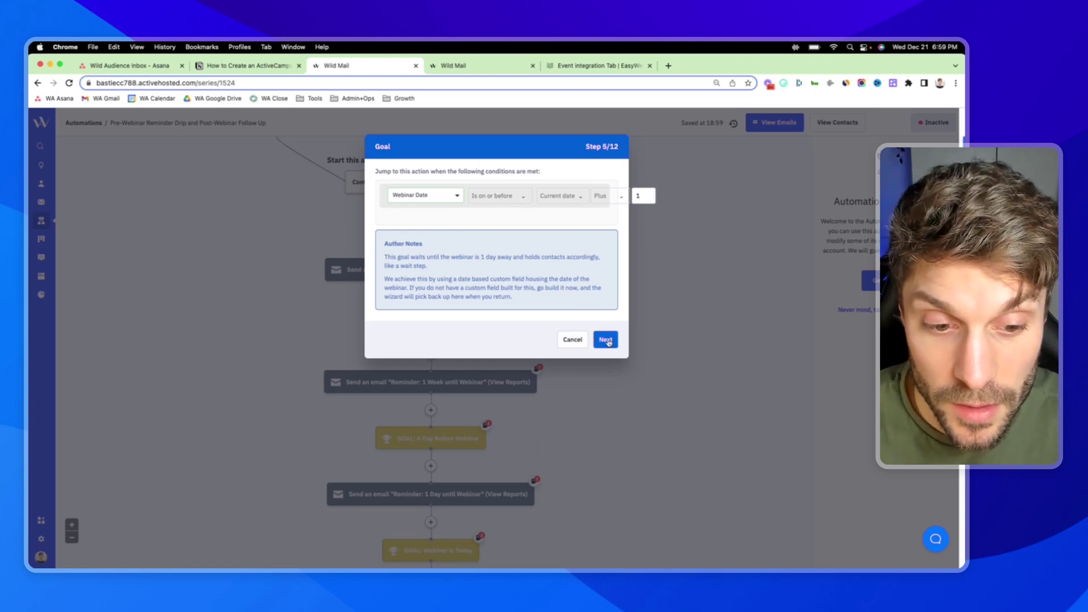
pyautogui.click(606, 341)
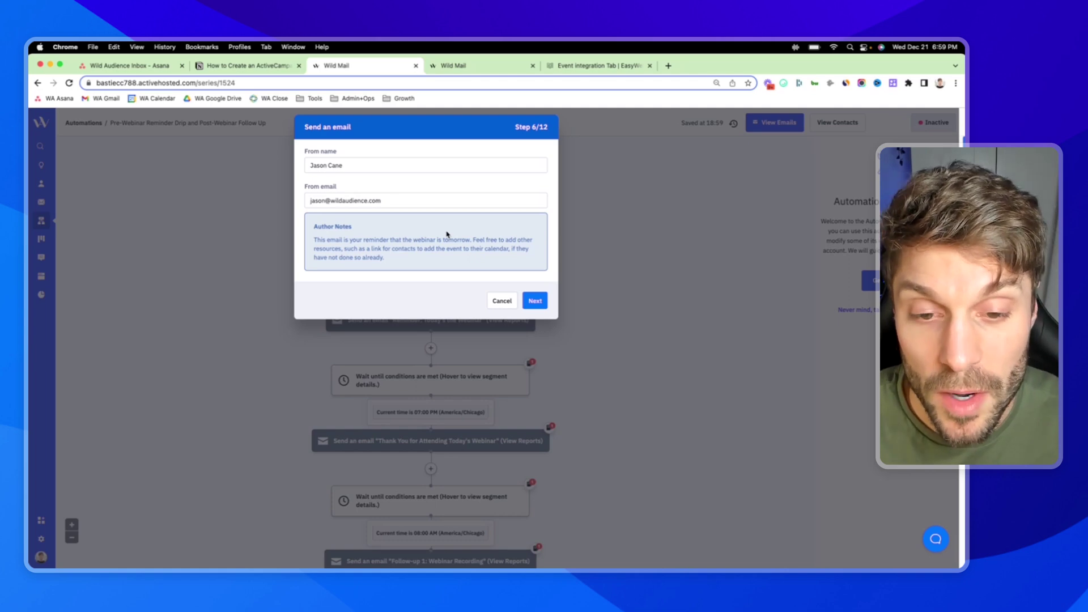
# Accept the tomorrow reminder's sender and base the webinar-is-today goal on Webinar Date
pyautogui.click(534, 301)
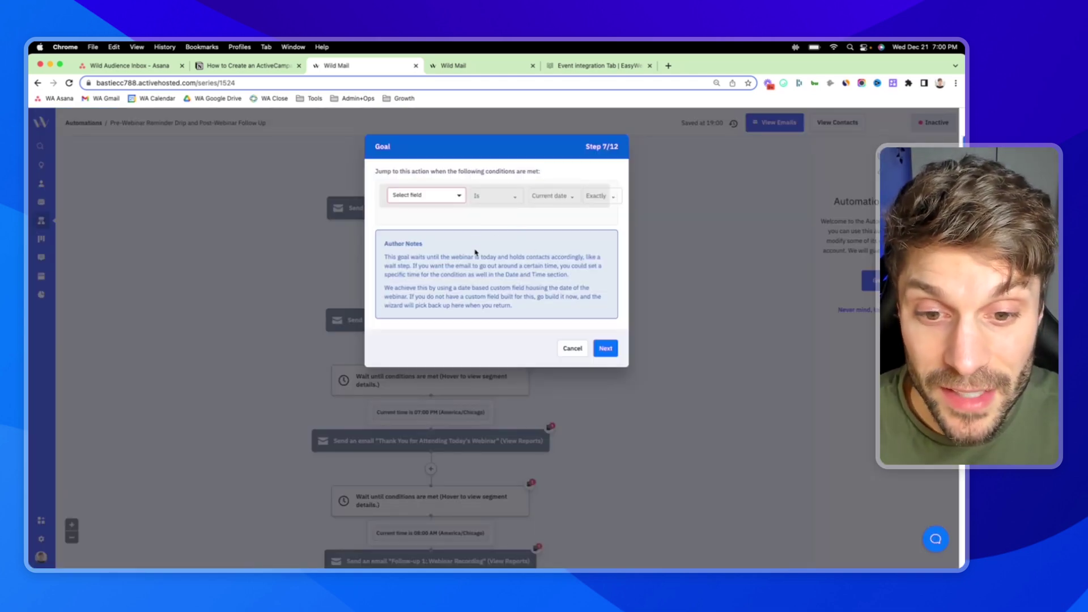
pyautogui.click(454, 198)
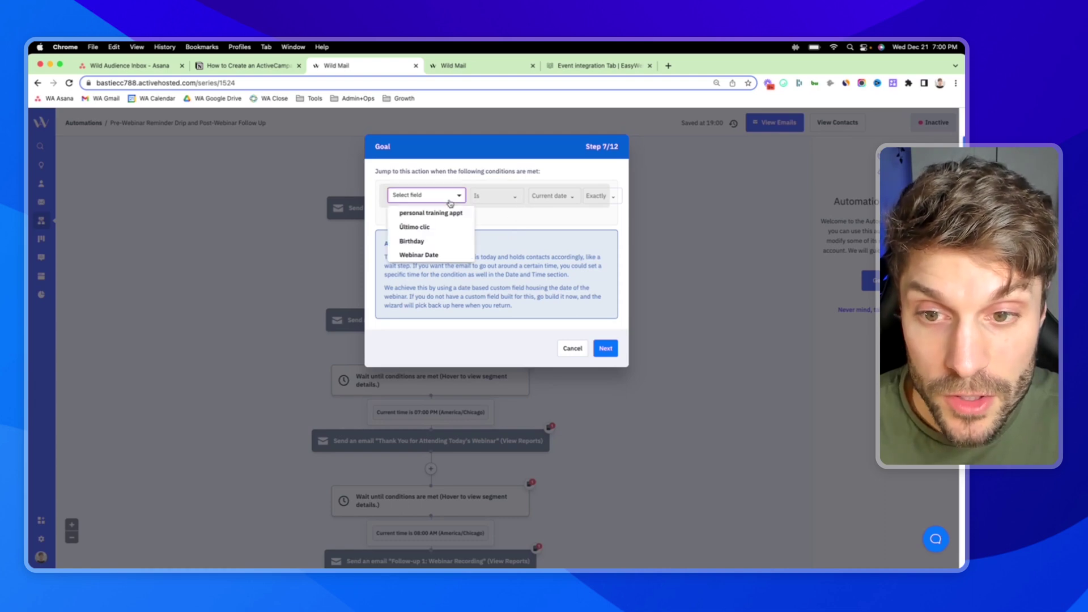
pyautogui.click(419, 256)
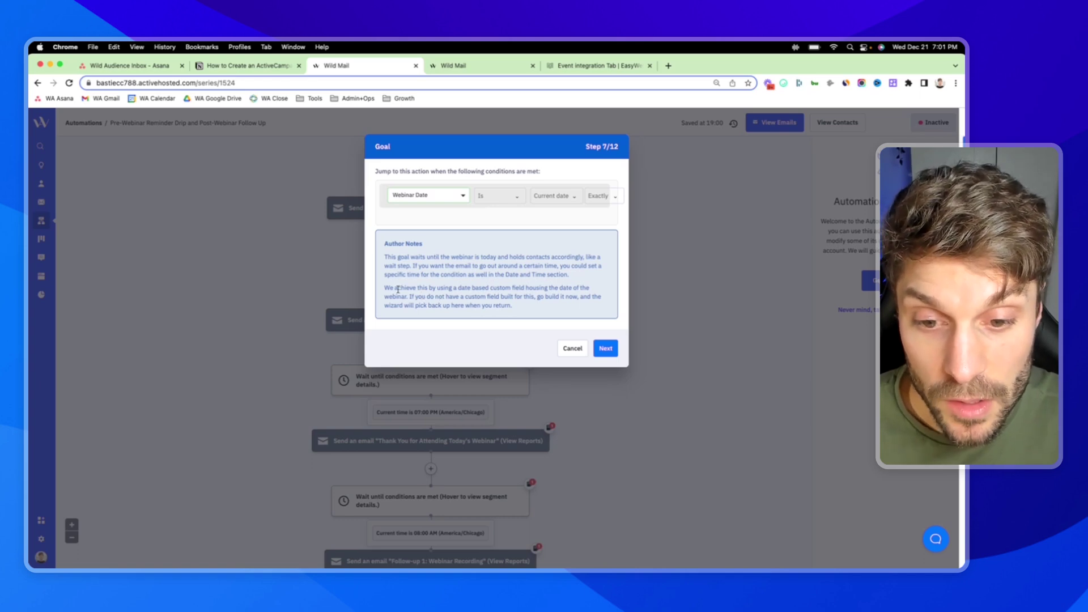
pyautogui.moveTo(396, 288); pyautogui.dragTo(528, 289)
pyautogui.click(527, 290)
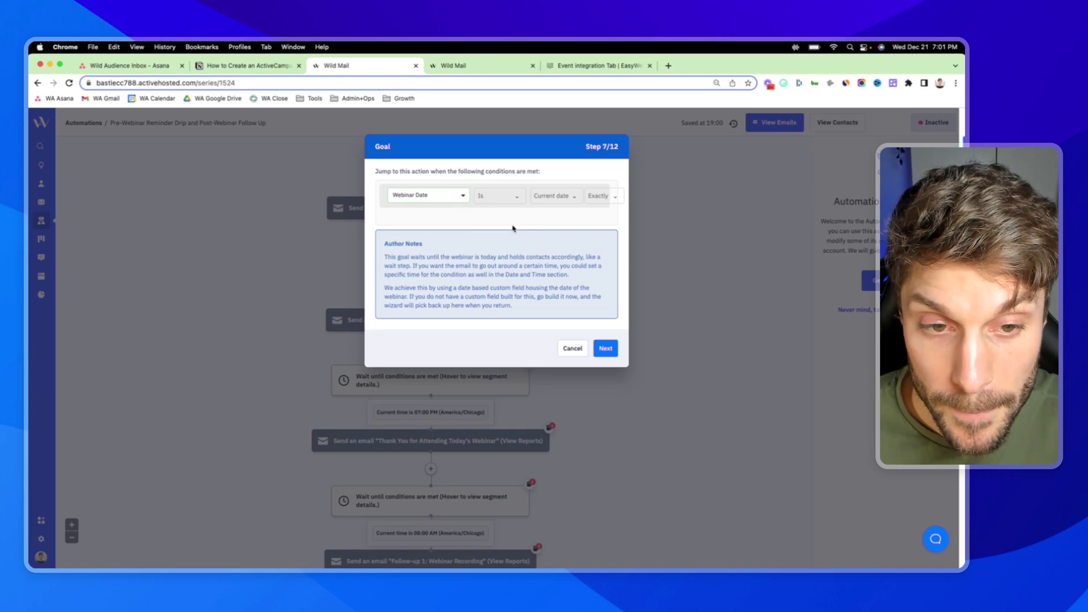
pyautogui.click(606, 348)
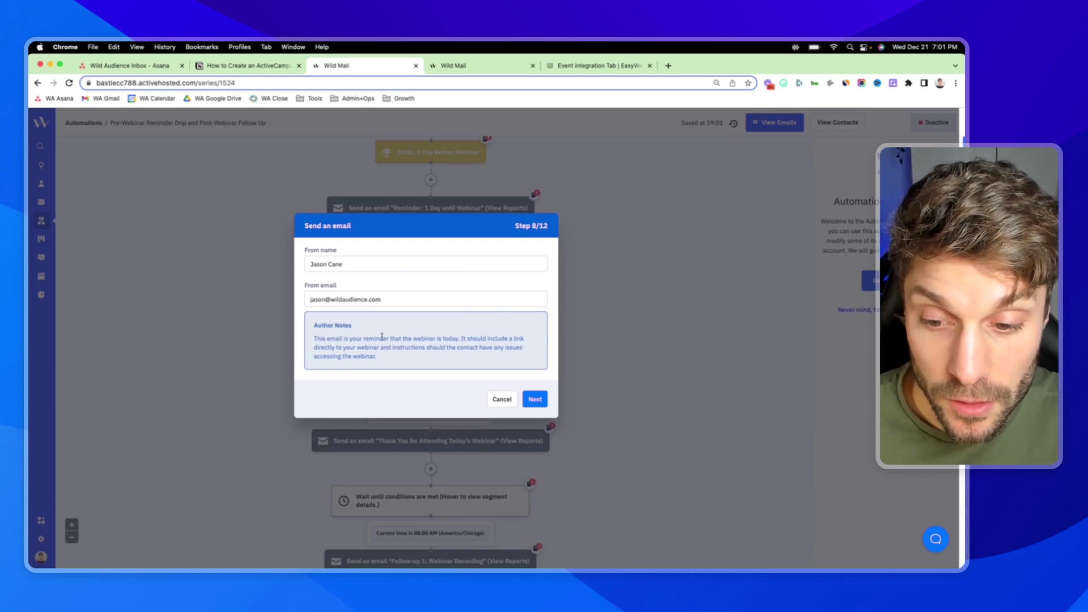
# Accept the sender details for the today reminder and thank-you emails
pyautogui.moveTo(382, 347); pyautogui.dragTo(416, 348)
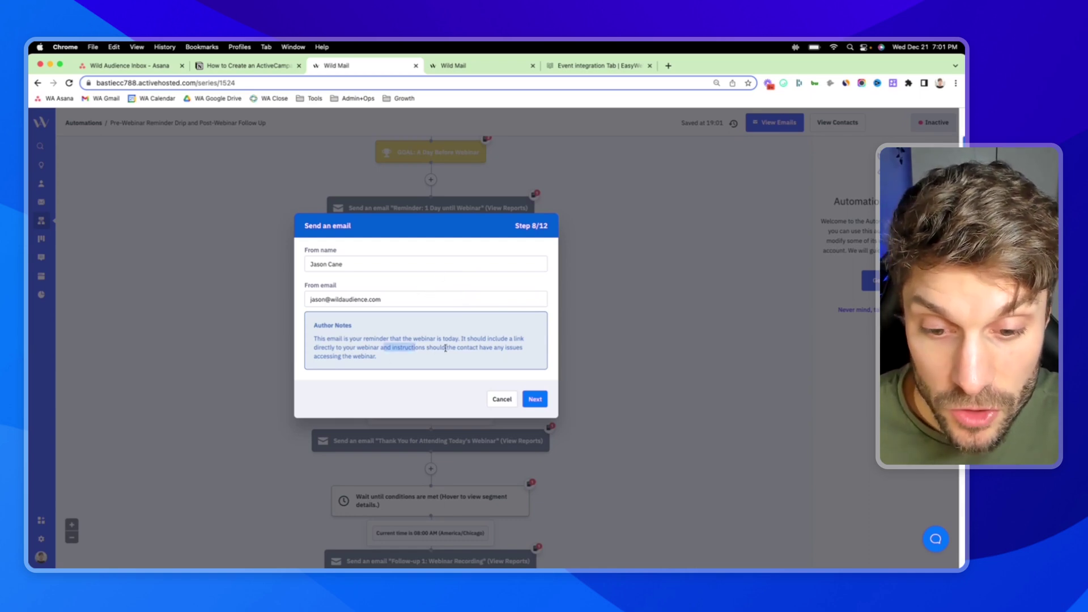
pyautogui.click(465, 349)
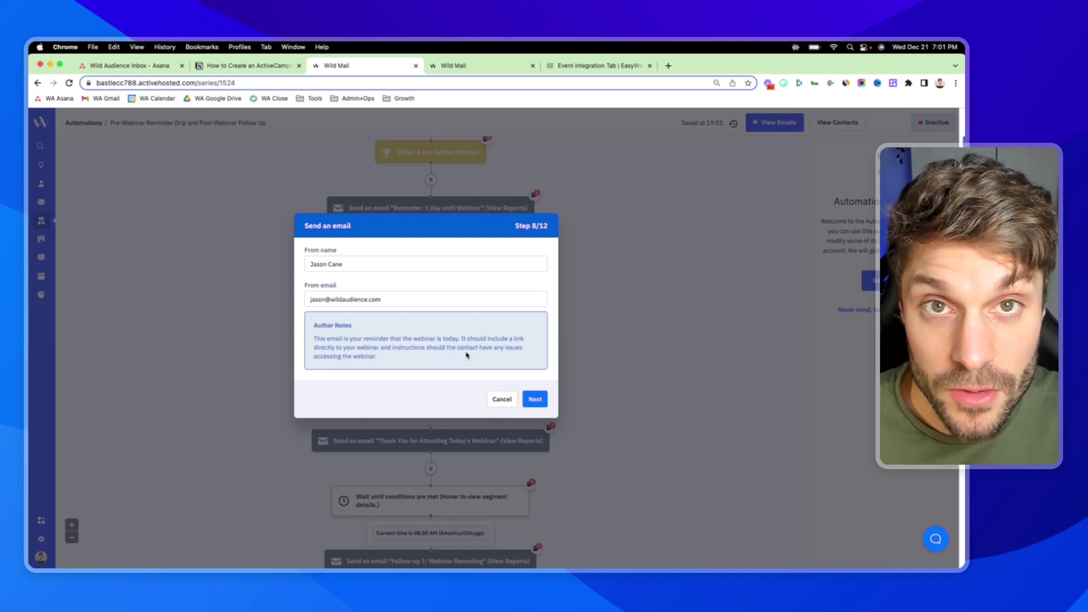
pyautogui.click(536, 402)
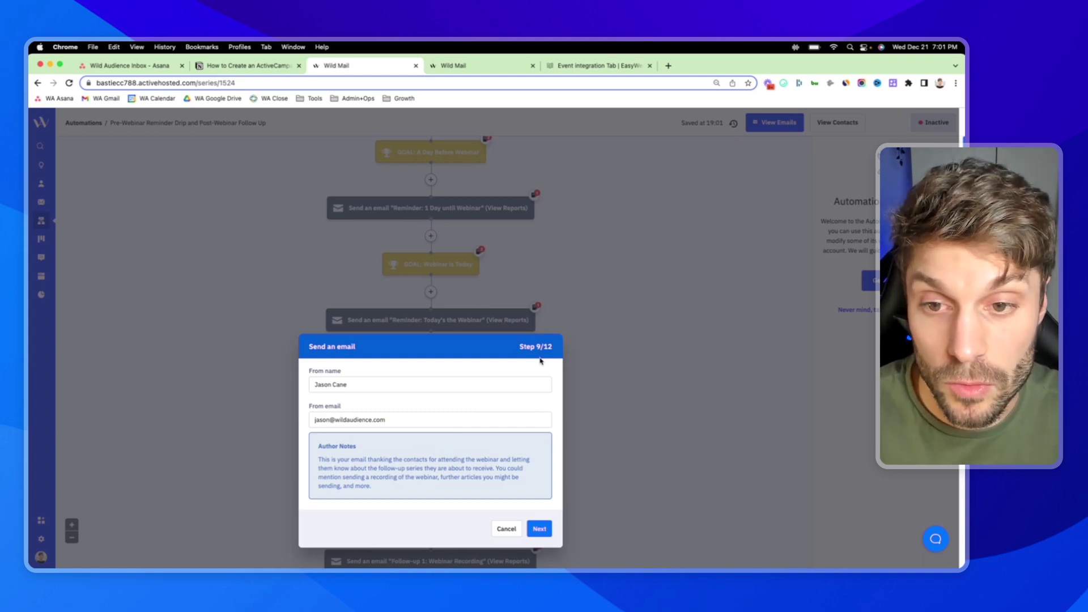
pyautogui.click(540, 530)
pyautogui.moveTo(317, 240); pyautogui.dragTo(492, 241)
pyautogui.click(519, 244)
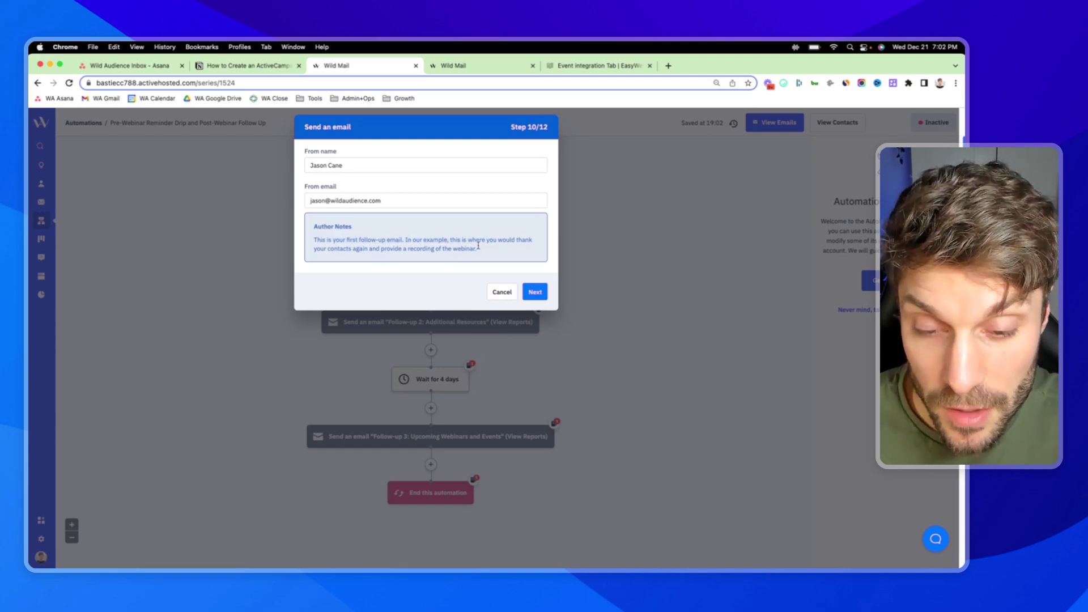
# Accept the sender details for the follow-up emails through the final step 12 of 12
pyautogui.click(536, 292)
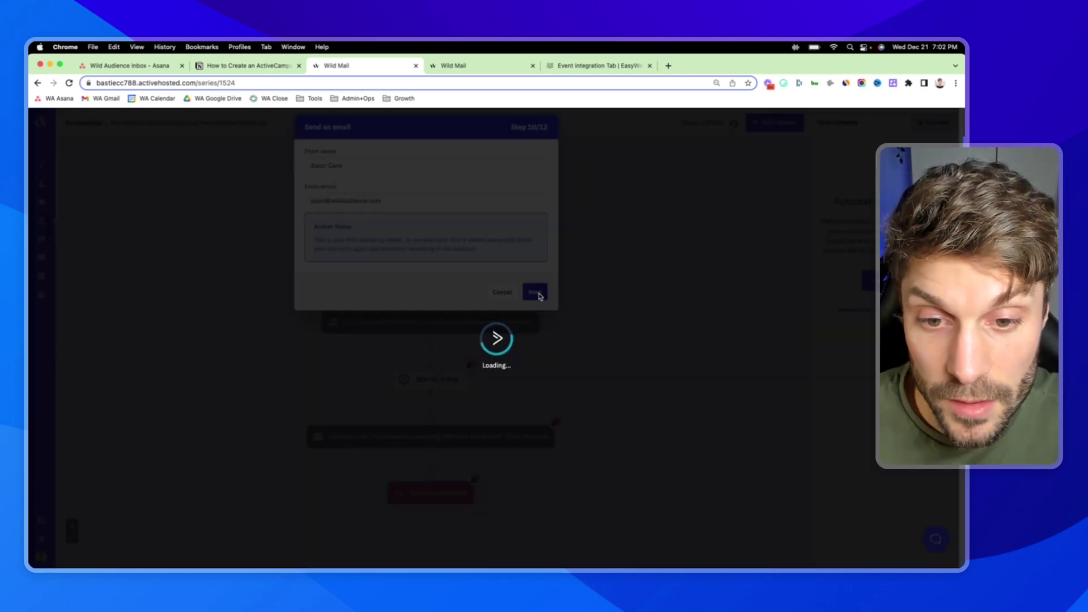
pyautogui.moveTo(314, 344); pyautogui.dragTo(530, 356)
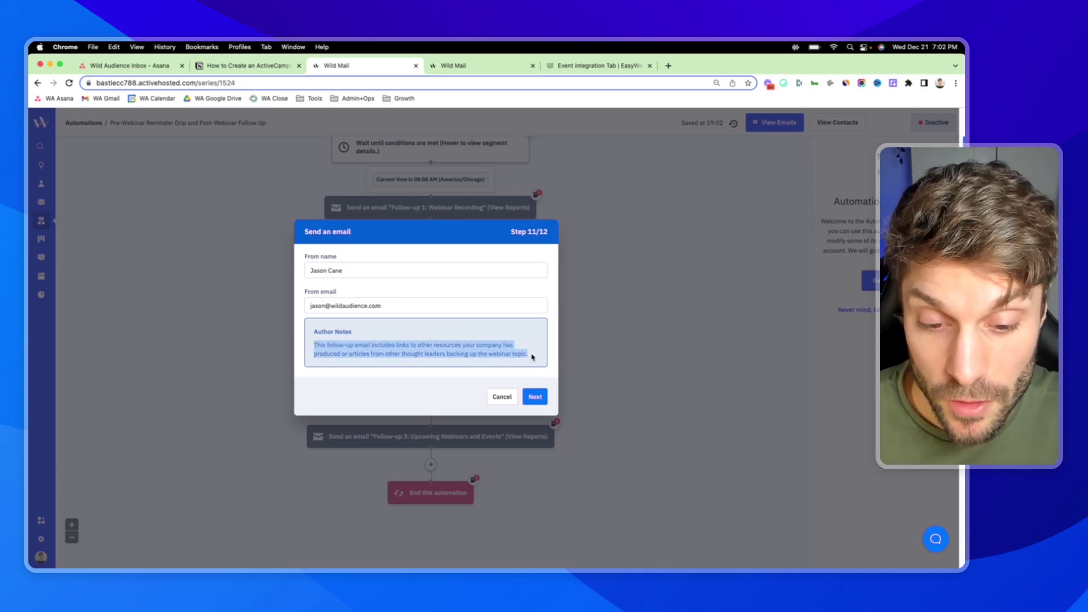
pyautogui.click(509, 353)
pyautogui.moveTo(320, 344); pyautogui.dragTo(463, 346)
pyautogui.click(465, 347)
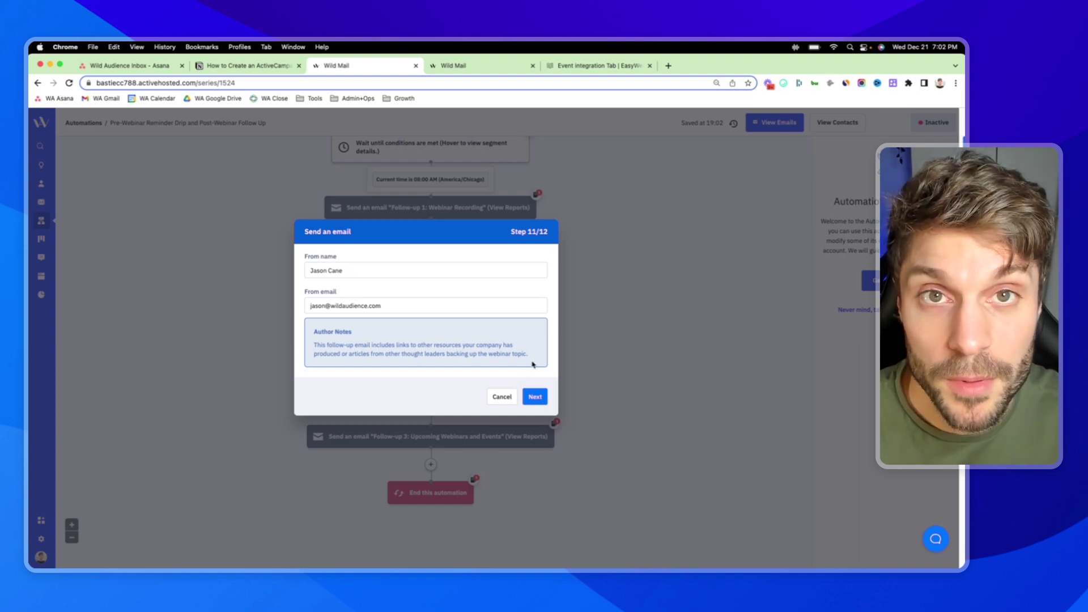
pyautogui.click(543, 395)
pyautogui.moveTo(432, 459); pyautogui.dragTo(517, 462)
pyautogui.click(513, 463)
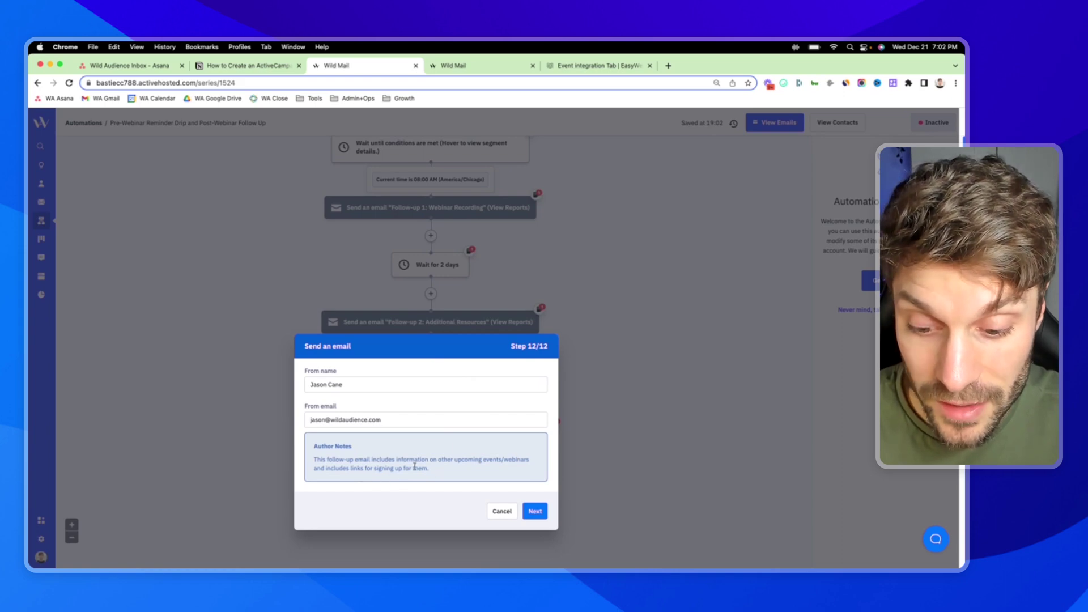
pyautogui.click(534, 511)
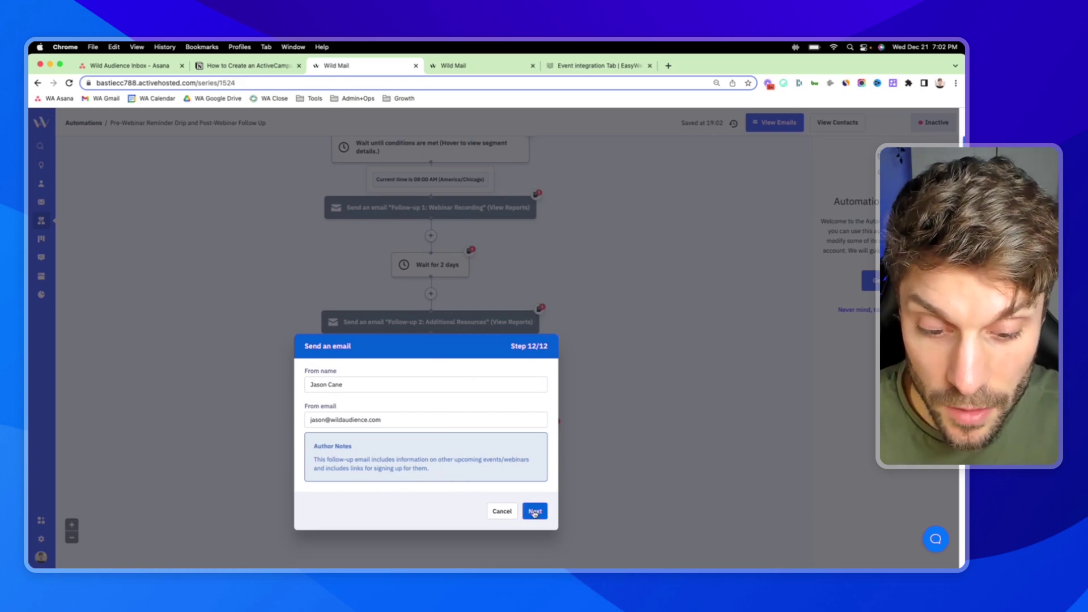
# Inspect the first wait step's 7 PM condition and close it unchanged
pyautogui.scroll(5, 445, 339)
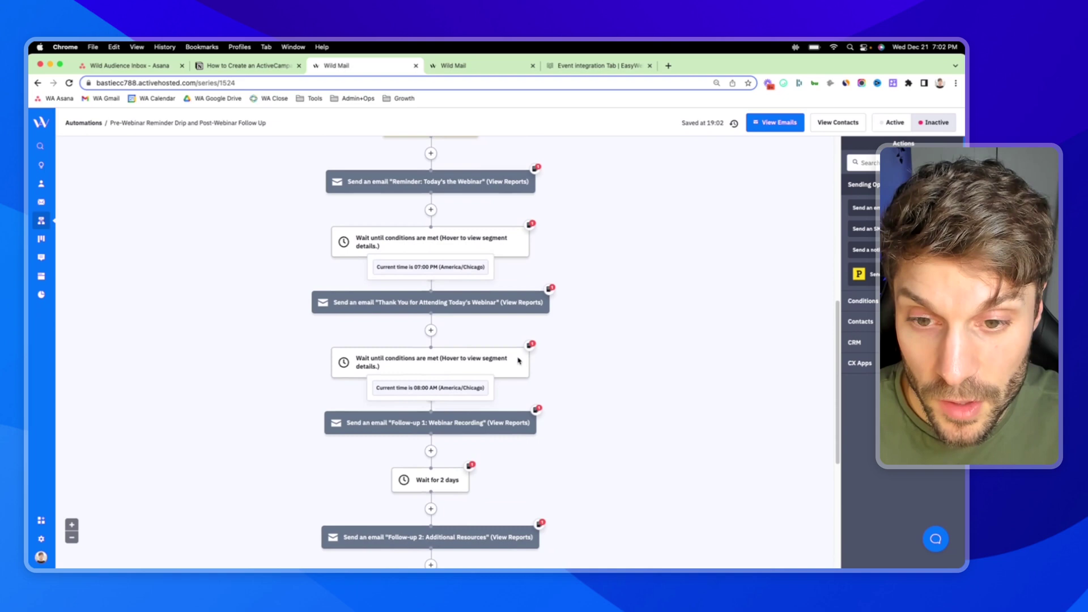
pyautogui.scroll(2, 445, 338)
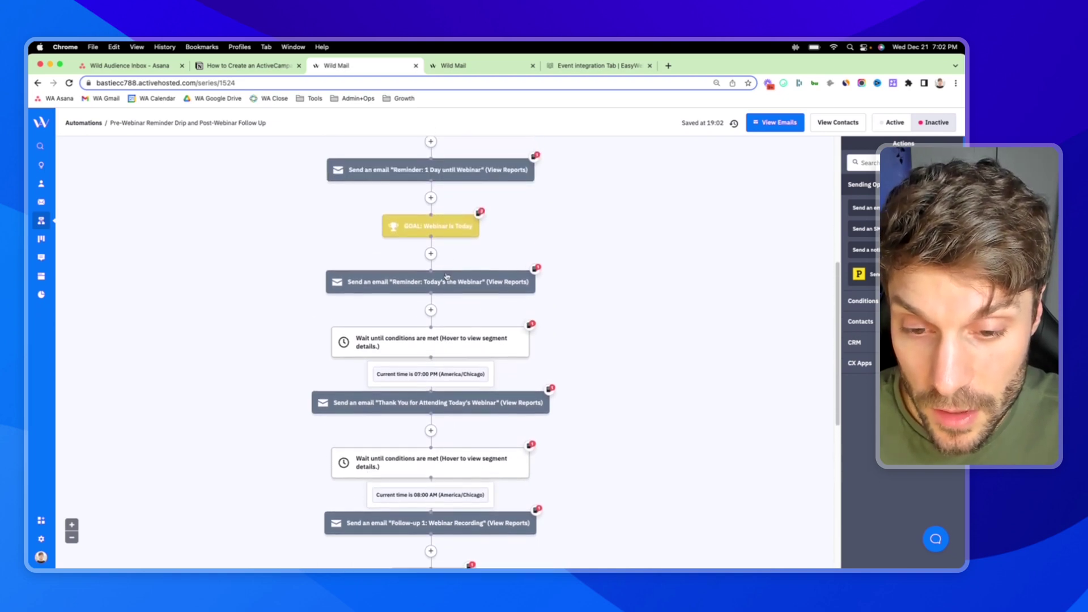
pyautogui.scroll(-2, 460, 205)
pyautogui.scroll(1, 468, 213)
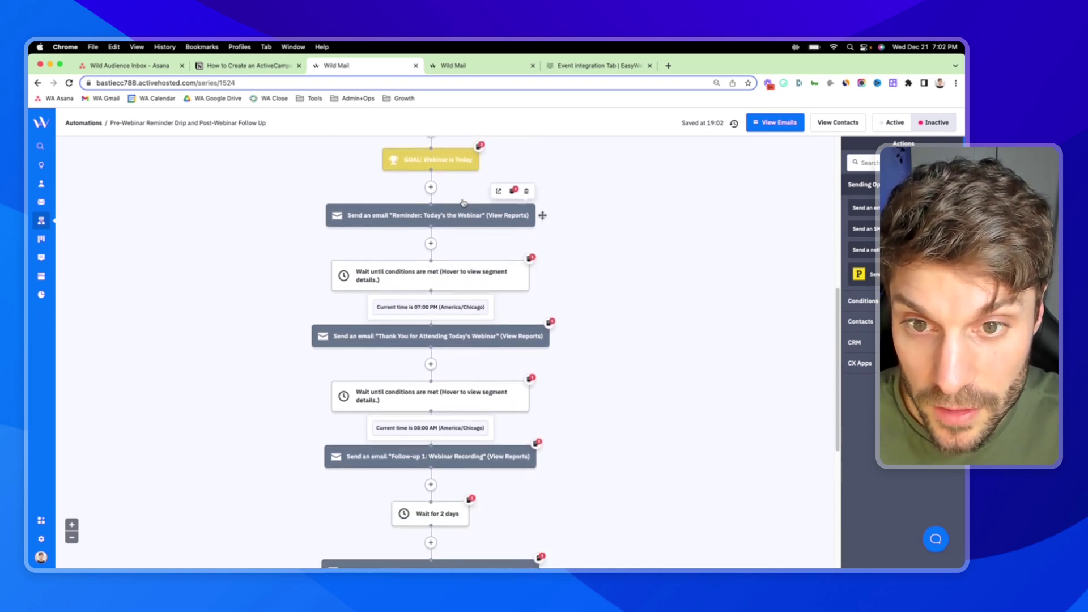
pyautogui.scroll(-2, 408, 238)
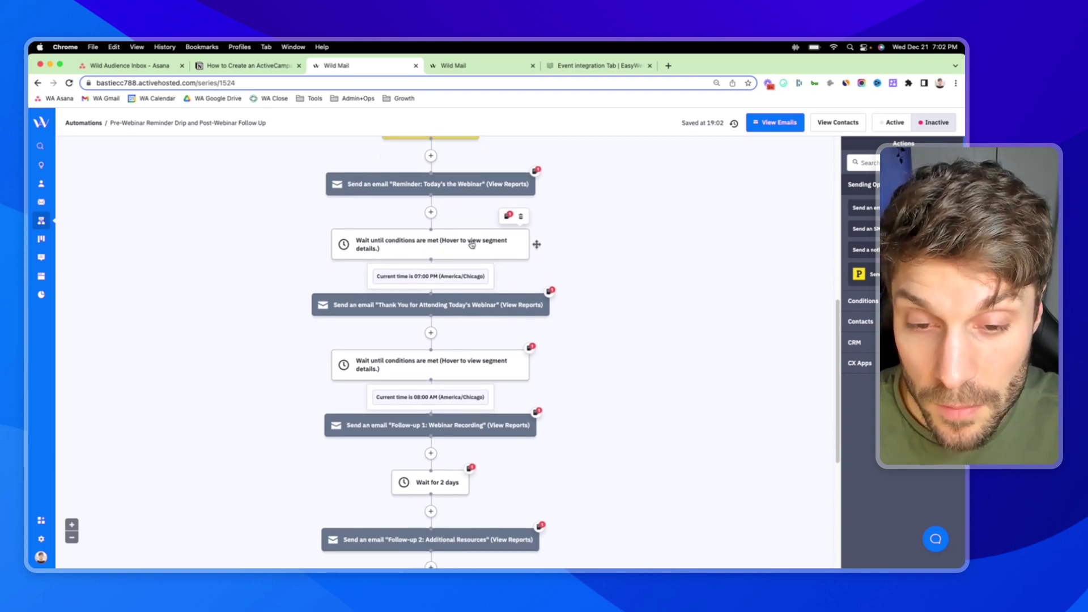
pyautogui.scroll(-1, 434, 259)
pyautogui.click(447, 234)
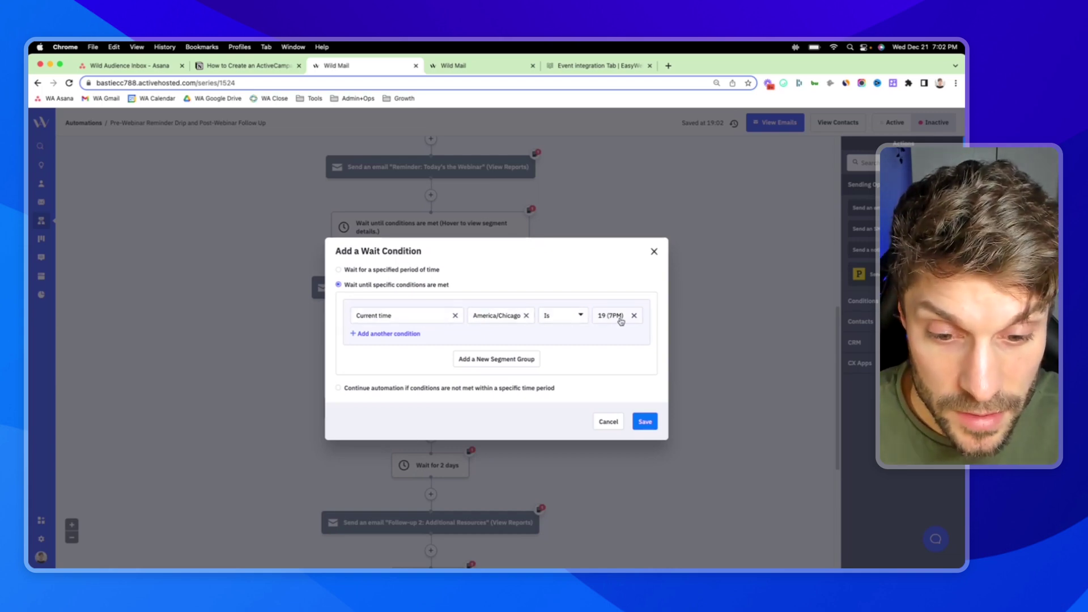
pyautogui.click(634, 227)
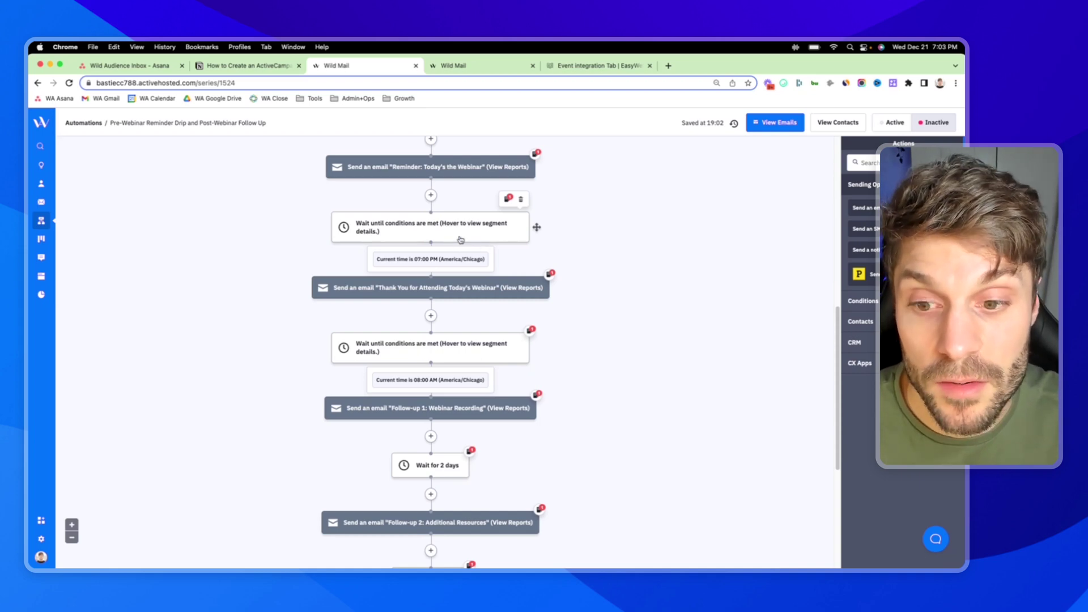
# Check the Thank You email step and scroll through the follow-up sequence
pyautogui.scroll(-3, 431, 252)
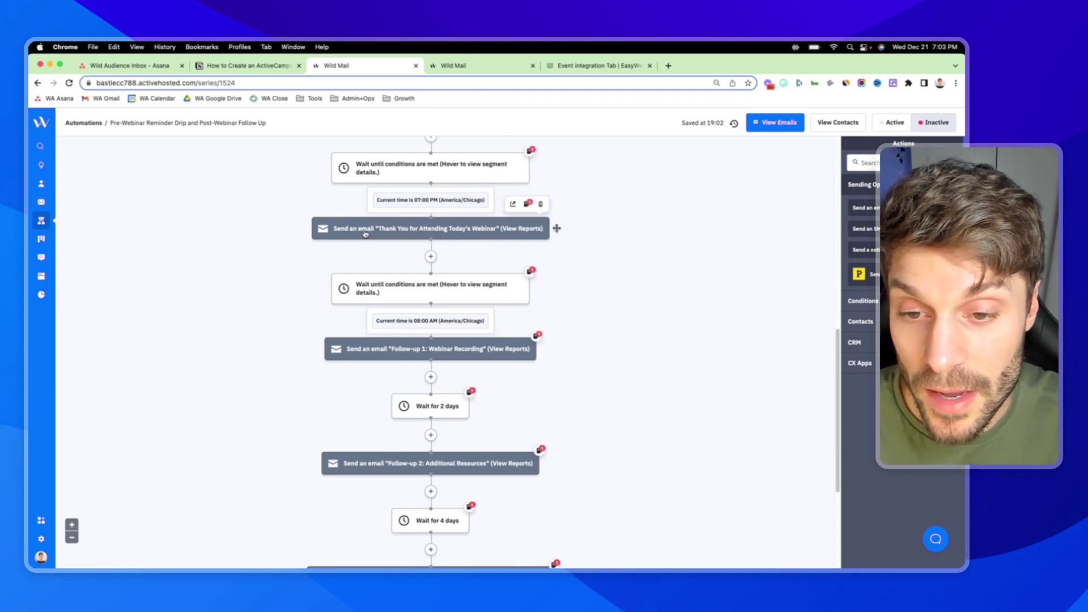
pyautogui.click(452, 237)
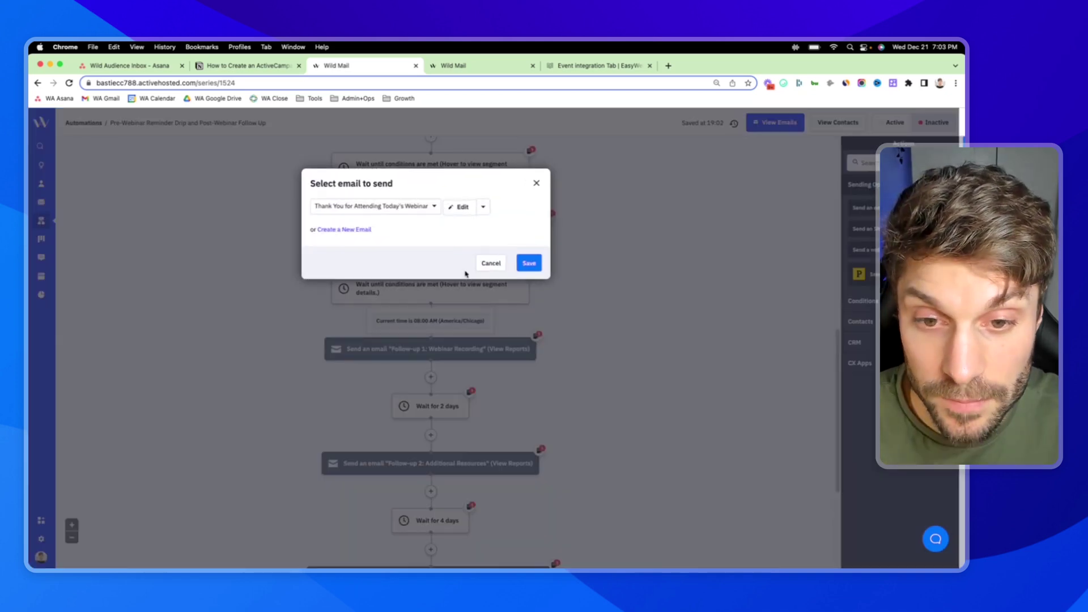
pyautogui.click(489, 263)
pyautogui.scroll(-1, 489, 262)
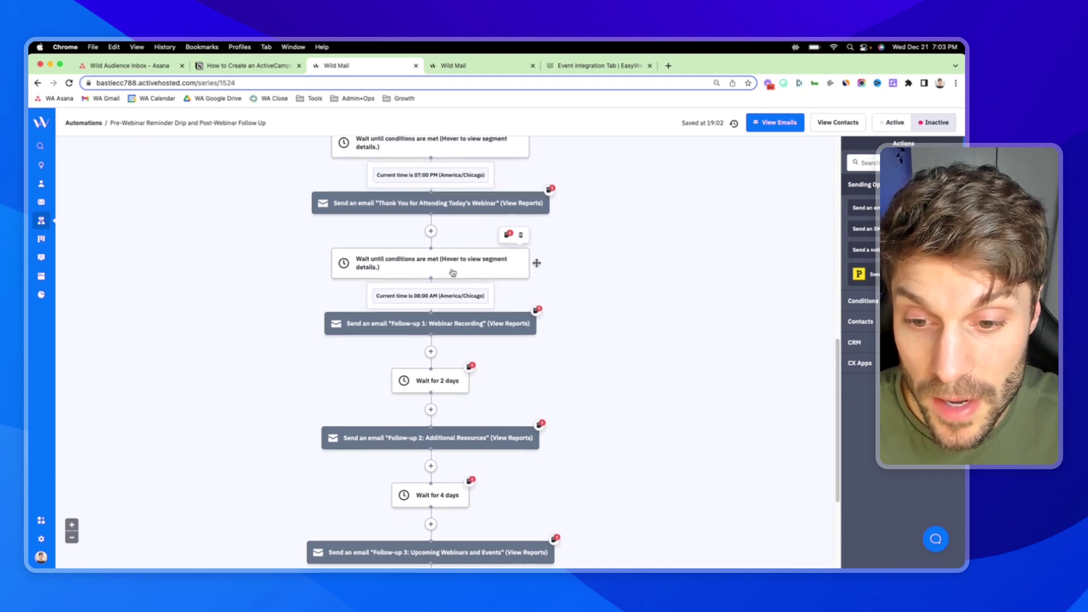
pyautogui.scroll(-1, 454, 277)
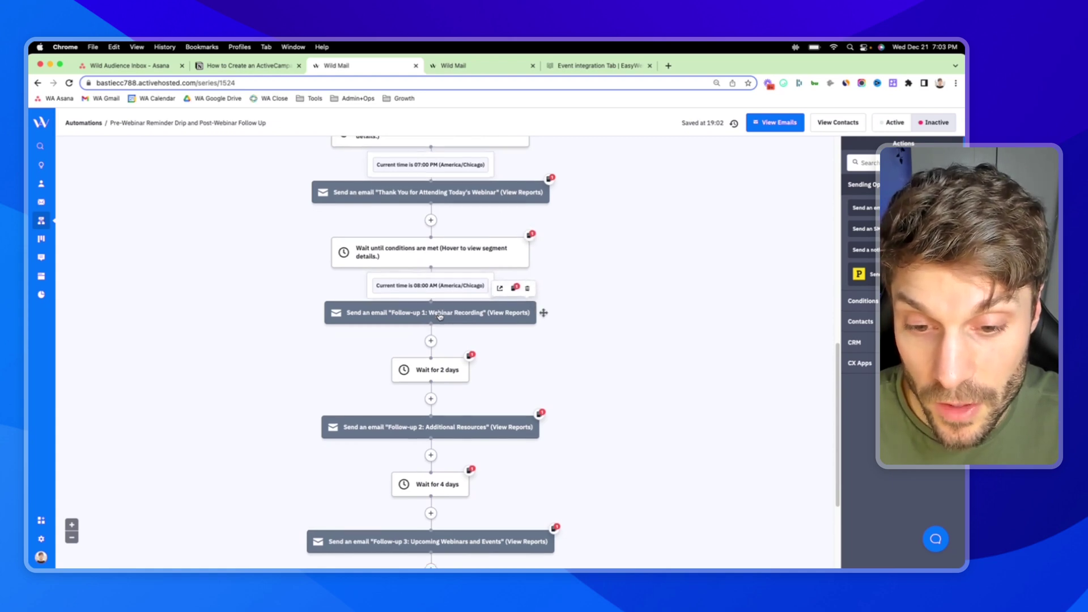
pyautogui.scroll(-5, 428, 312)
pyautogui.scroll(-2, 428, 302)
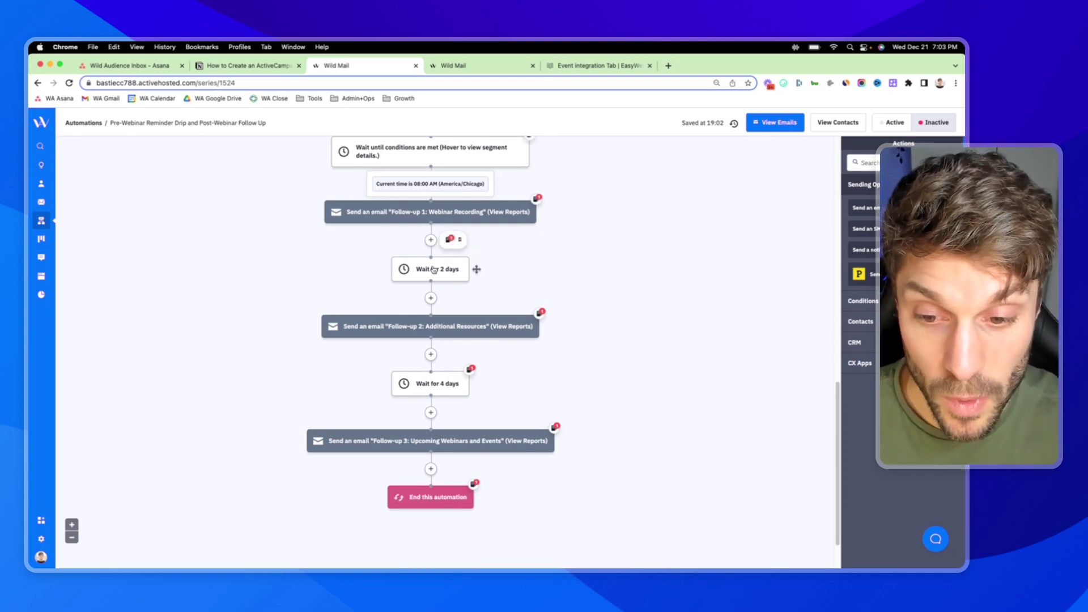
pyautogui.scroll(-4, 444, 295)
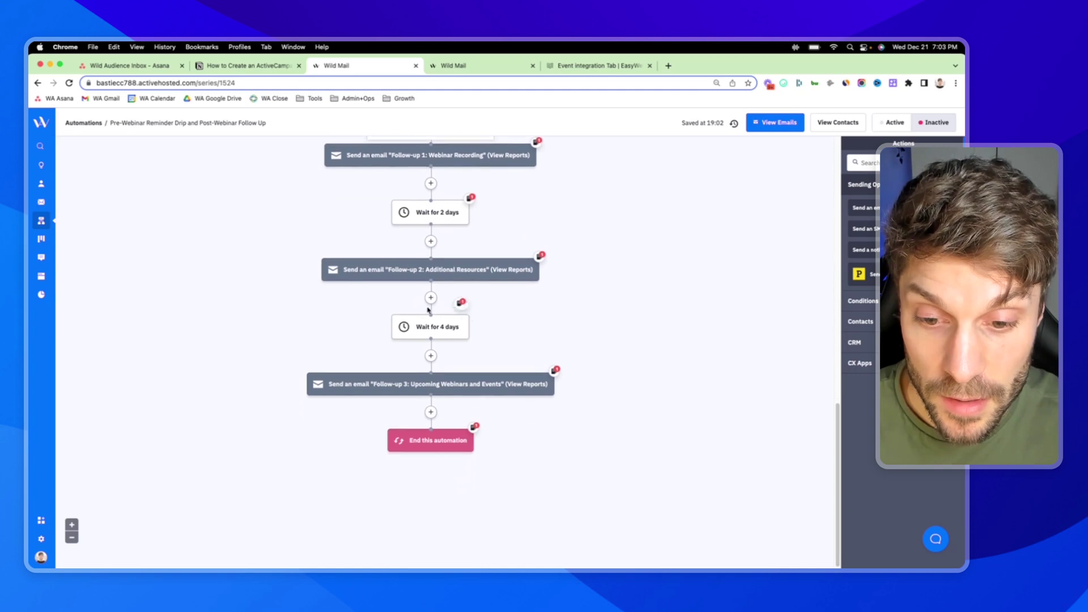
pyautogui.scroll(12, 431, 318)
pyautogui.scroll(5, 438, 336)
pyautogui.scroll(-10, 440, 318)
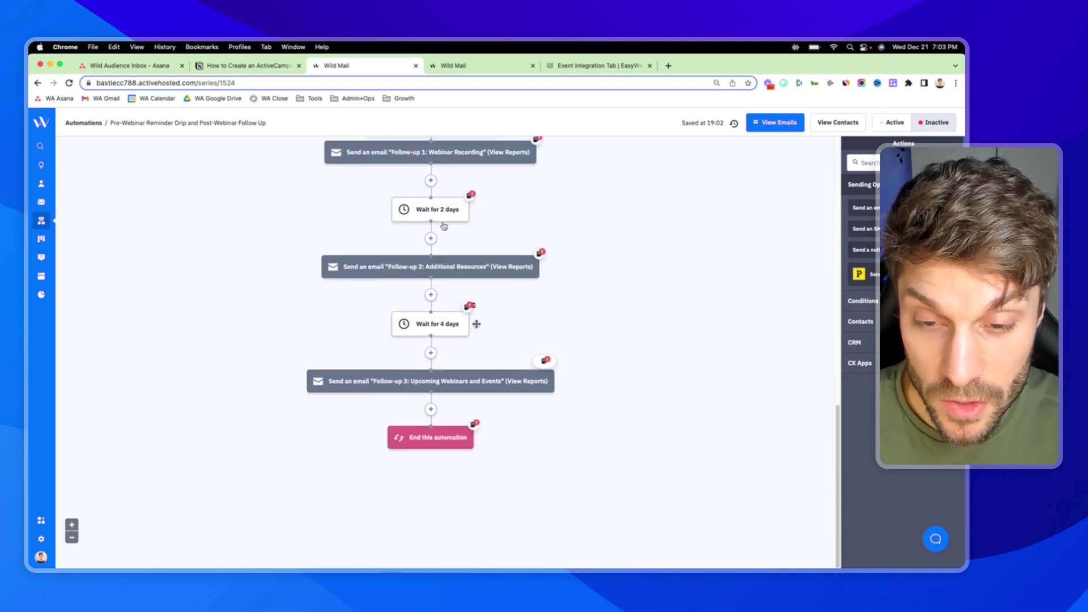
pyautogui.scroll(1, 443, 218)
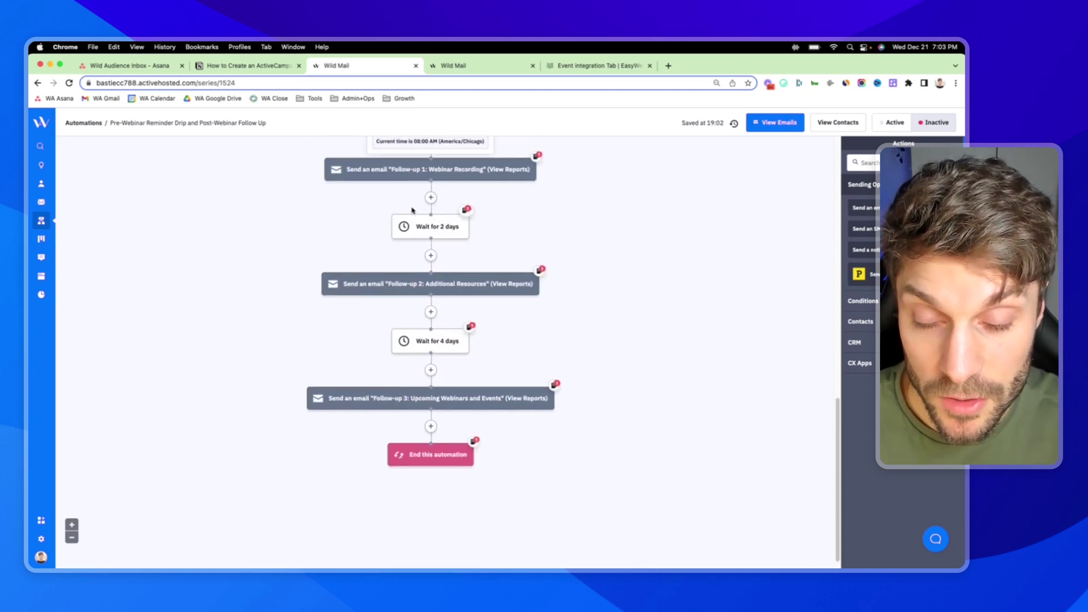
pyautogui.scroll(-1, 437, 318)
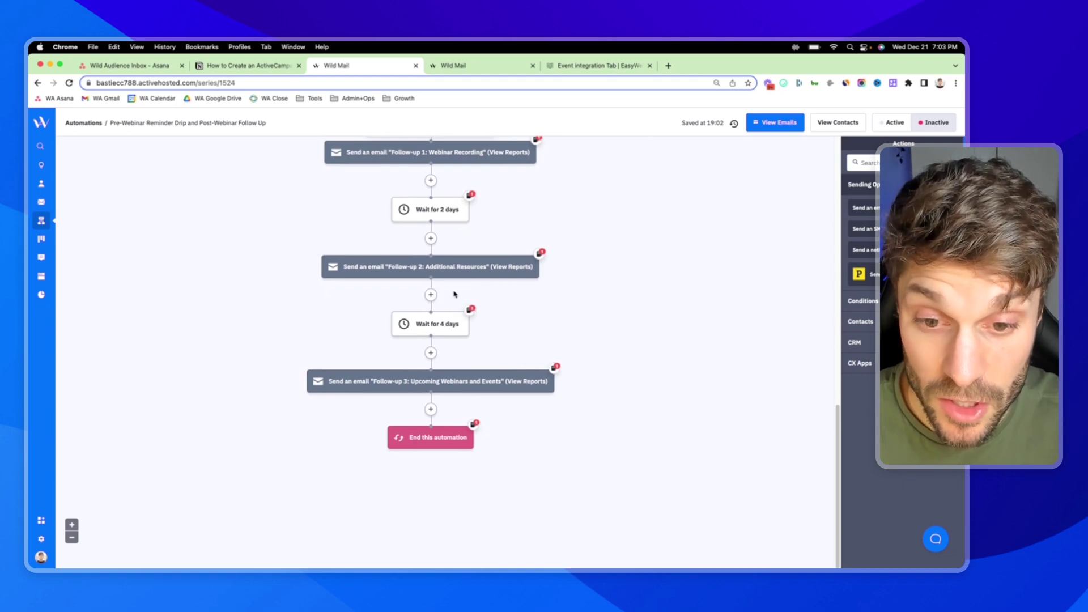
# View the note on the Wait for 4 days step and review the whole flow
pyautogui.moveTo(448, 299)
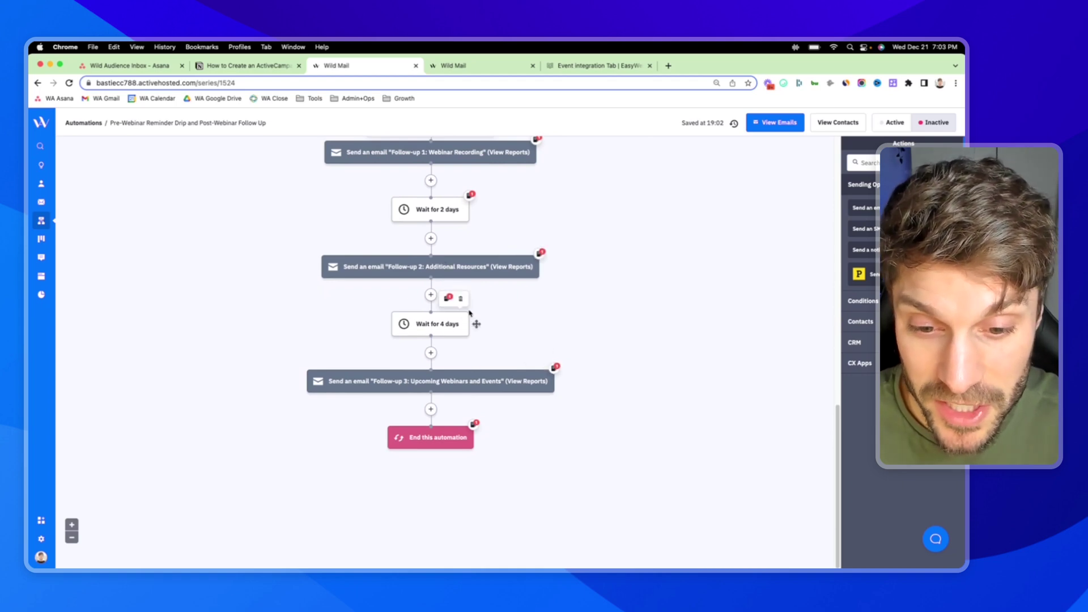
pyautogui.moveTo(452, 267)
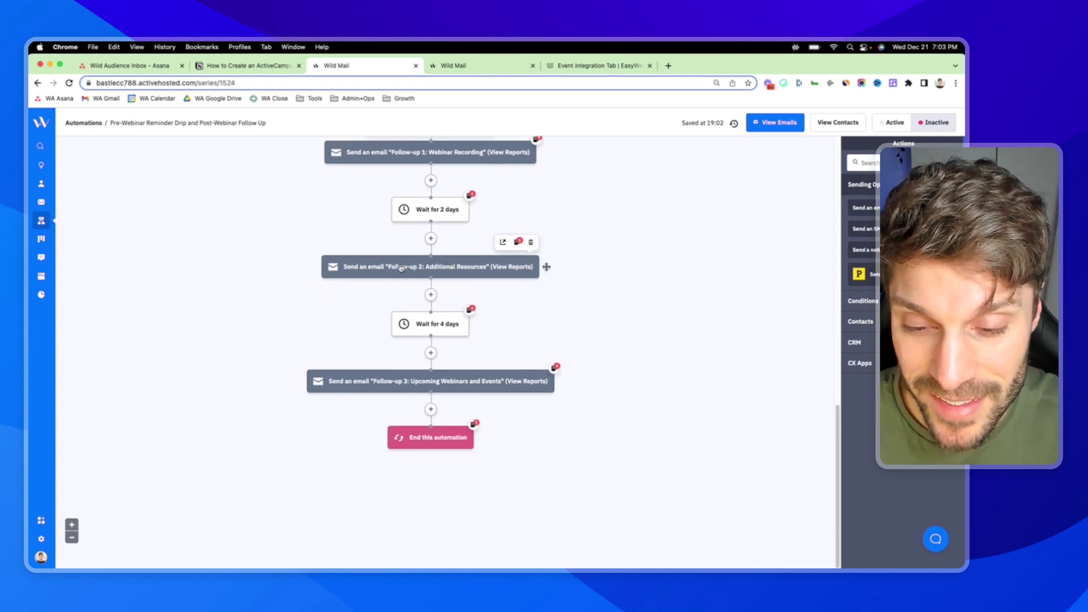
pyautogui.click(469, 310)
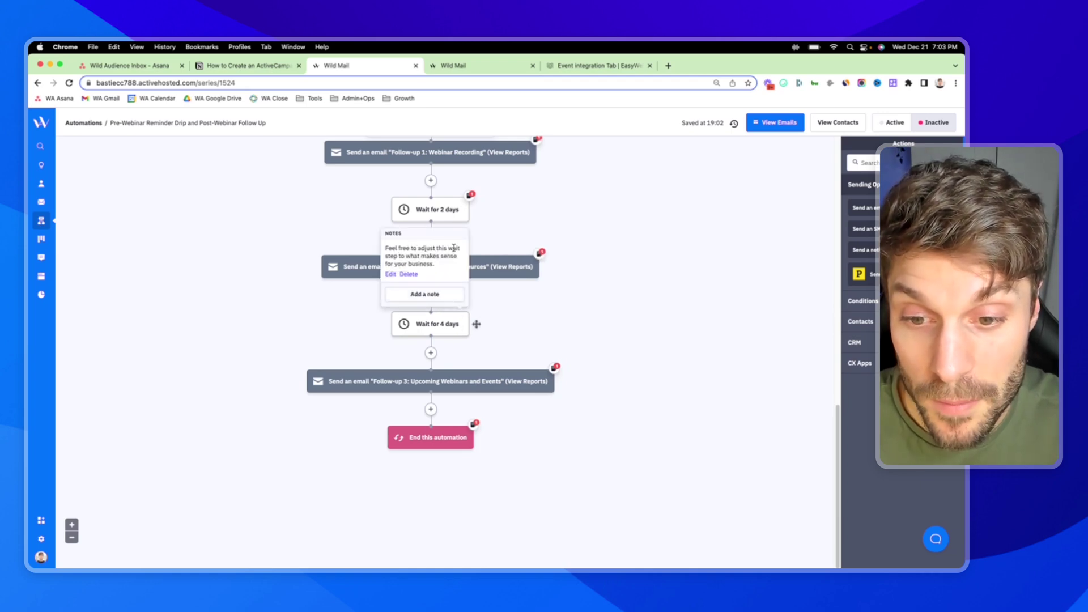
pyautogui.scroll(3, 445, 271)
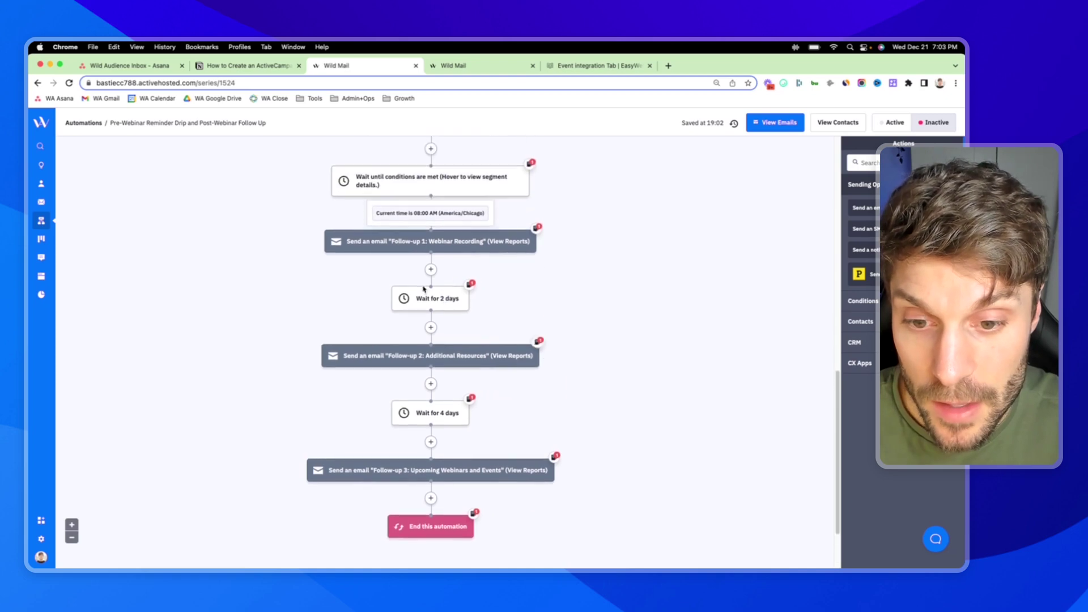
pyautogui.scroll(4, 454, 295)
pyautogui.scroll(2, 517, 316)
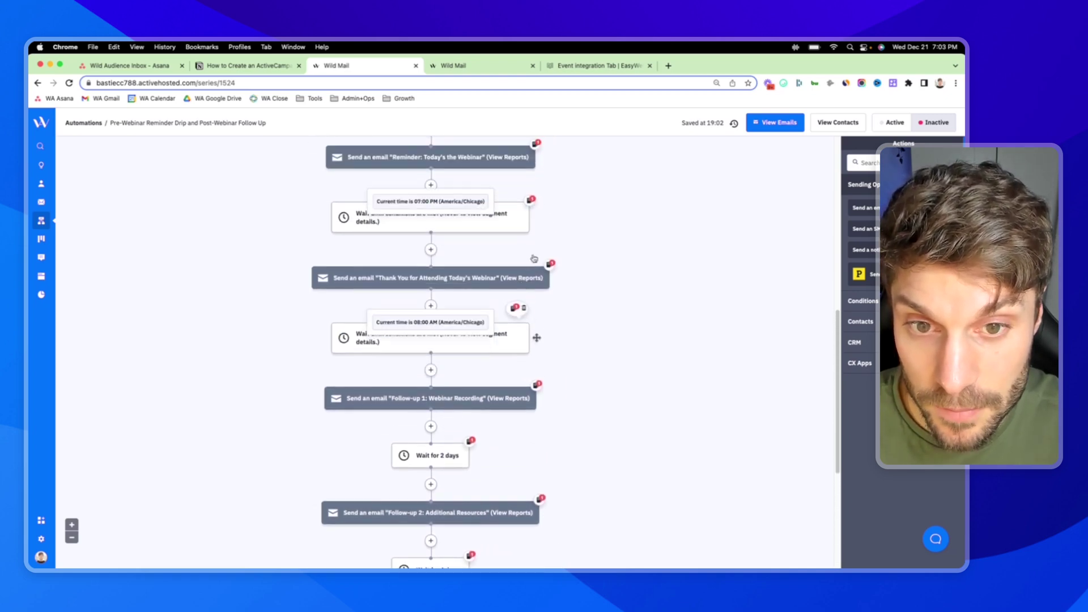
pyautogui.scroll(-2, 450, 340)
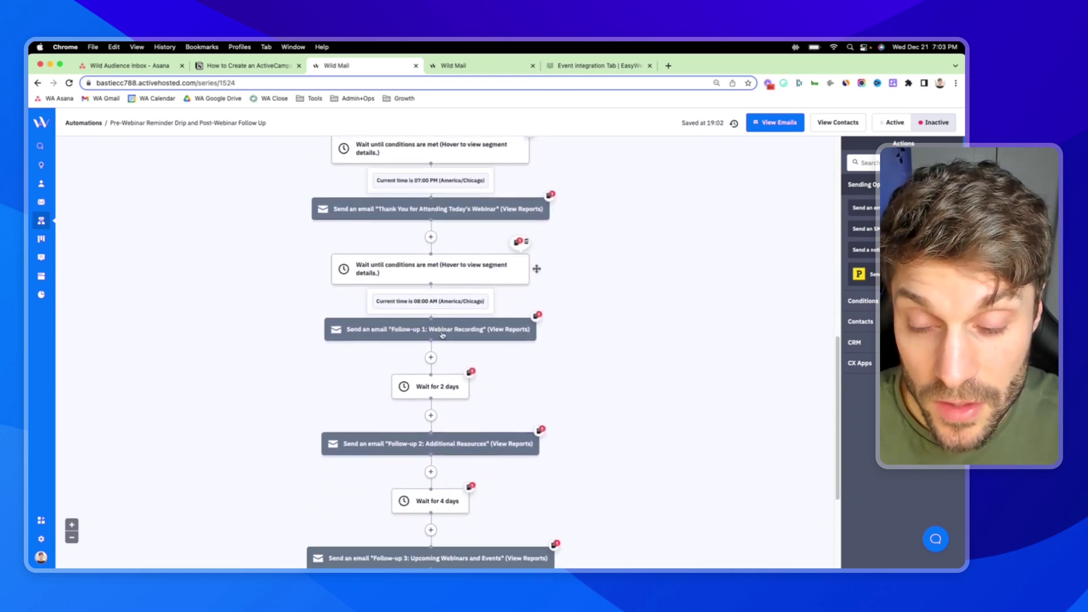
pyautogui.scroll(5, 448, 318)
pyautogui.scroll(-10, 431, 273)
pyautogui.scroll(5, 420, 249)
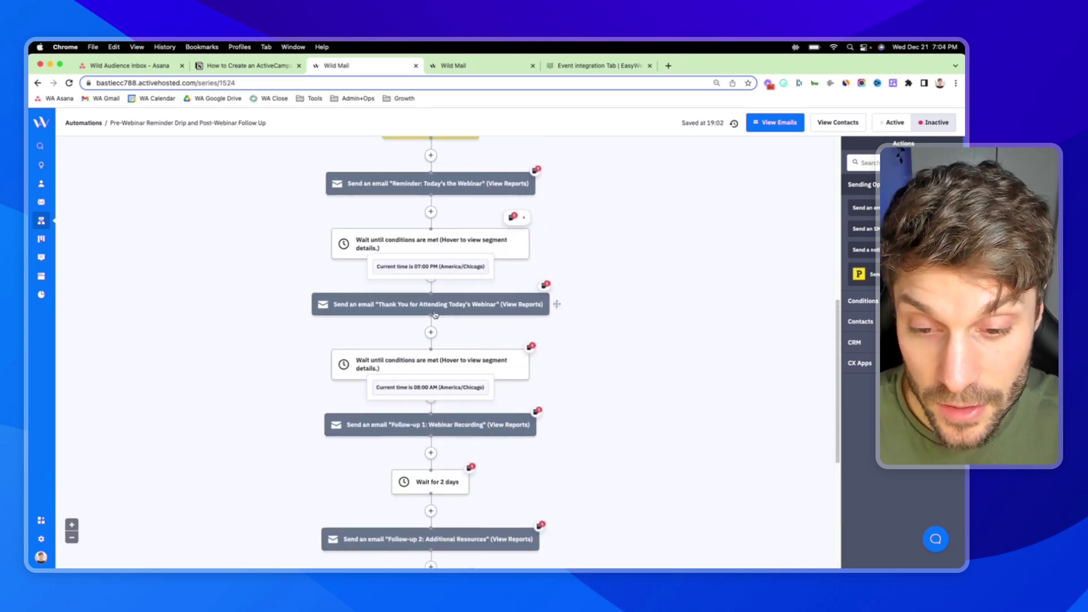
pyautogui.scroll(-2, 428, 284)
pyautogui.scroll(3, 434, 297)
pyautogui.scroll(2, 428, 286)
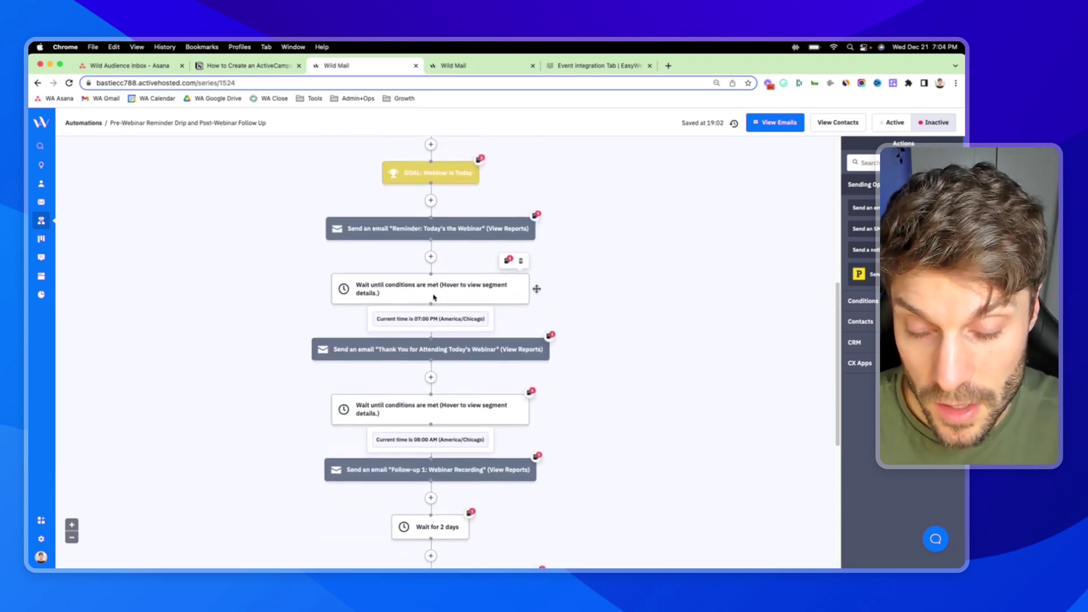
pyautogui.scroll(-3, 439, 281)
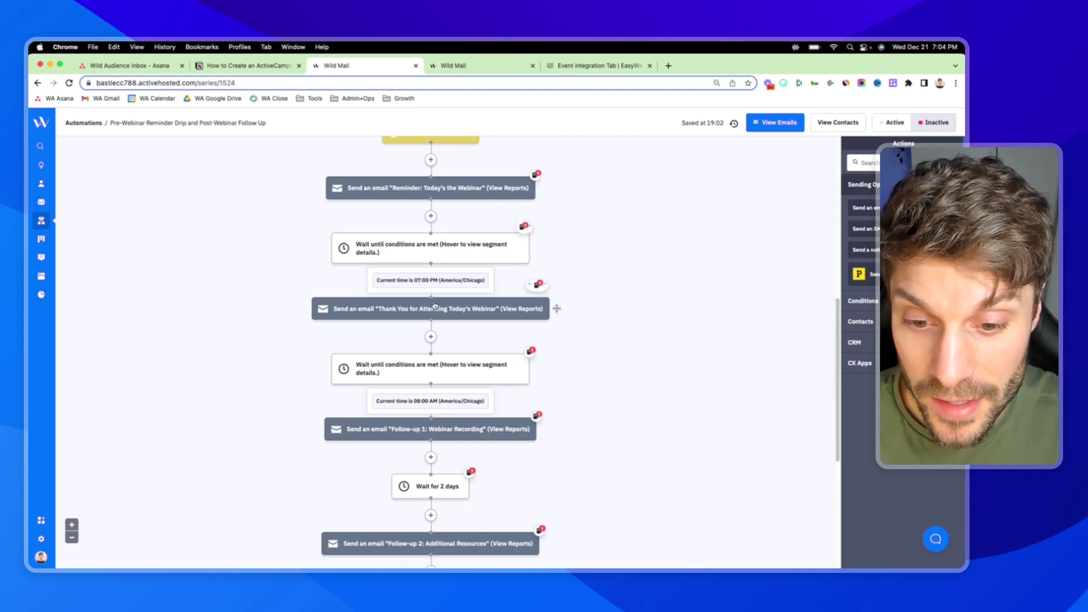
# Add an If/Else after the reminder checking Tag exists PURCHASE: VIP Coaching Program
pyautogui.click(431, 216)
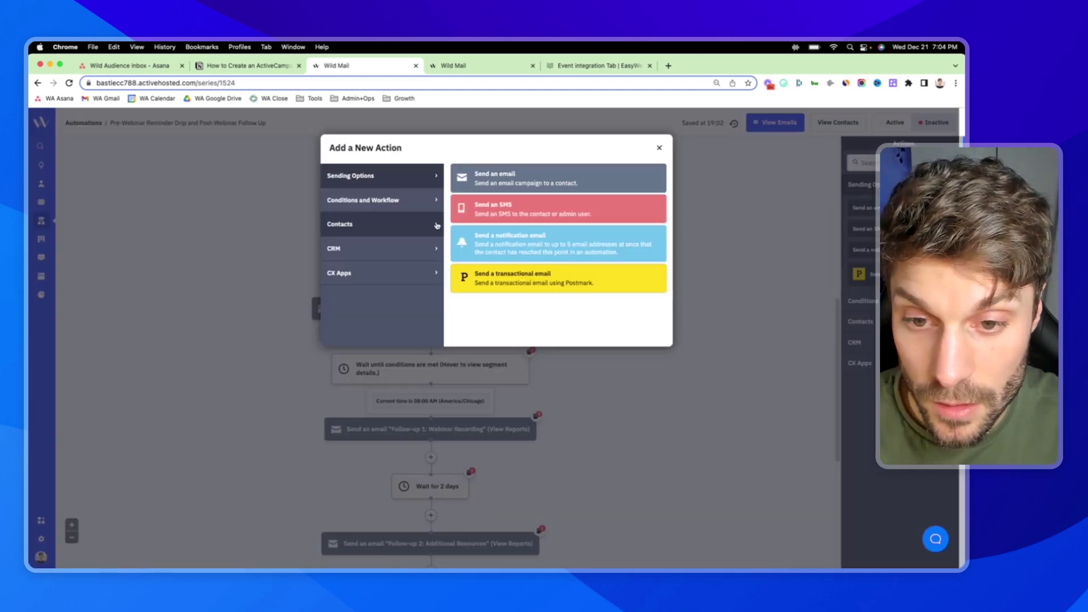
pyautogui.click(403, 204)
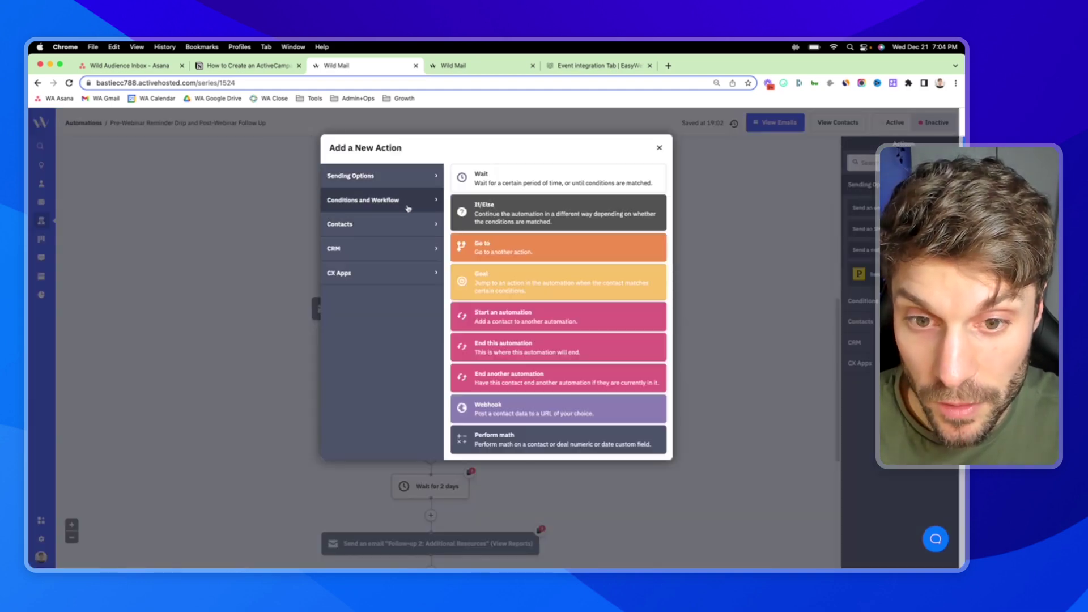
pyautogui.click(493, 208)
pyautogui.click(420, 312)
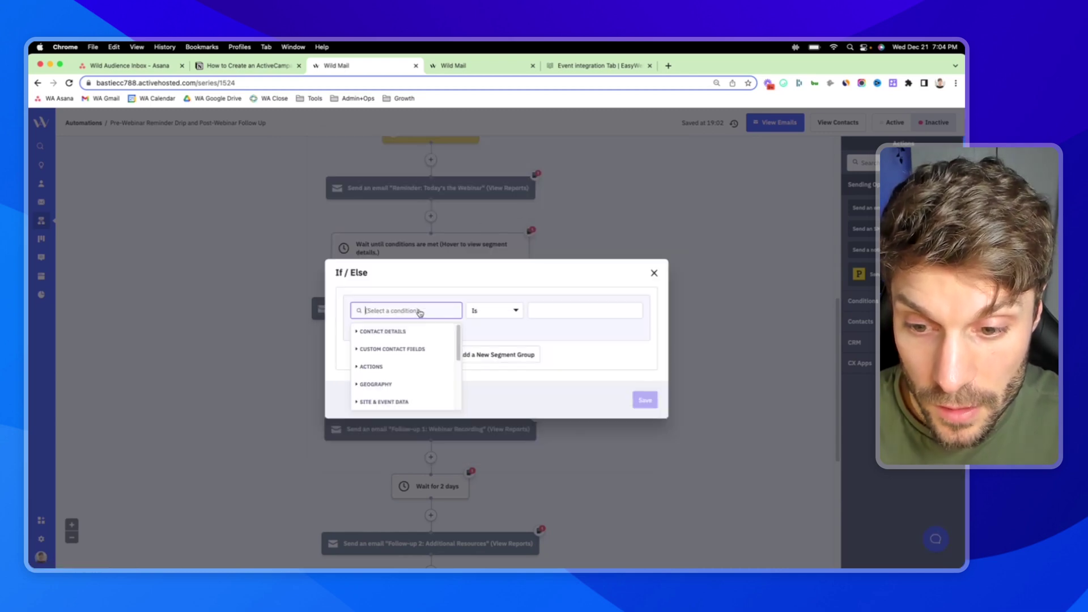
pyautogui.write('tag')
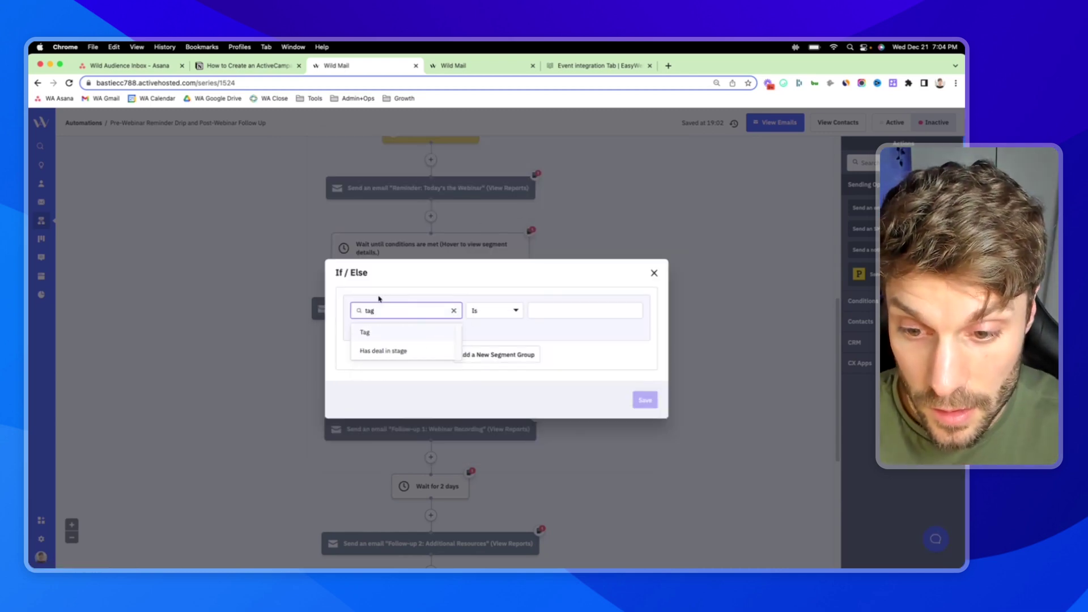
pyautogui.click(382, 334)
pyautogui.click(563, 313)
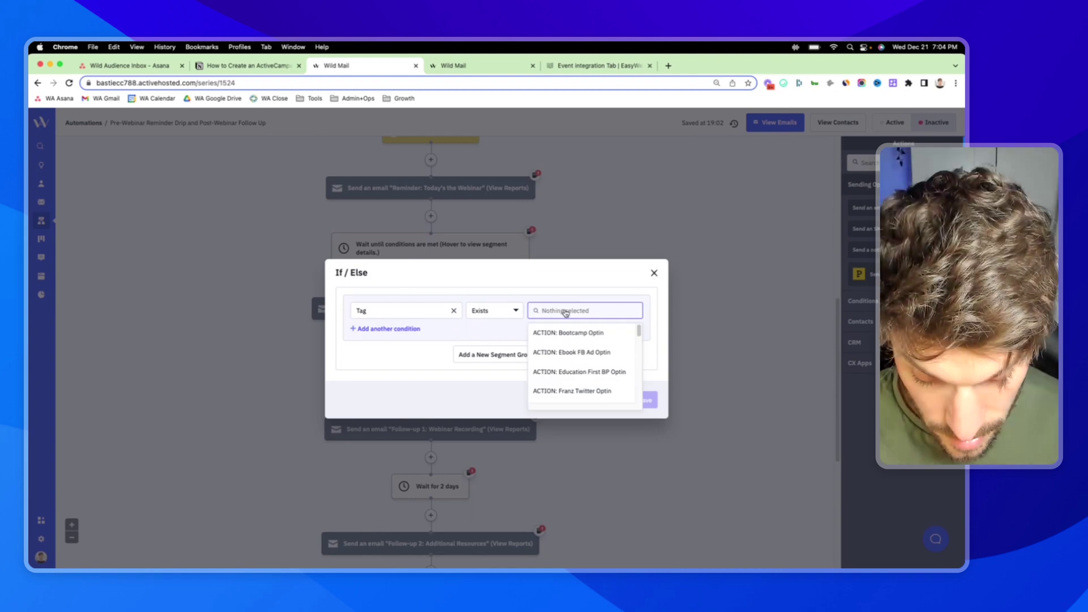
pyautogui.write('PURCHASE')
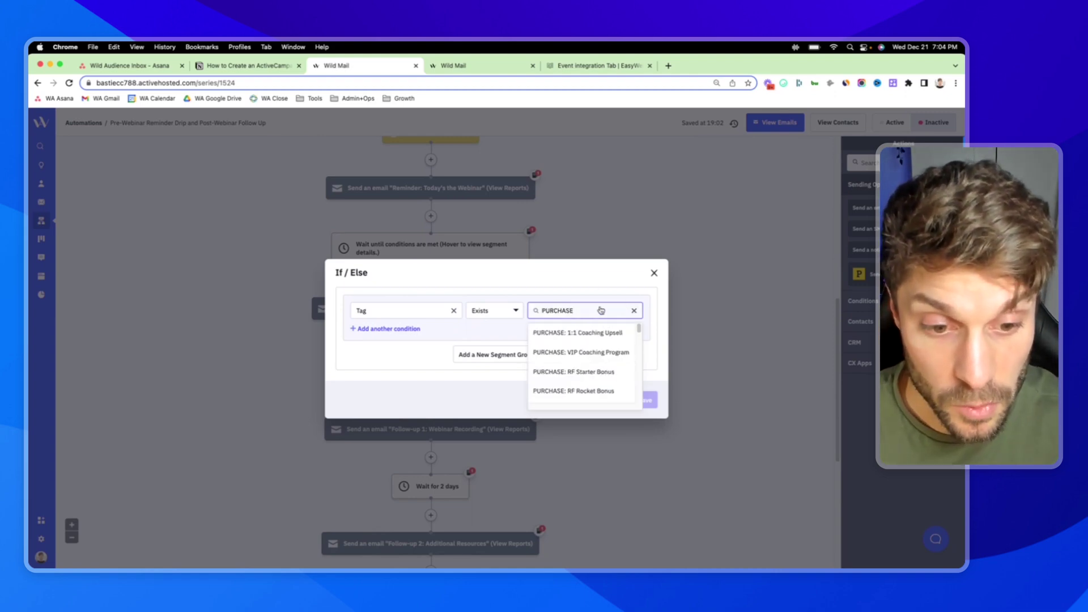
pyautogui.click(603, 353)
pyautogui.click(645, 400)
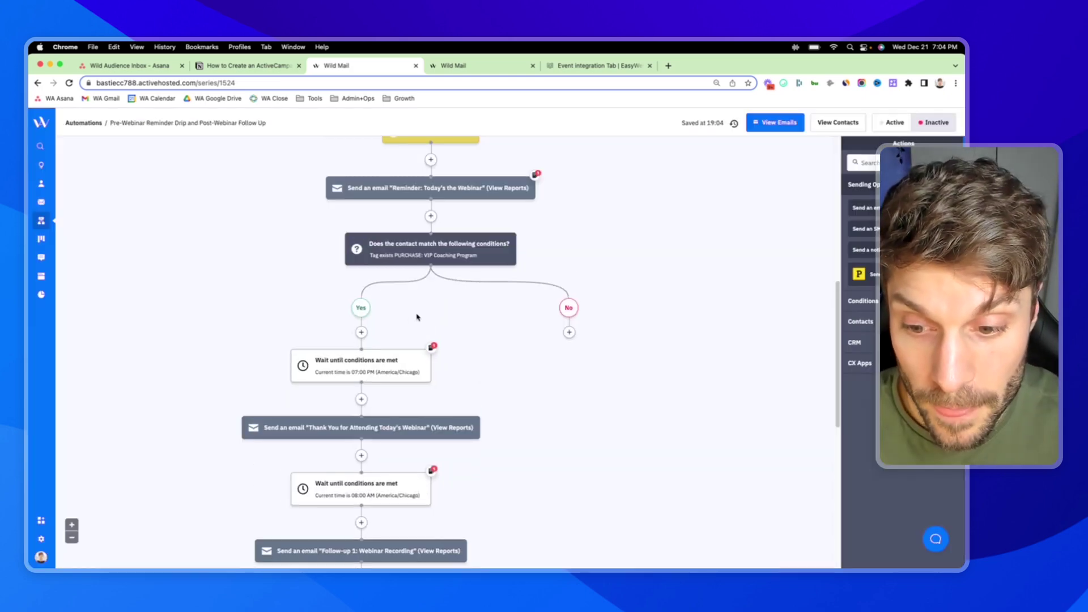
# Move the following steps to the No branch and end the automation under Yes
pyautogui.scroll(-3, 417, 317)
pyautogui.moveTo(379, 305); pyautogui.dragTo(569, 274)
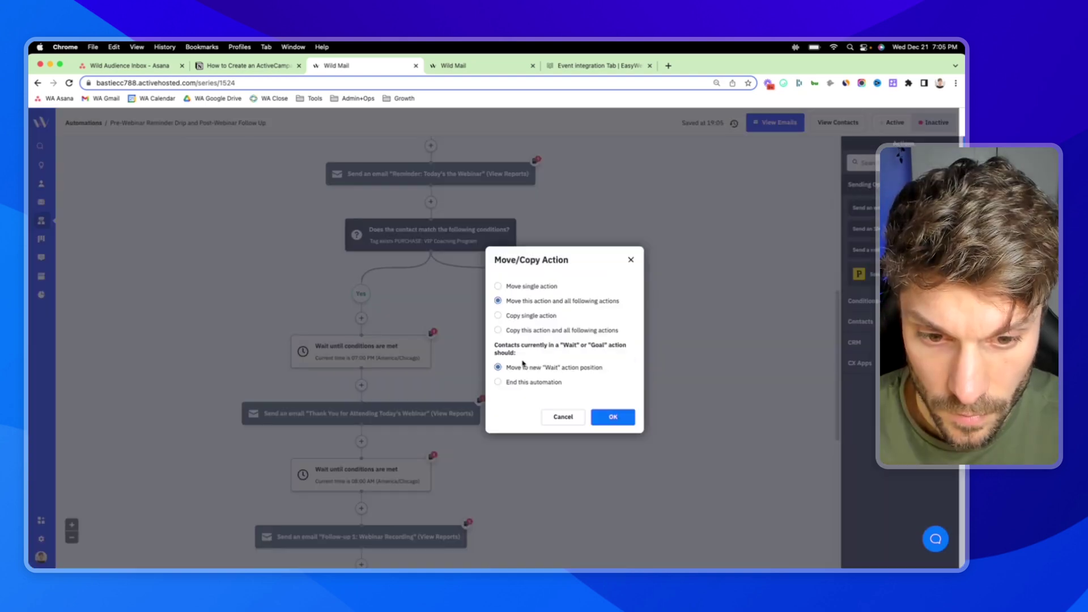
pyautogui.click(619, 420)
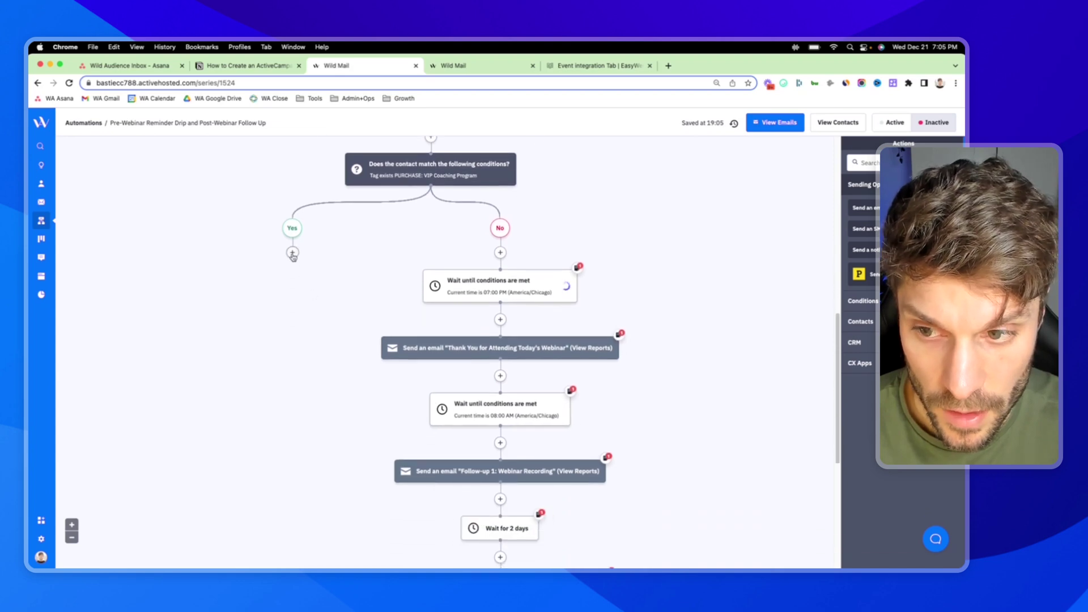
pyautogui.click(292, 253)
pyautogui.click(363, 199)
pyautogui.click(476, 272)
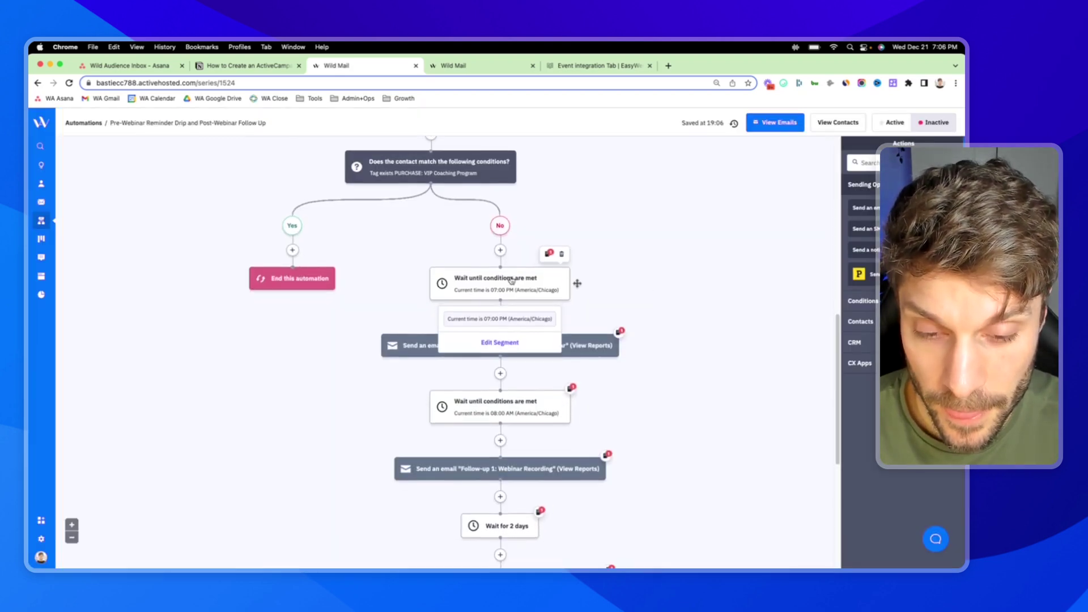
# Add a goal step after the Follow-up 3 email, naming it PURCHASE: VIP Coaching
pyautogui.scroll(-2, 482, 267)
pyautogui.scroll(6, 482, 267)
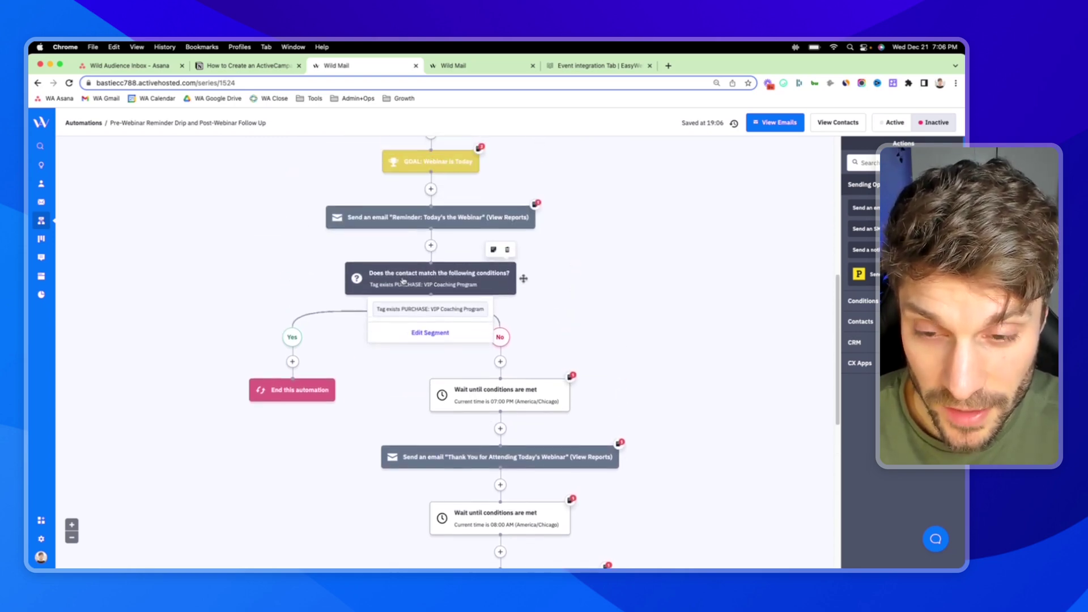
pyautogui.scroll(-10, 556, 340)
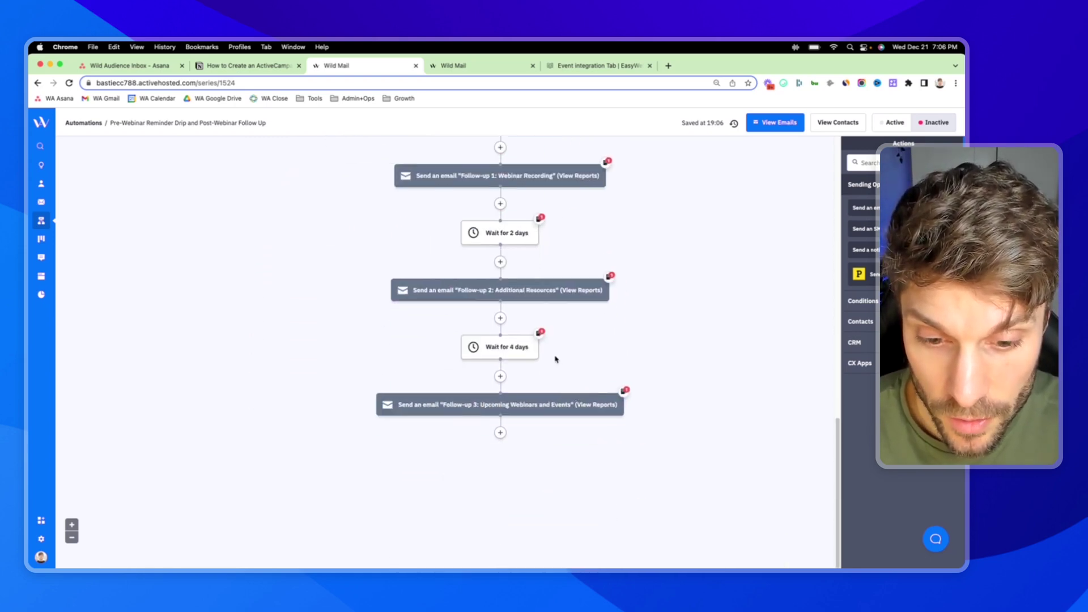
pyautogui.click(501, 433)
pyautogui.click(511, 281)
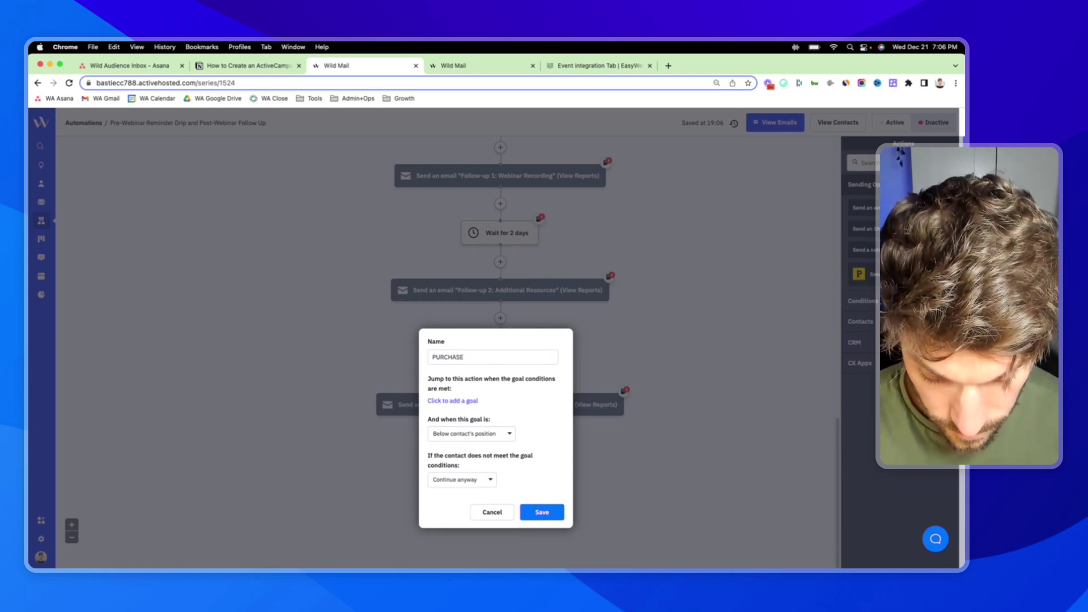
pyautogui.write('COACH')
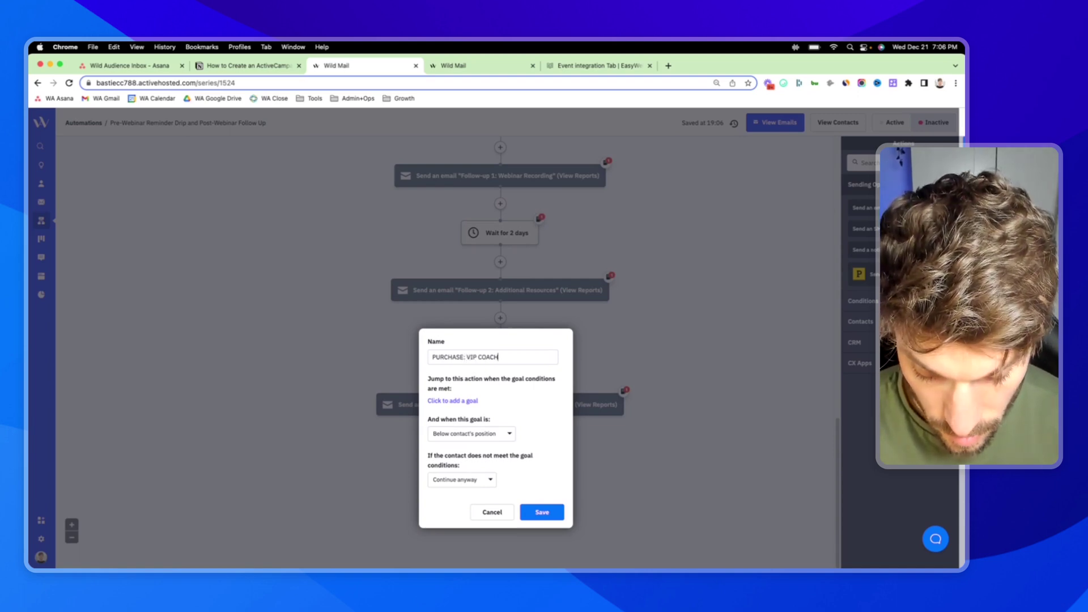
# Make the goal met when the 'PURCHASE: VIP Coaching Program' tag exists, and save it
pyautogui.click(457, 402)
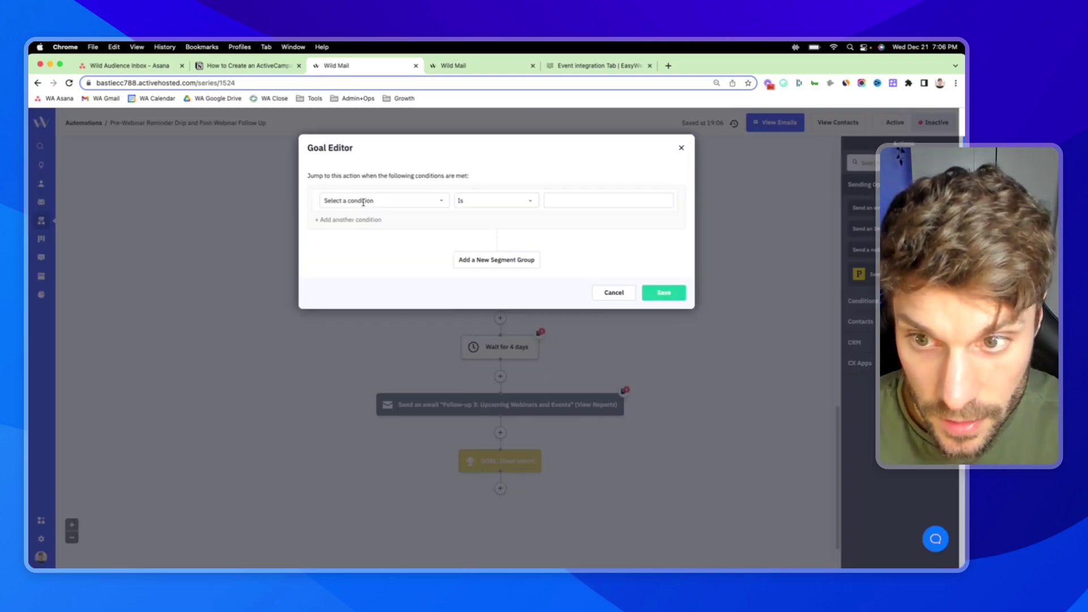
pyautogui.click(365, 201)
pyautogui.write('tag')
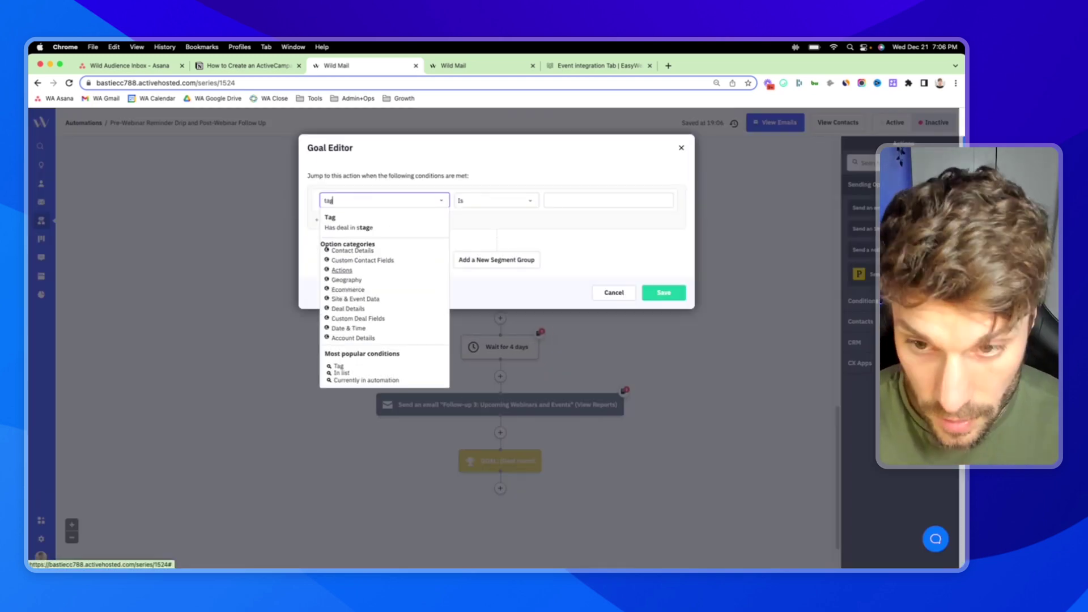
pyautogui.click(329, 217)
pyautogui.click(475, 201)
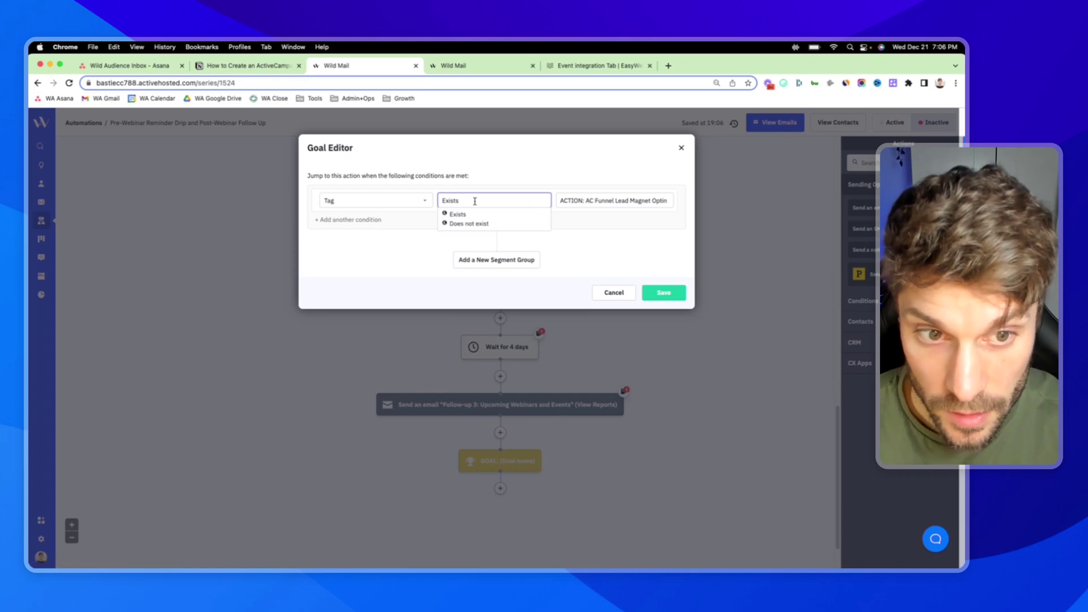
pyautogui.click(621, 201)
pyautogui.write('VIP')
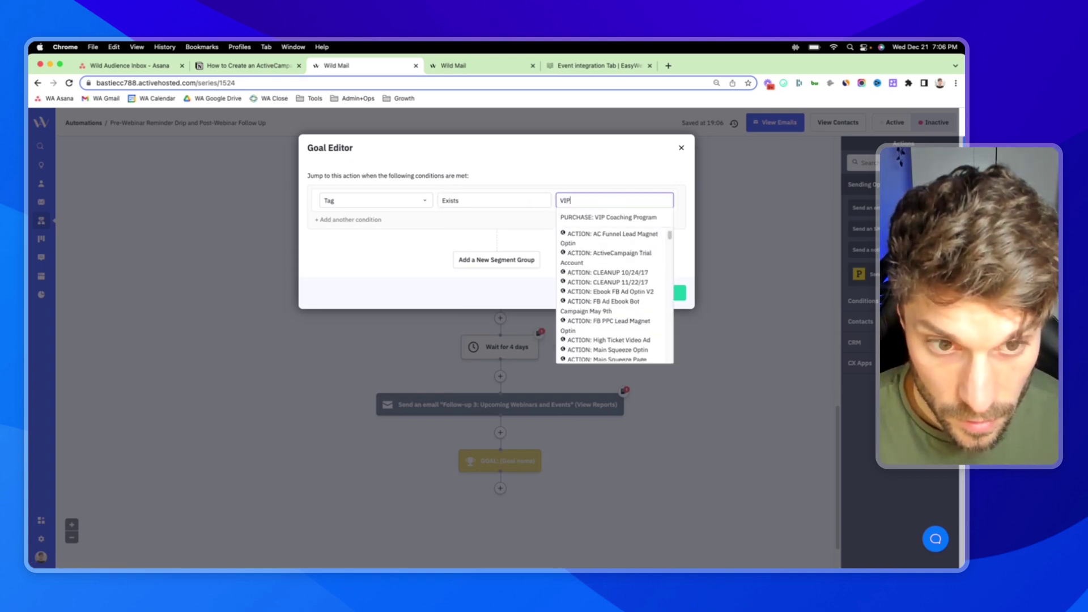
pyautogui.click(638, 218)
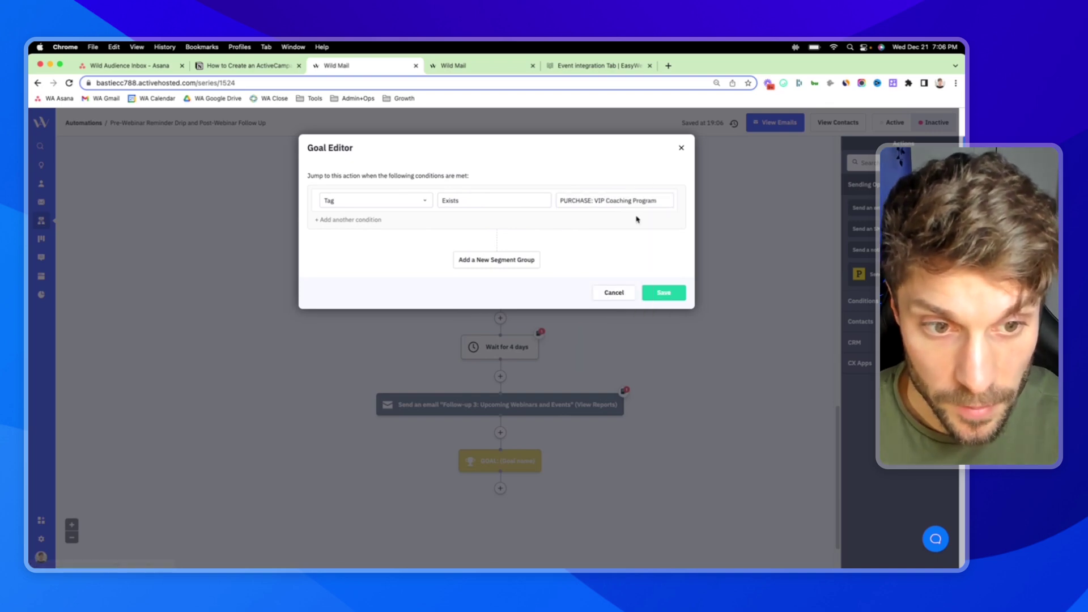
pyautogui.click(660, 293)
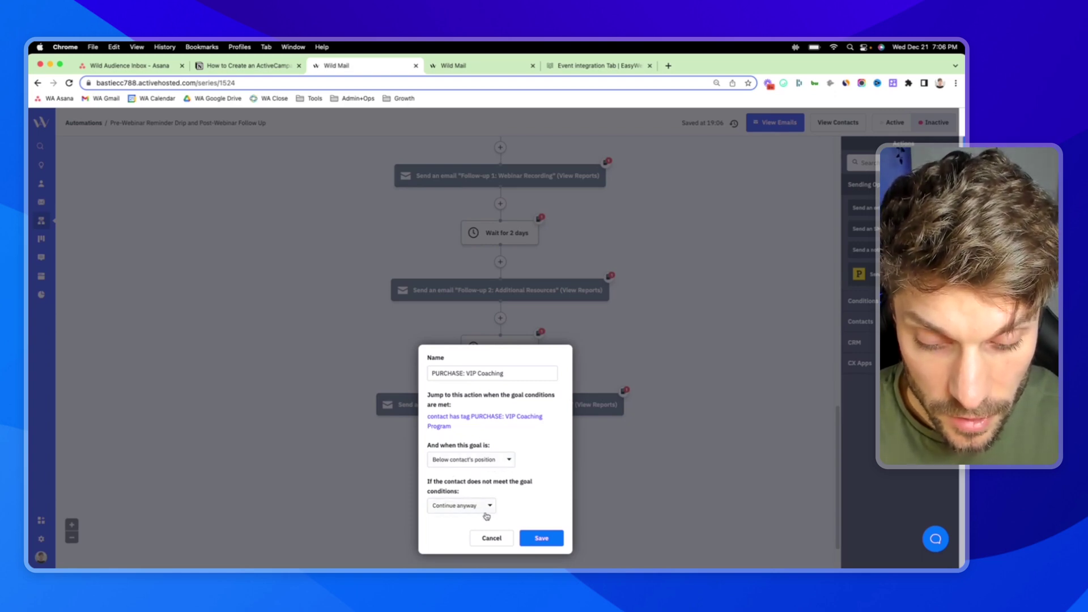
pyautogui.click(543, 538)
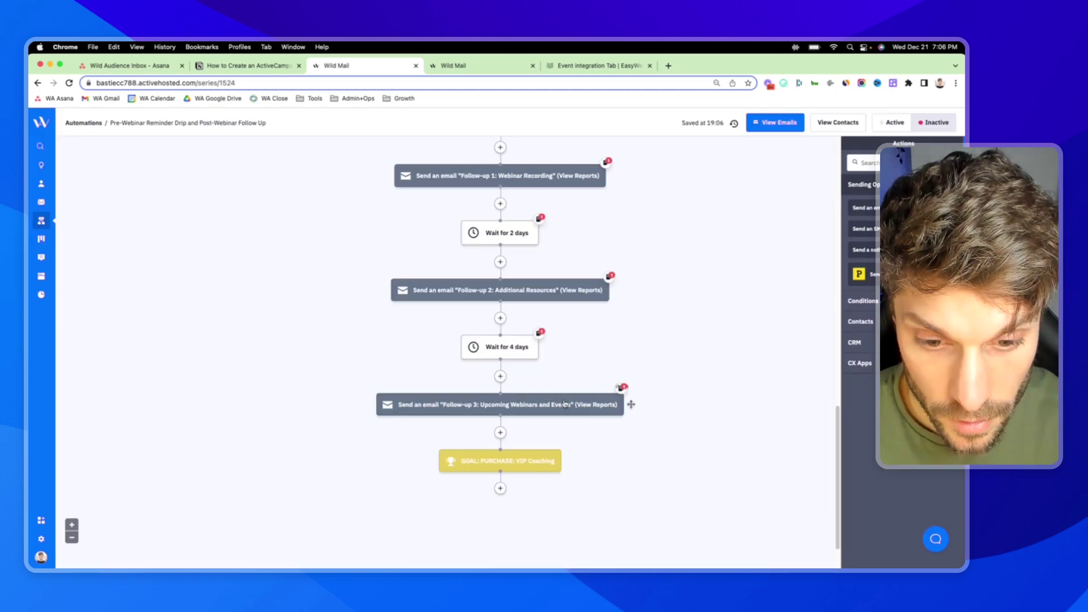
# End the automation right after the PURCHASE: VIP Coaching goal
pyautogui.scroll(-2, 512, 457)
pyautogui.click(500, 433)
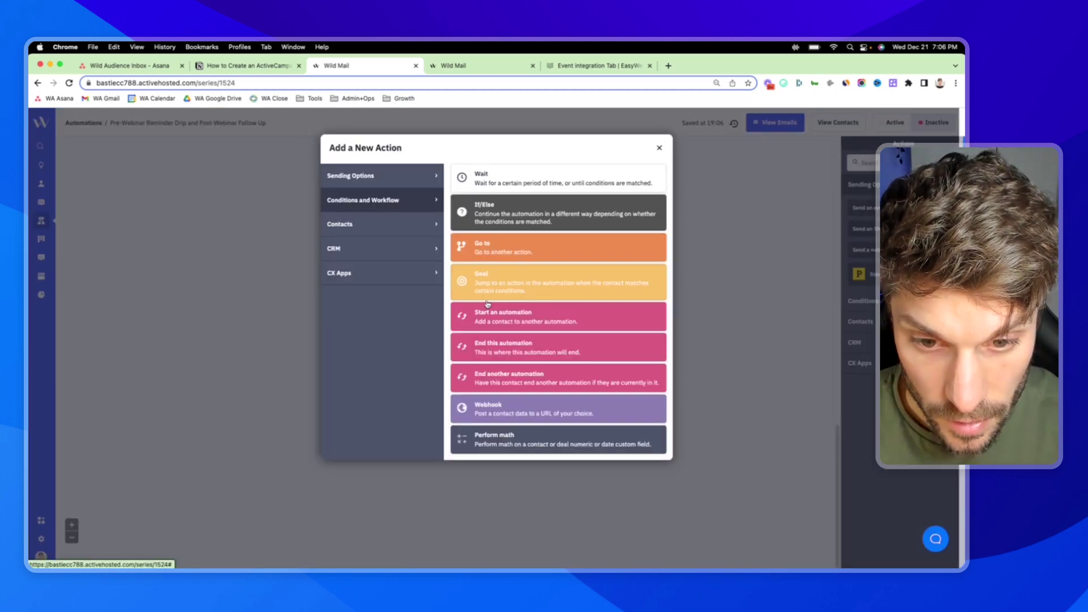
pyautogui.click(504, 345)
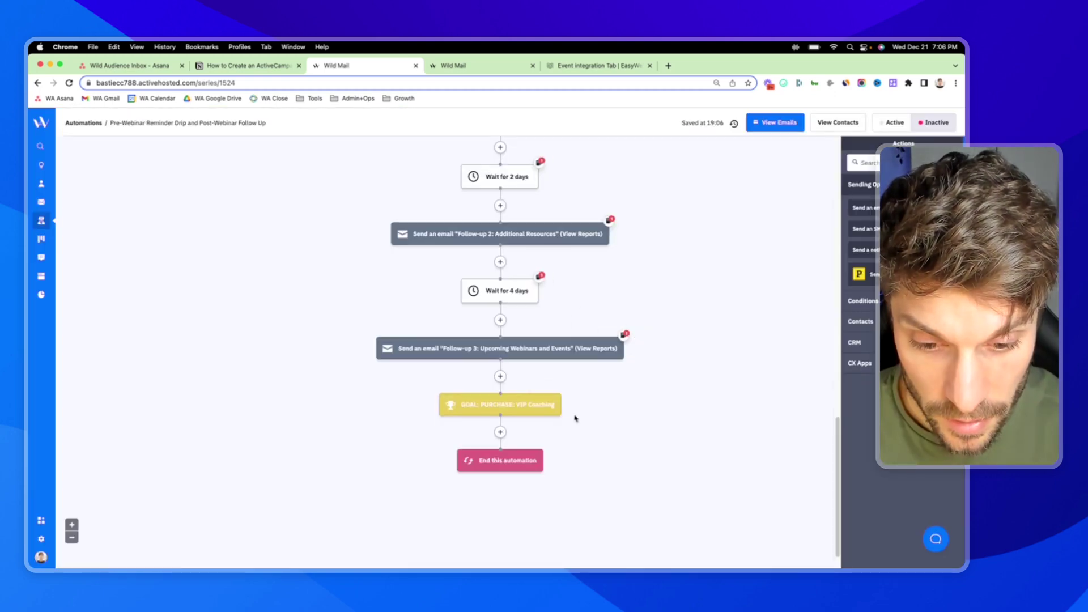
# Scroll through the whole workflow from trigger to goal to review it
pyautogui.scroll(4, 513, 411)
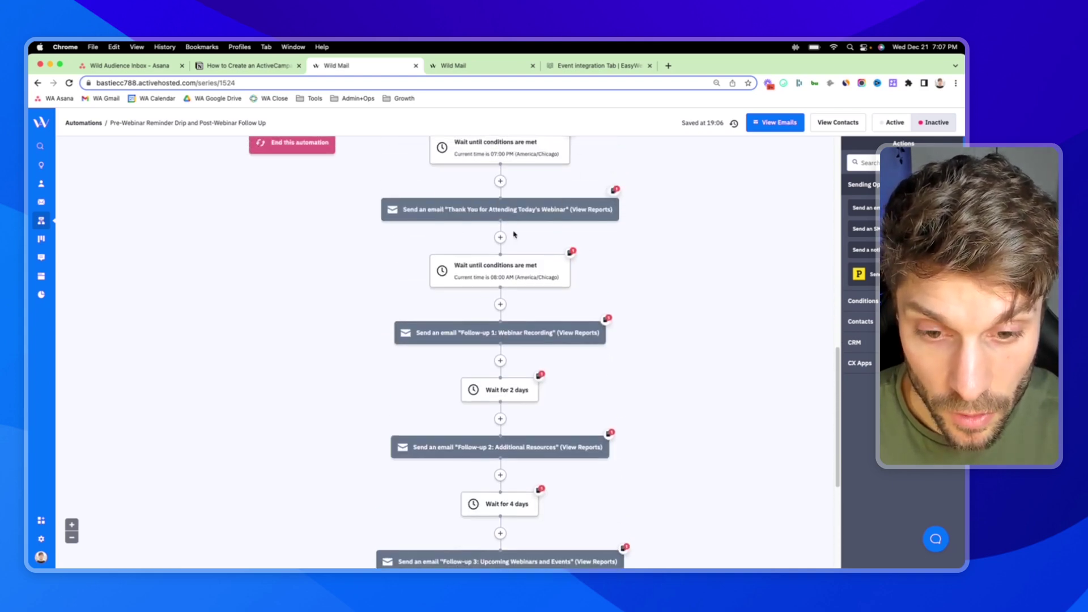
pyautogui.scroll(-4, 518, 421)
pyautogui.scroll(10, 513, 408)
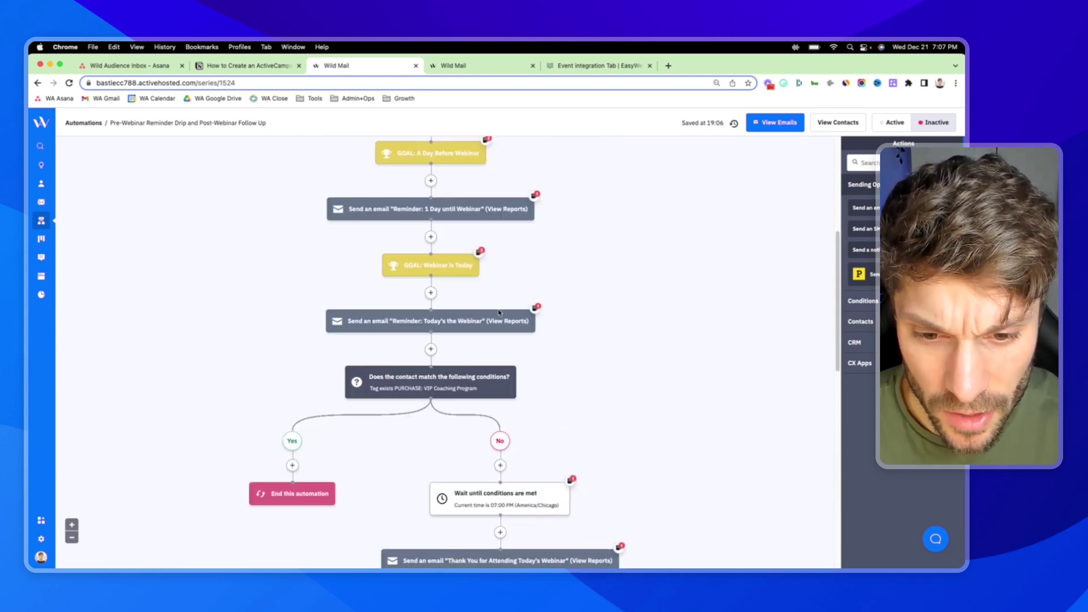
pyautogui.scroll(5, 438, 343)
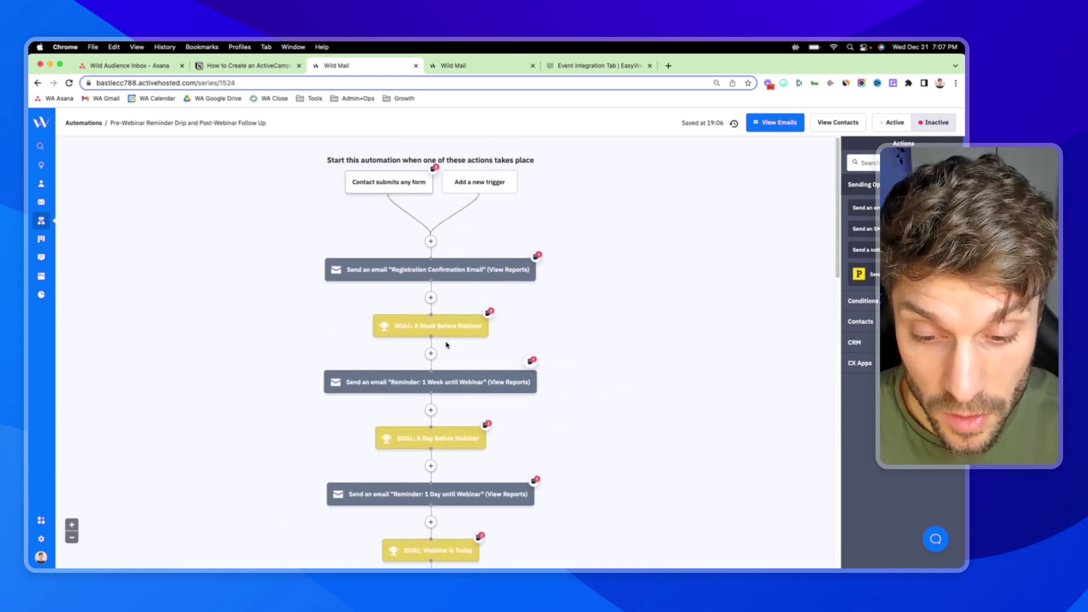
pyautogui.scroll(-6, 426, 340)
pyautogui.scroll(-2, 494, 369)
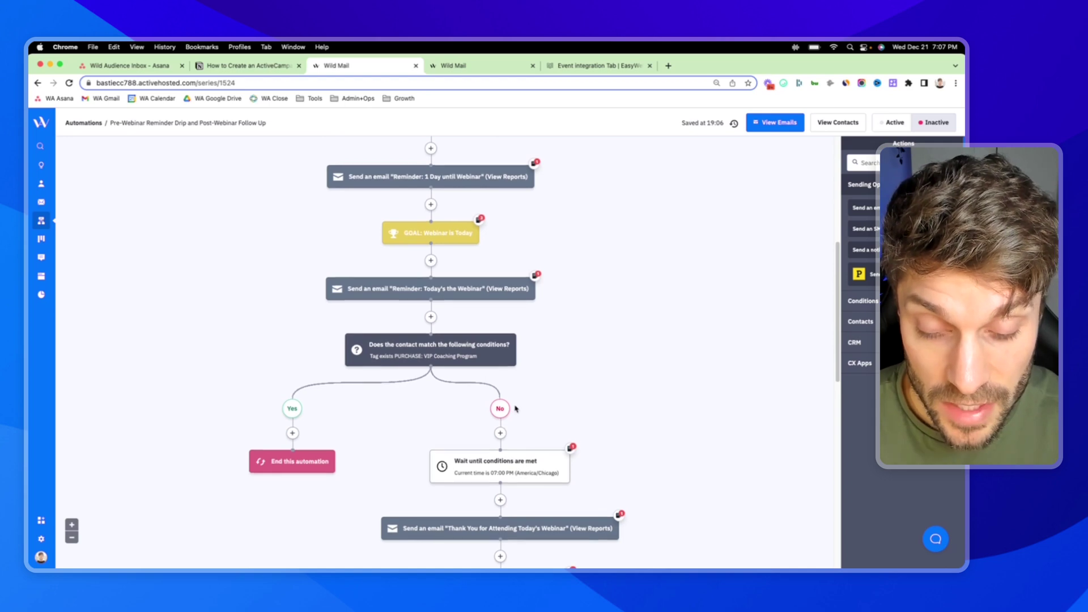
pyautogui.scroll(5, 462, 393)
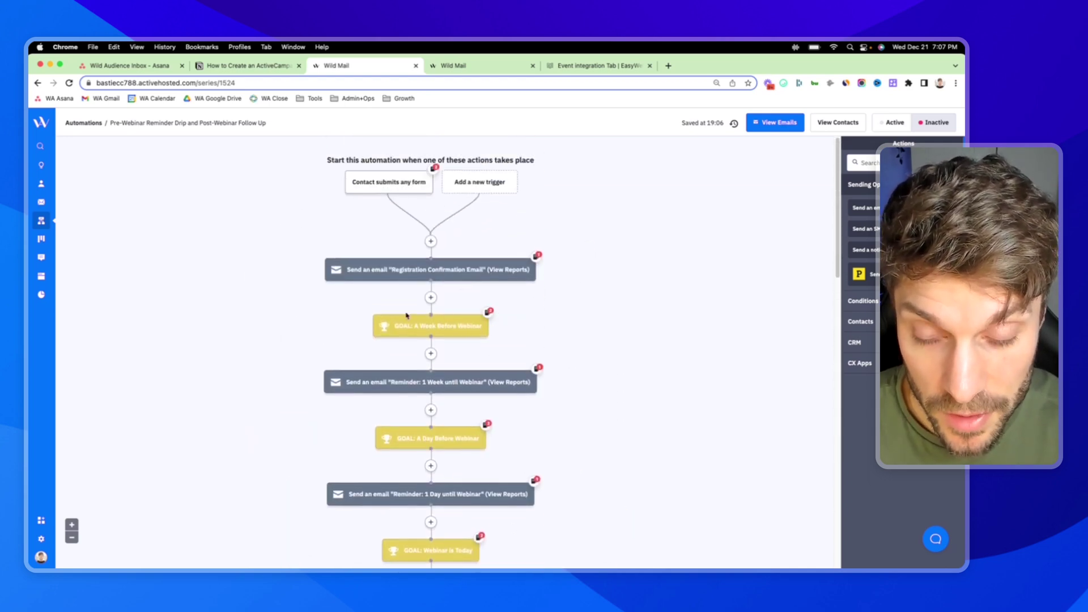
pyautogui.scroll(-8, 407, 315)
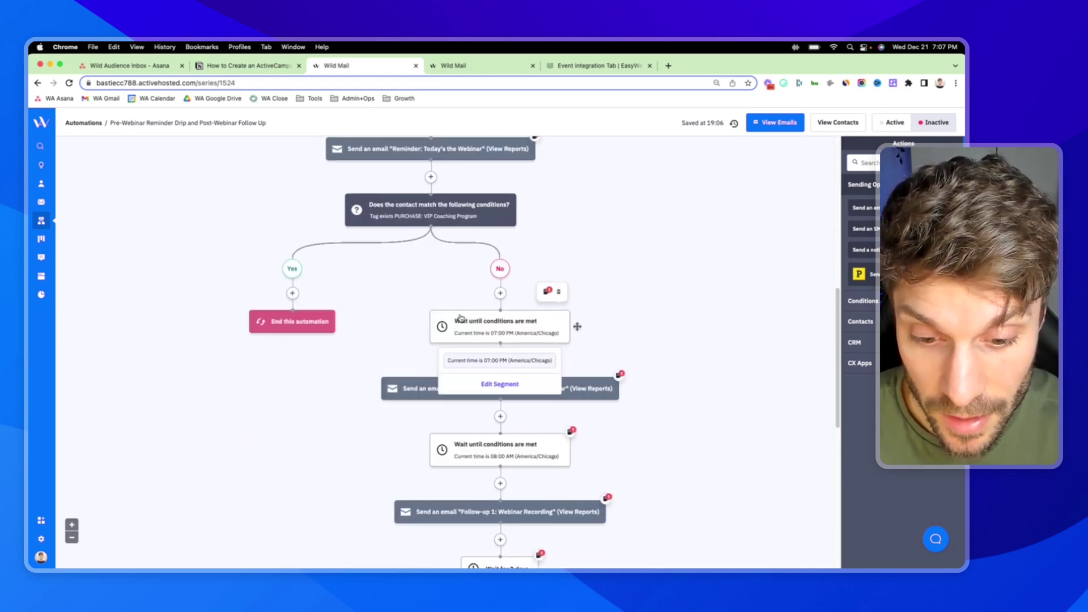
pyautogui.scroll(-10, 460, 319)
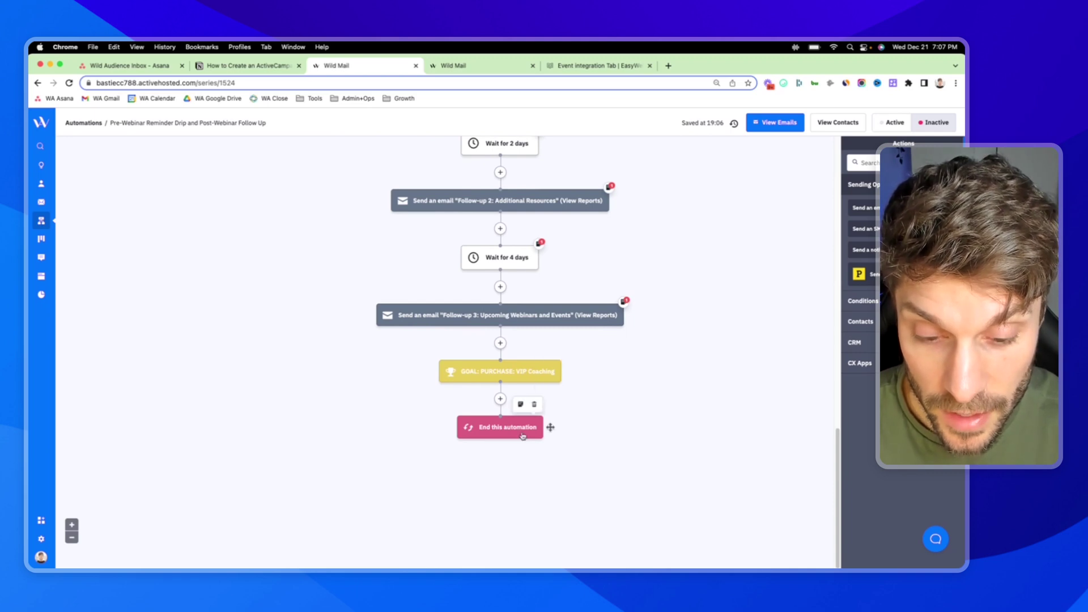
pyautogui.scroll(5, 522, 436)
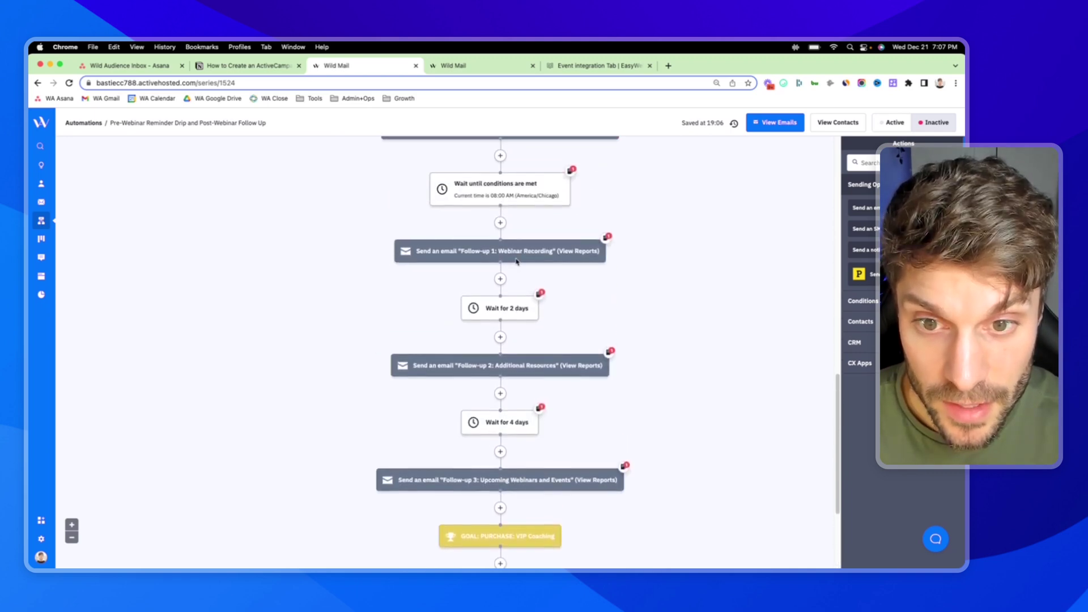
pyautogui.scroll(2, 517, 261)
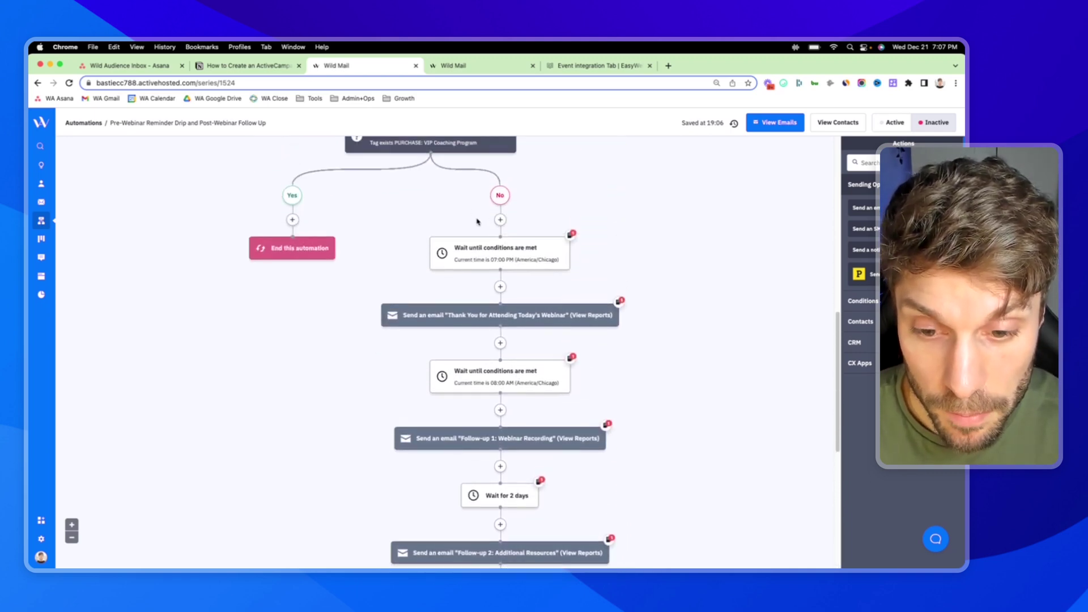
pyautogui.scroll(-3, 509, 261)
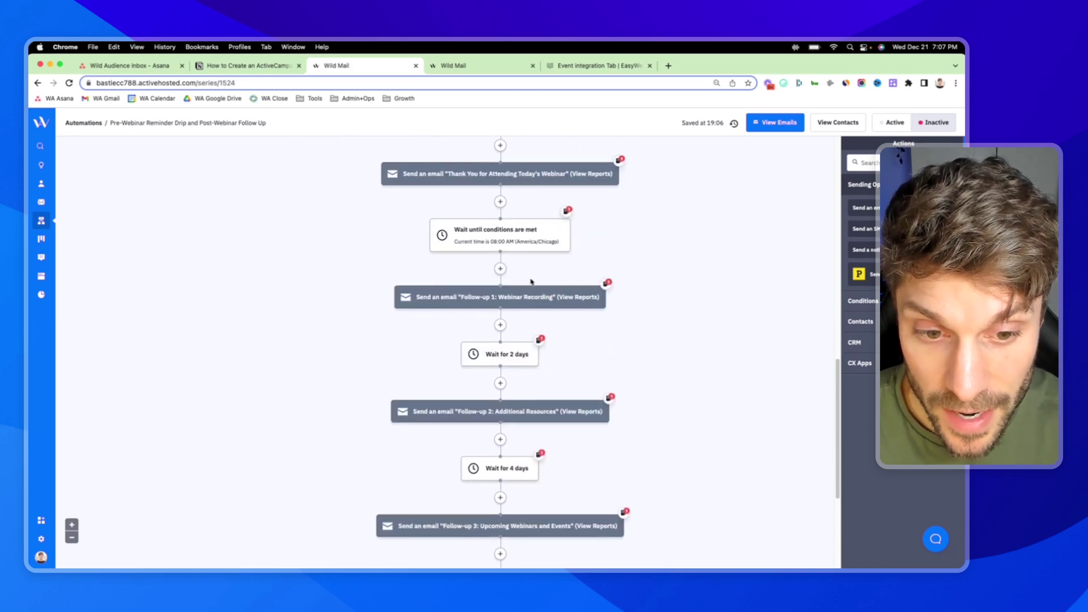
pyautogui.moveTo(566, 305)
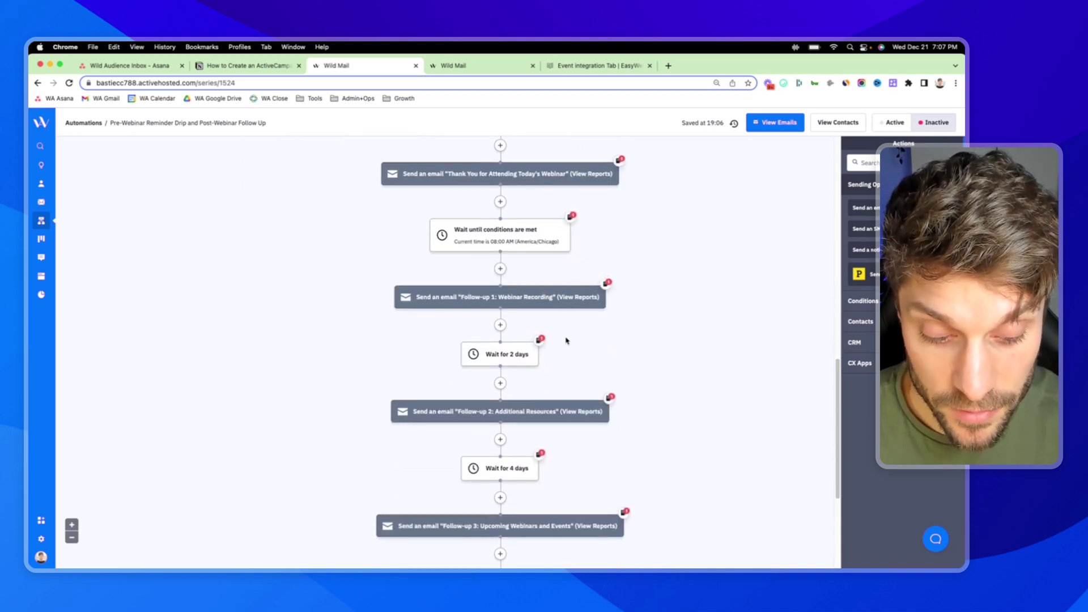
pyautogui.scroll(-4, 512, 236)
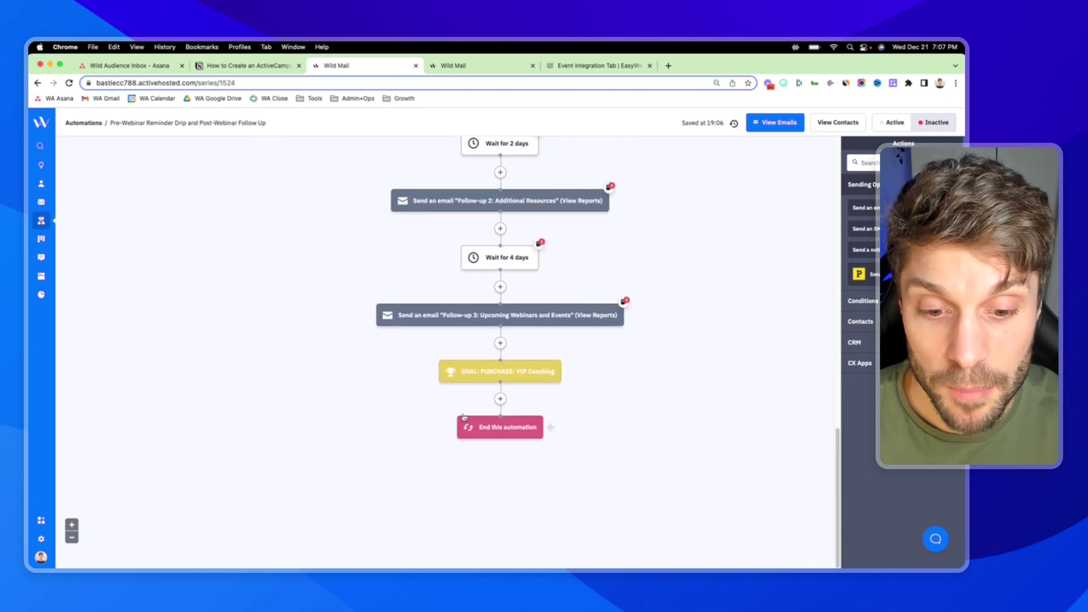
pyautogui.moveTo(509, 375)
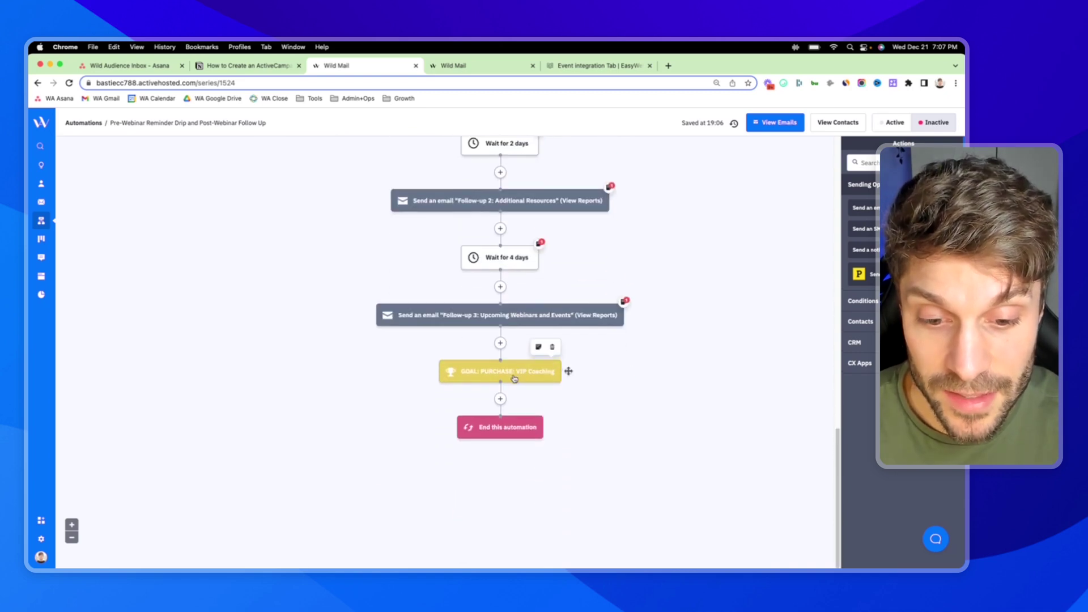
pyautogui.scroll(3, 505, 377)
pyautogui.scroll(8, 505, 377)
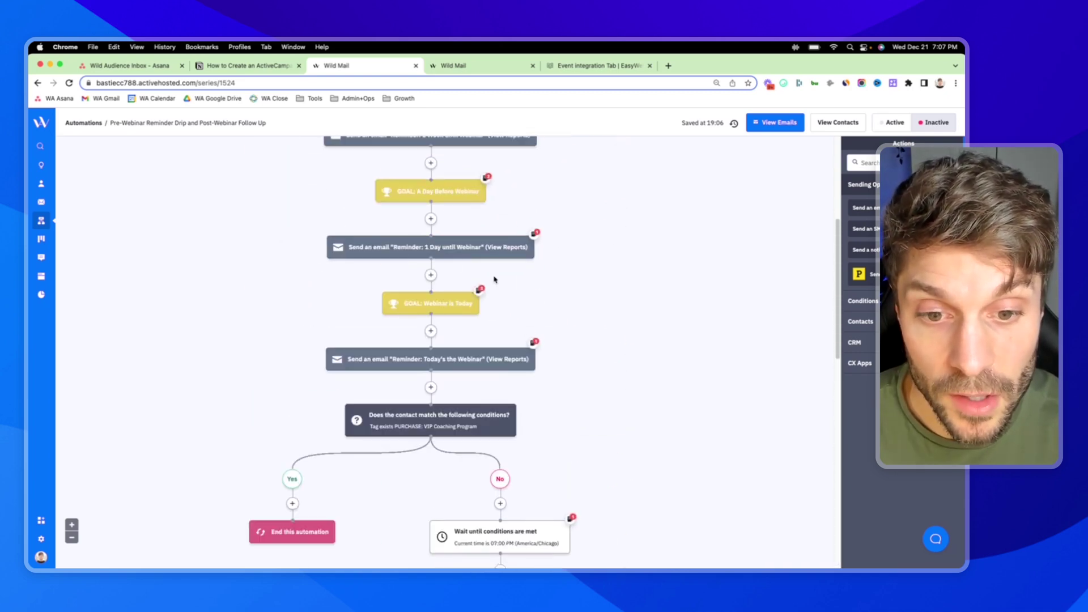
pyautogui.scroll(-9, 527, 353)
pyautogui.scroll(-2, 530, 351)
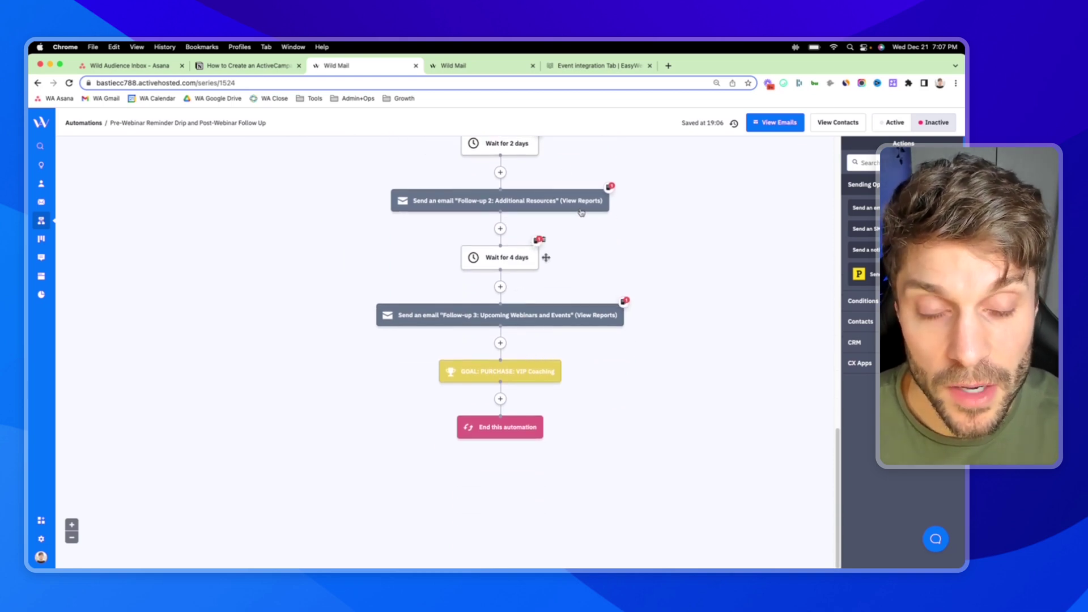
pyautogui.scroll(15, 520, 381)
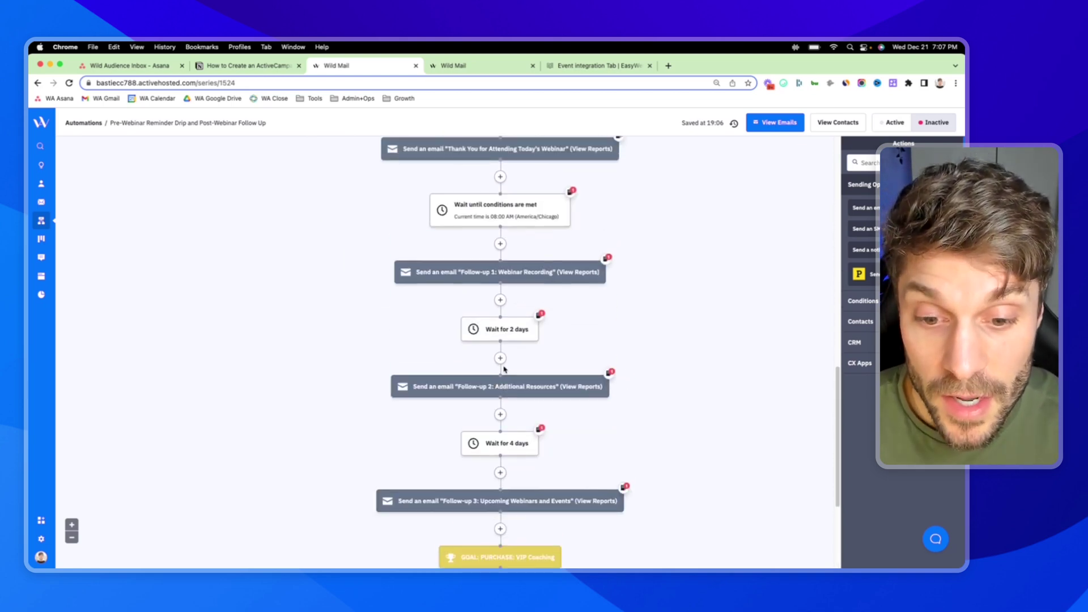
pyautogui.scroll(2, 519, 380)
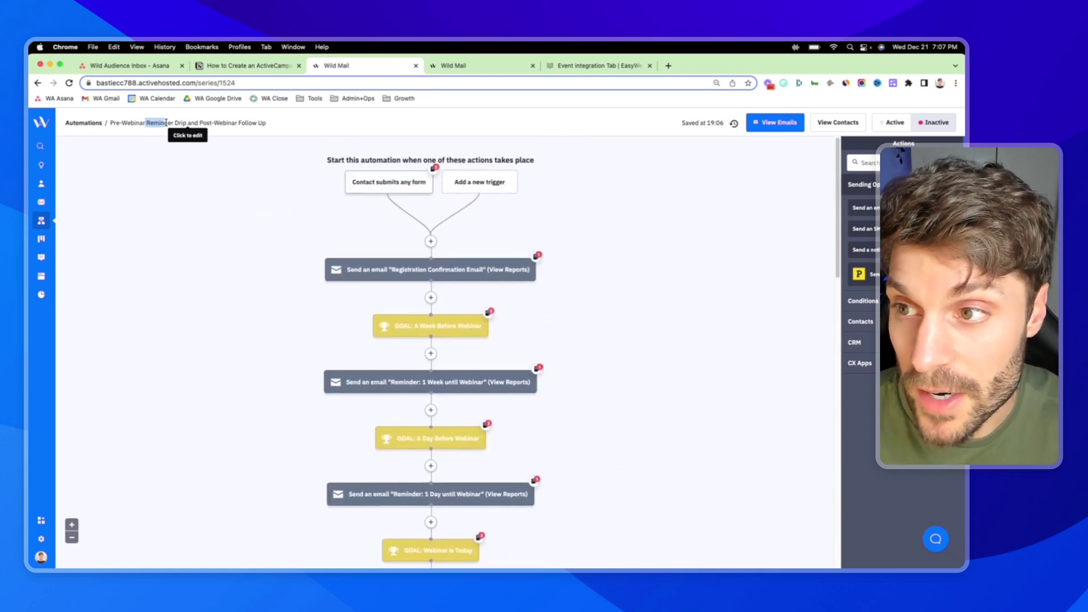
# Inspect the automation title and leave it unchanged
pyautogui.click(205, 123)
pyautogui.moveTo(207, 123); pyautogui.dragTo(264, 126)
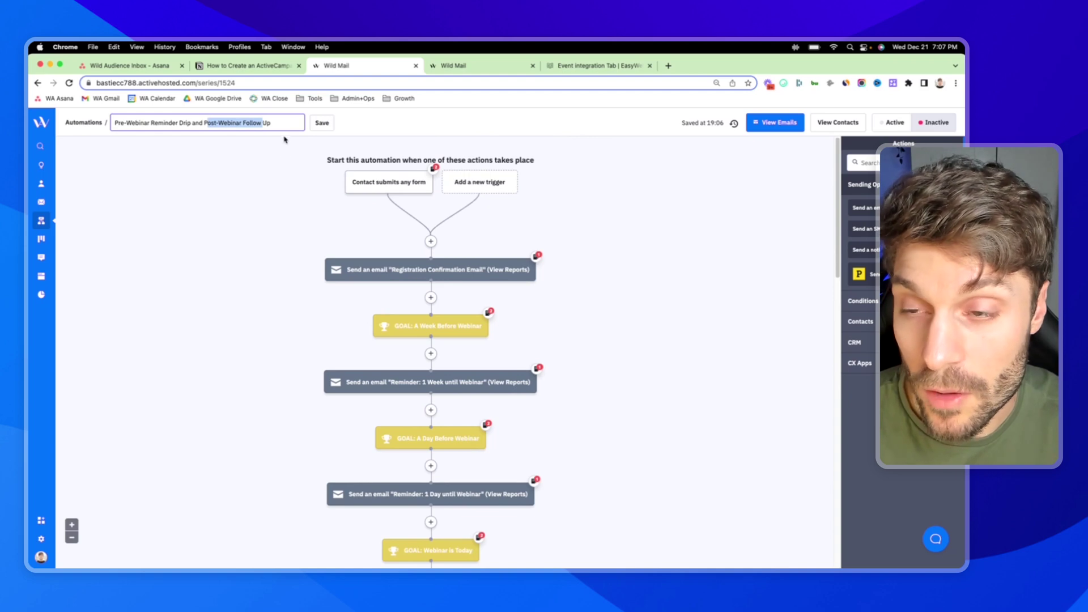
pyautogui.click(284, 139)
pyautogui.click(322, 123)
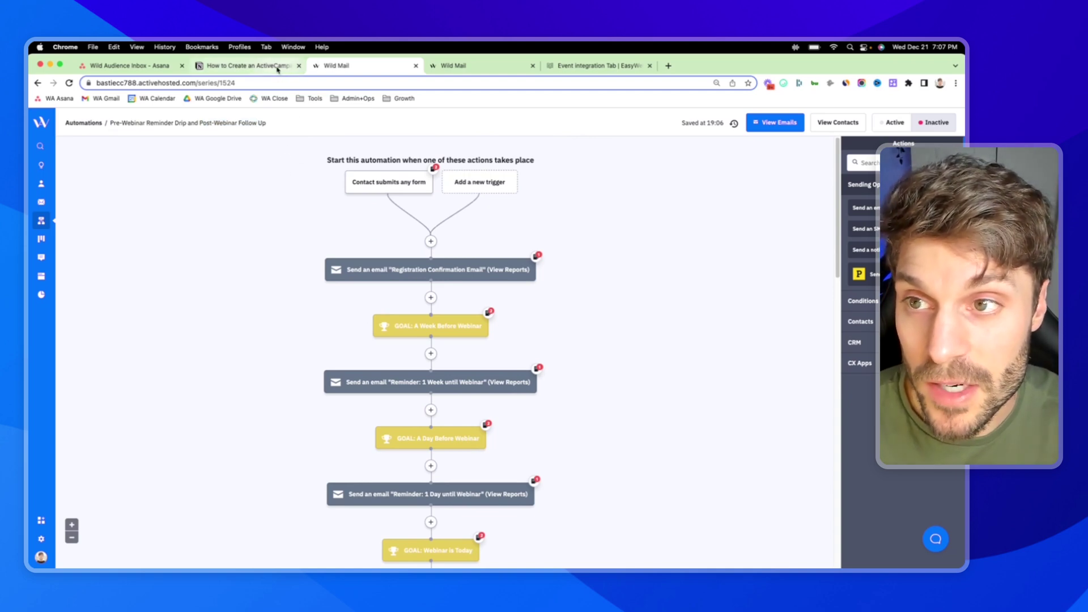
# In the Notion notes, highlight the 'Bonus: Integrate with your webinar platform' heading and the Easywebinar bullet
pyautogui.click(249, 66)
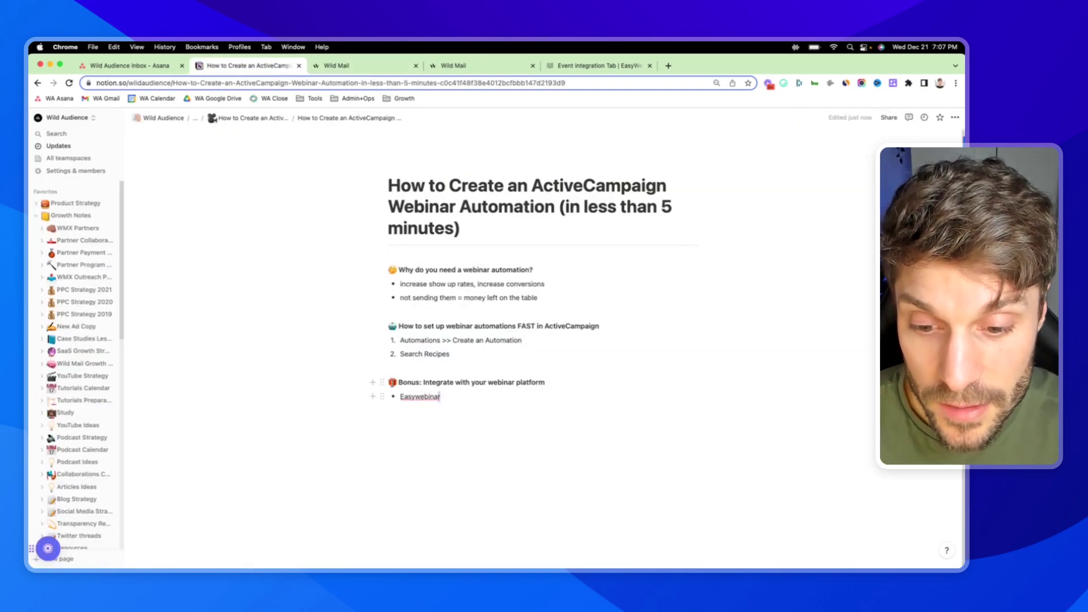
pyautogui.moveTo(388, 383); pyautogui.dragTo(549, 388)
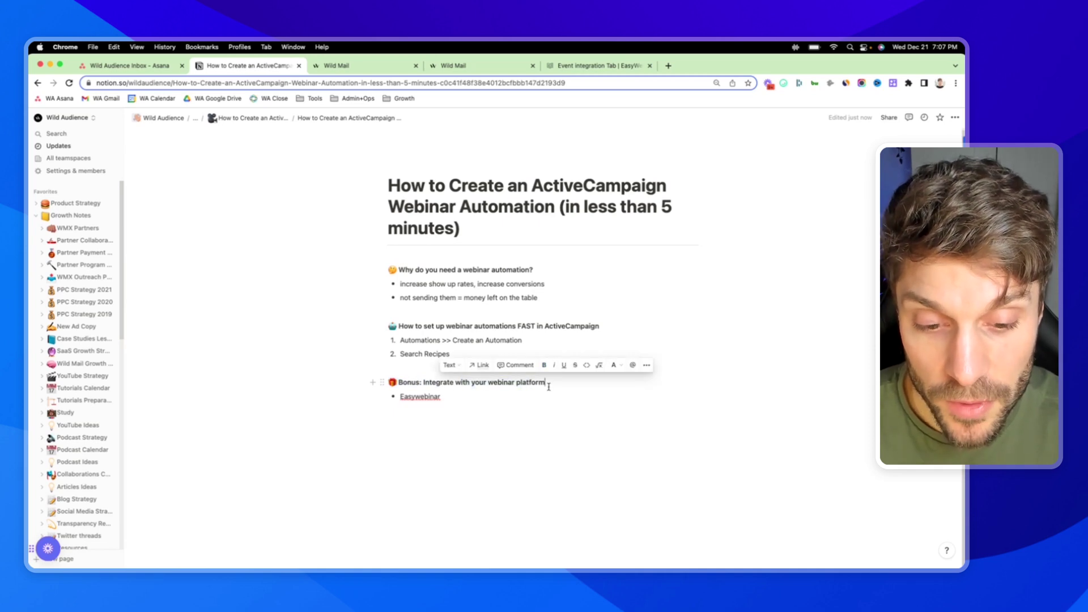
pyautogui.click(456, 394)
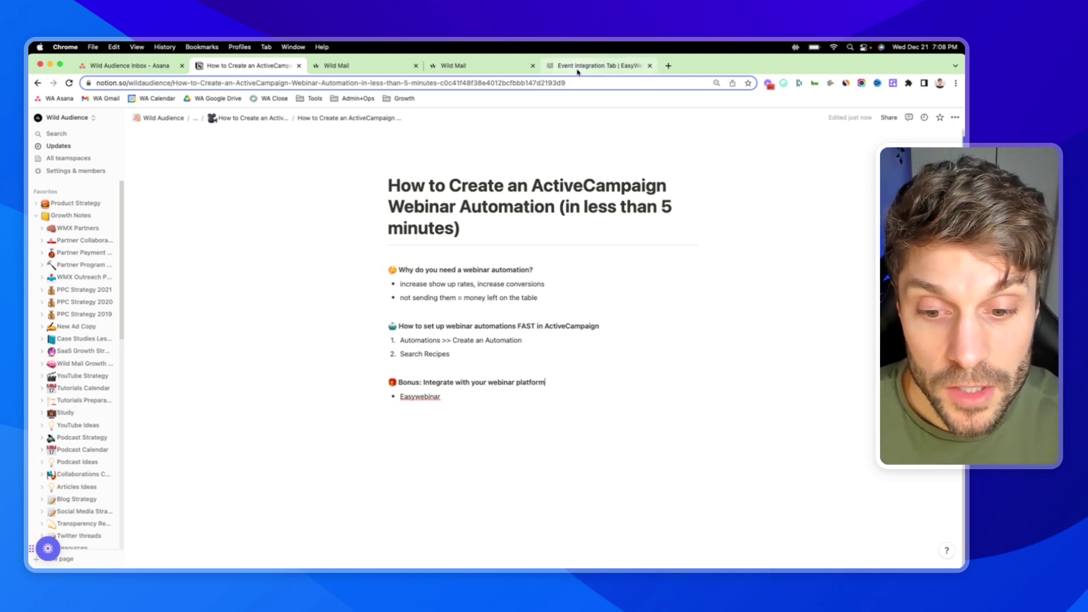
pyautogui.press('shift+super+Left')
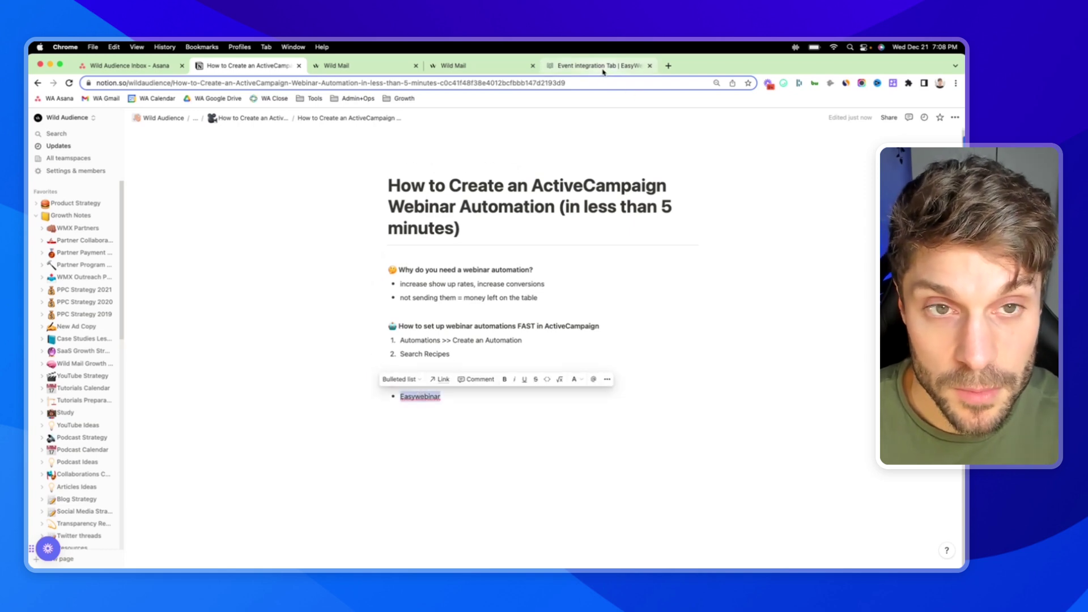
# Switch to the EasyWebinar Event Integration Tab article and scroll to its tagging section
pyautogui.click(597, 65)
pyautogui.scroll(-3, 440, 251)
pyautogui.scroll(-5, 440, 251)
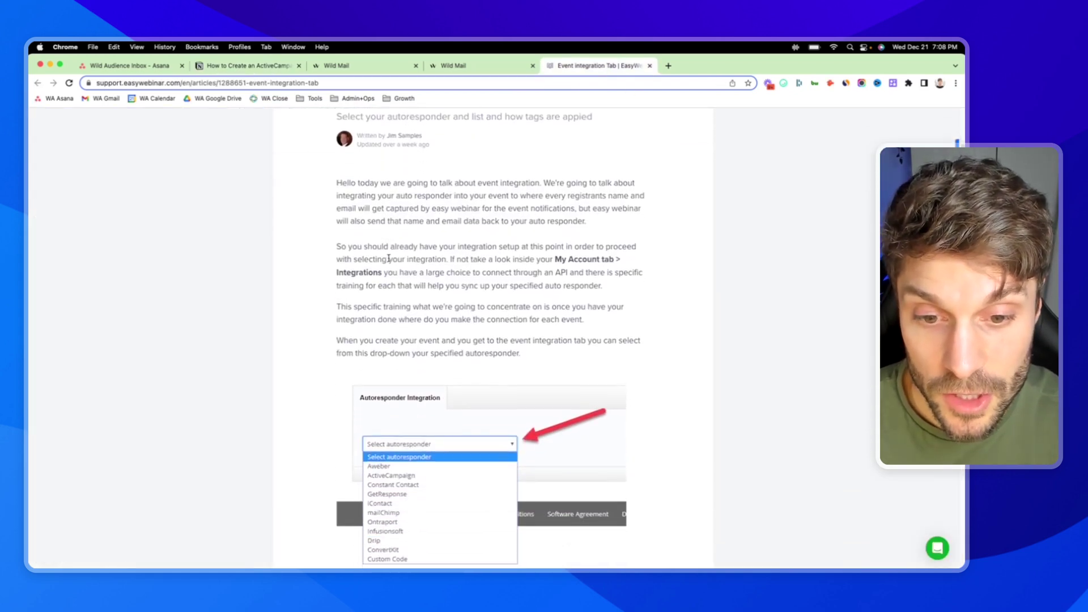
pyautogui.scroll(-4, 413, 280)
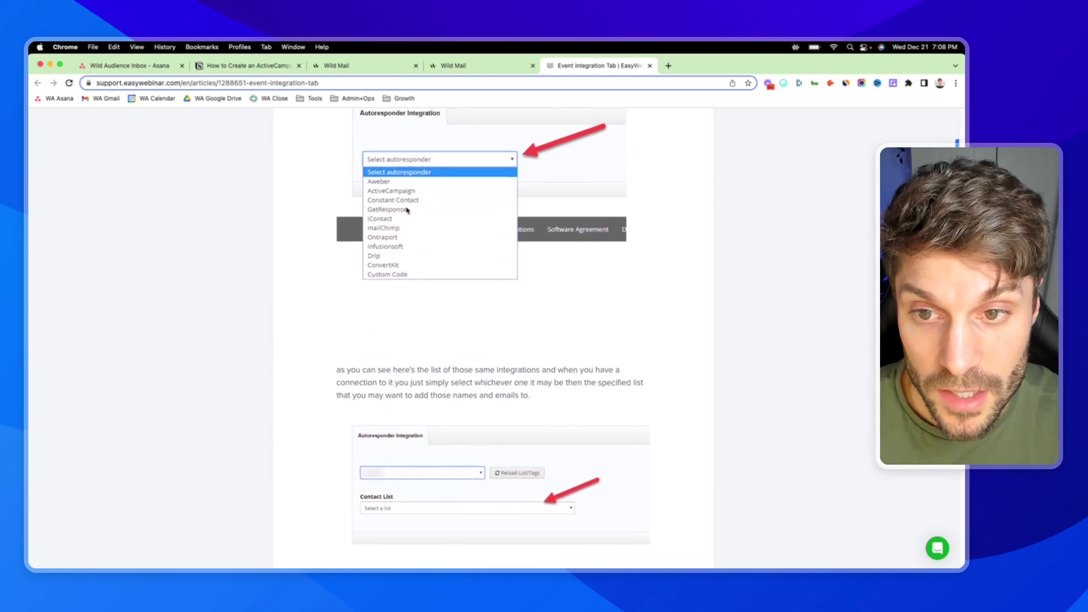
pyautogui.scroll(2, 437, 232)
pyautogui.scroll(1, 457, 263)
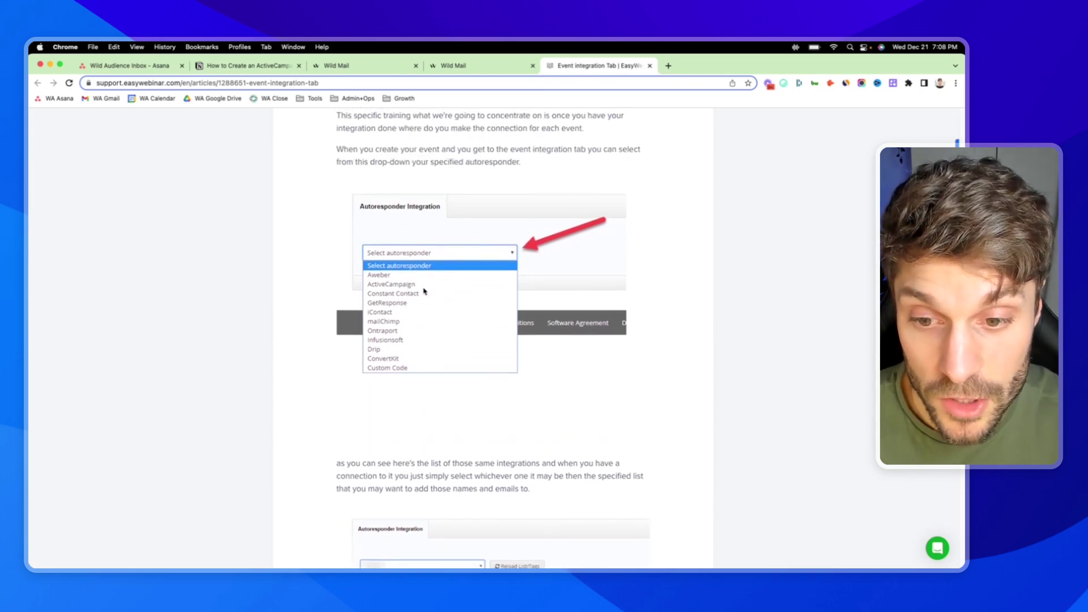
pyautogui.scroll(-8, 426, 290)
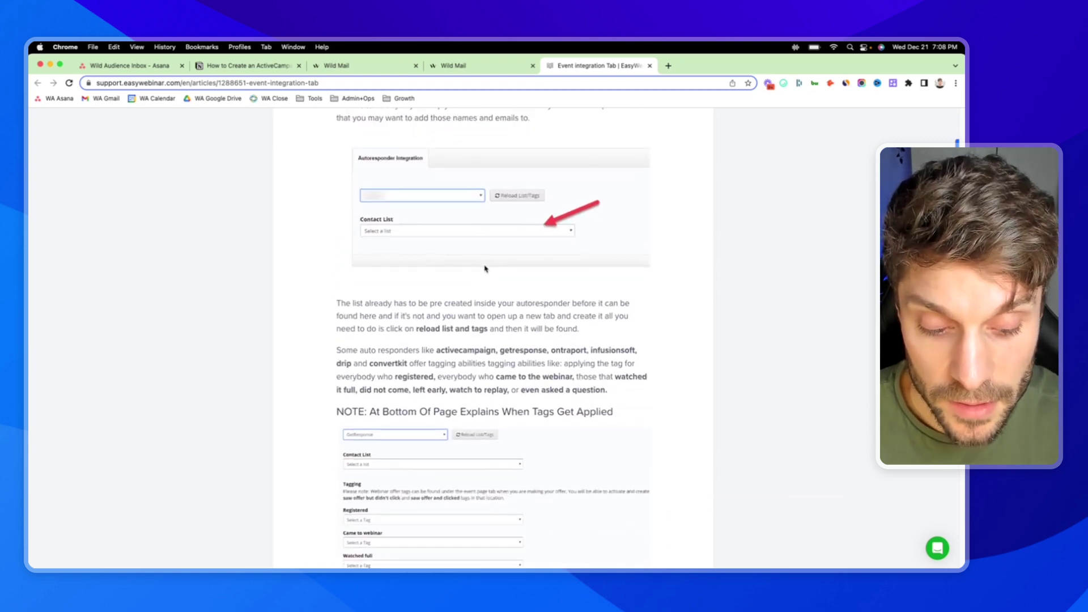
pyautogui.scroll(-2, 493, 256)
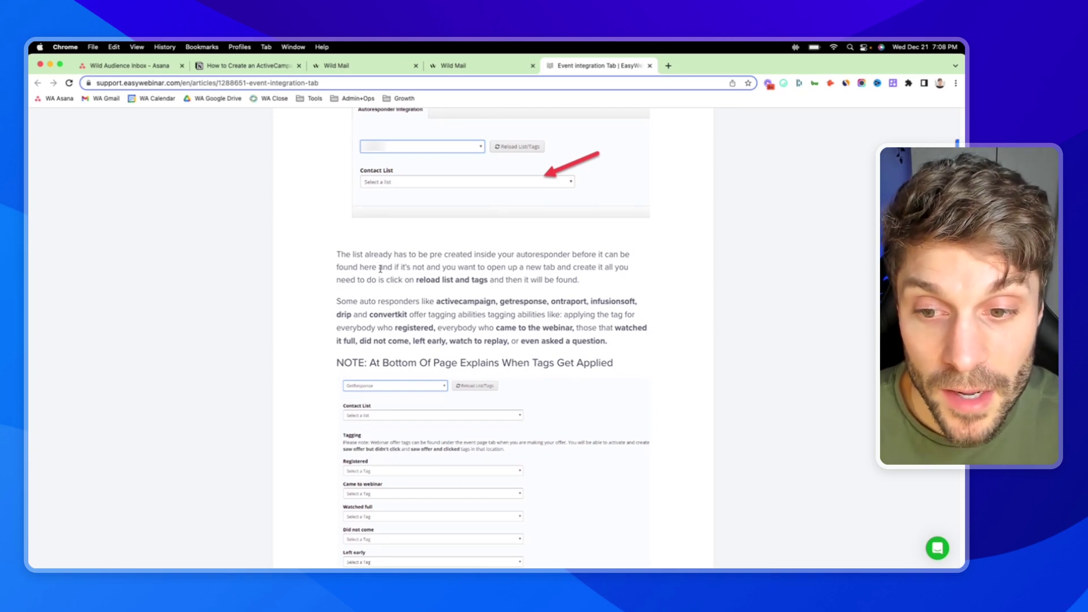
pyautogui.scroll(-2, 533, 278)
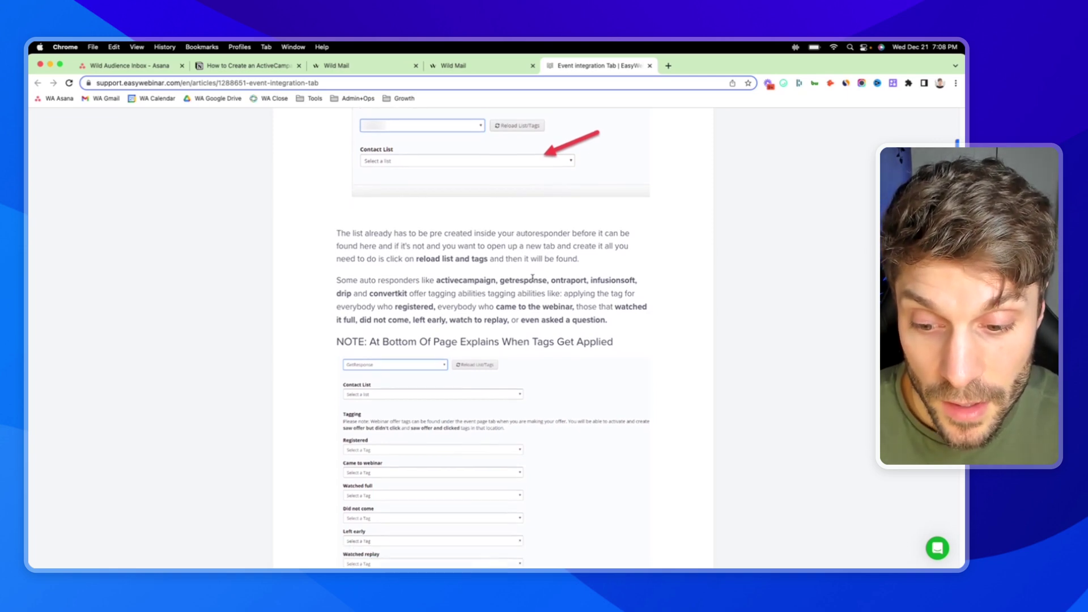
pyautogui.scroll(1, 413, 235)
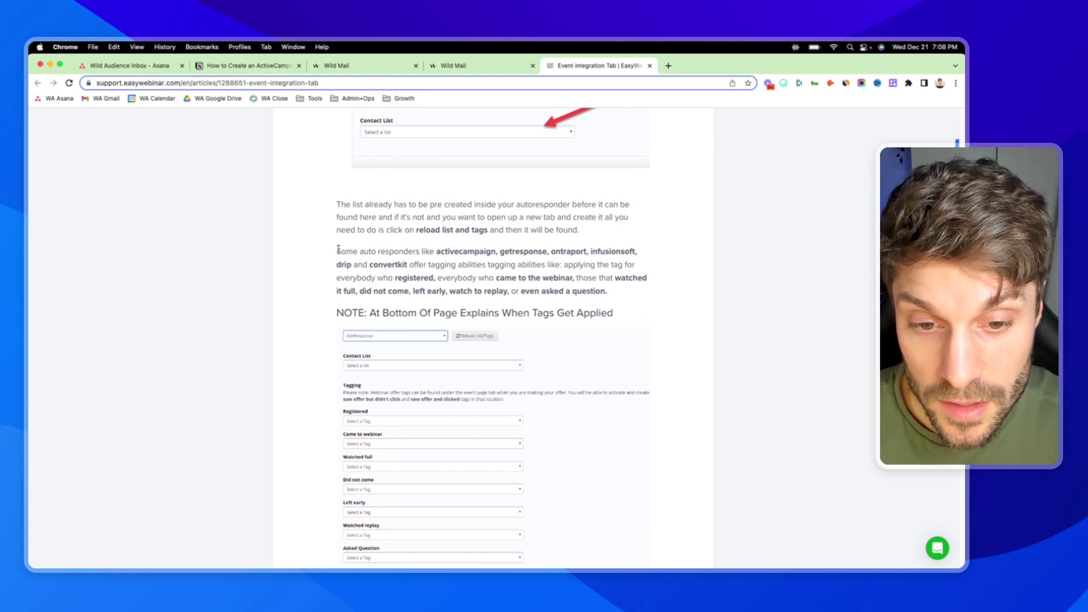
# Highlight the passages on ActiveCampaign tagging for who came, didn't come and left early
pyautogui.moveTo(338, 249); pyautogui.dragTo(493, 247)
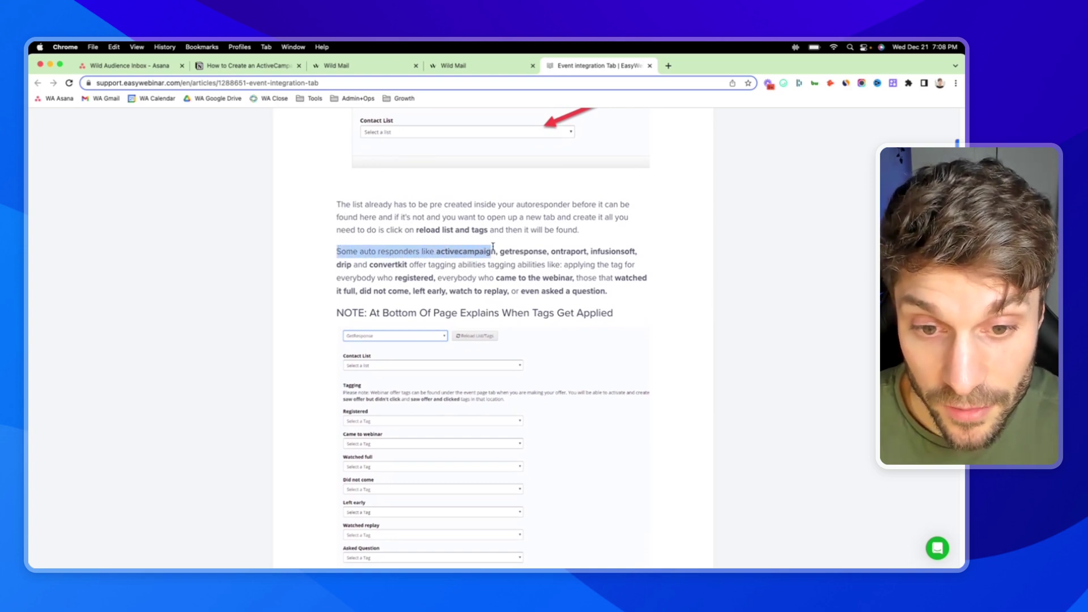
pyautogui.click(493, 249)
pyautogui.doubleClick(479, 251)
pyautogui.moveTo(430, 264); pyautogui.dragTo(522, 265)
pyautogui.scroll(-2, 595, 246)
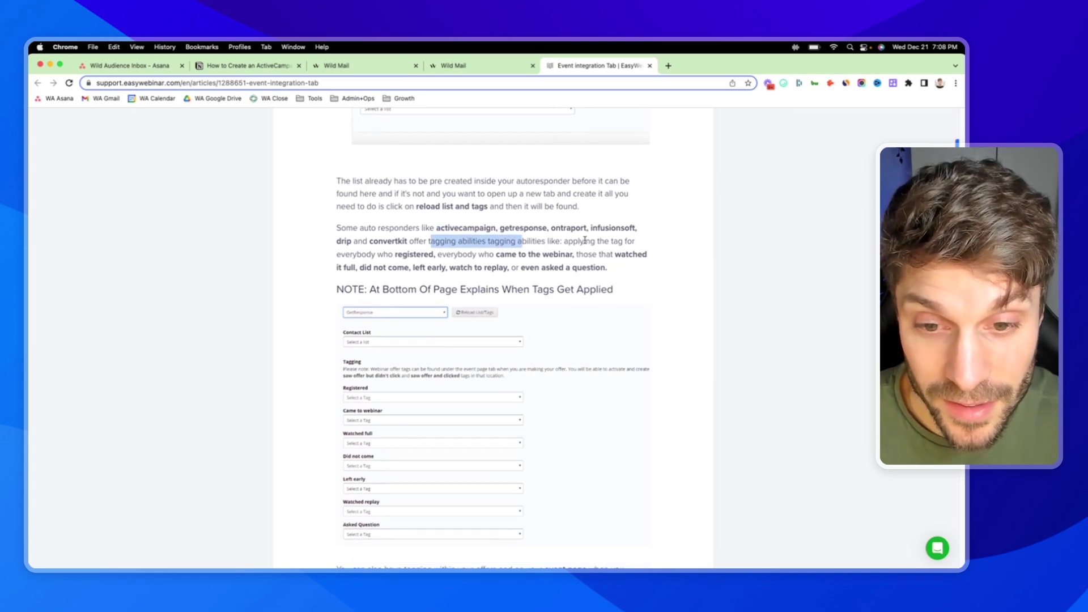
pyautogui.click(585, 240)
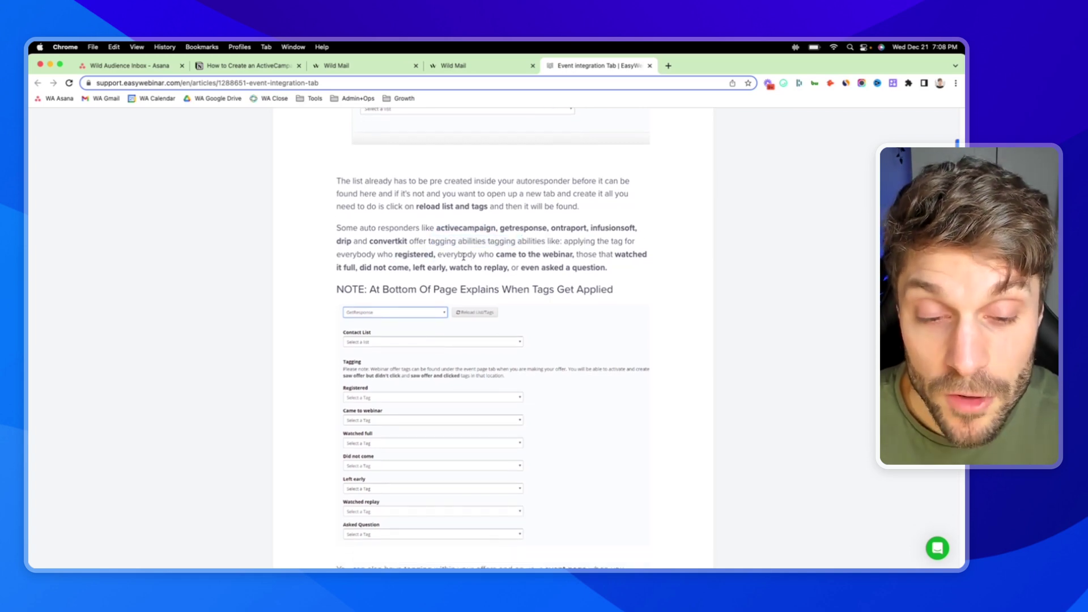
pyautogui.moveTo(464, 256); pyautogui.dragTo(568, 255)
pyautogui.click(580, 255)
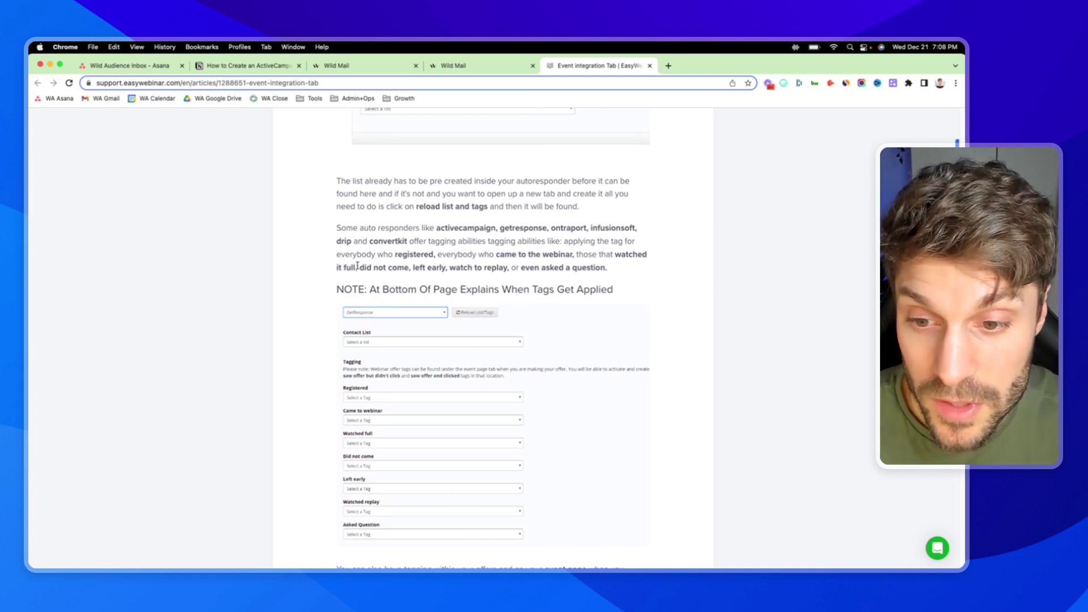
pyautogui.moveTo(358, 265); pyautogui.dragTo(506, 268)
pyautogui.click(532, 266)
pyautogui.scroll(-3, 482, 340)
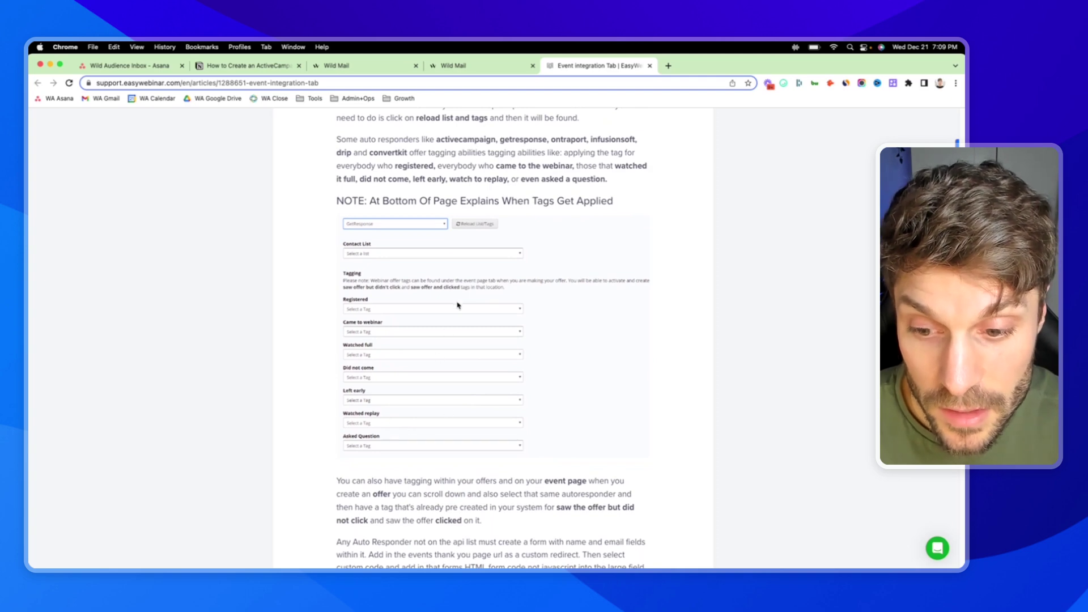
pyautogui.scroll(1, 459, 305)
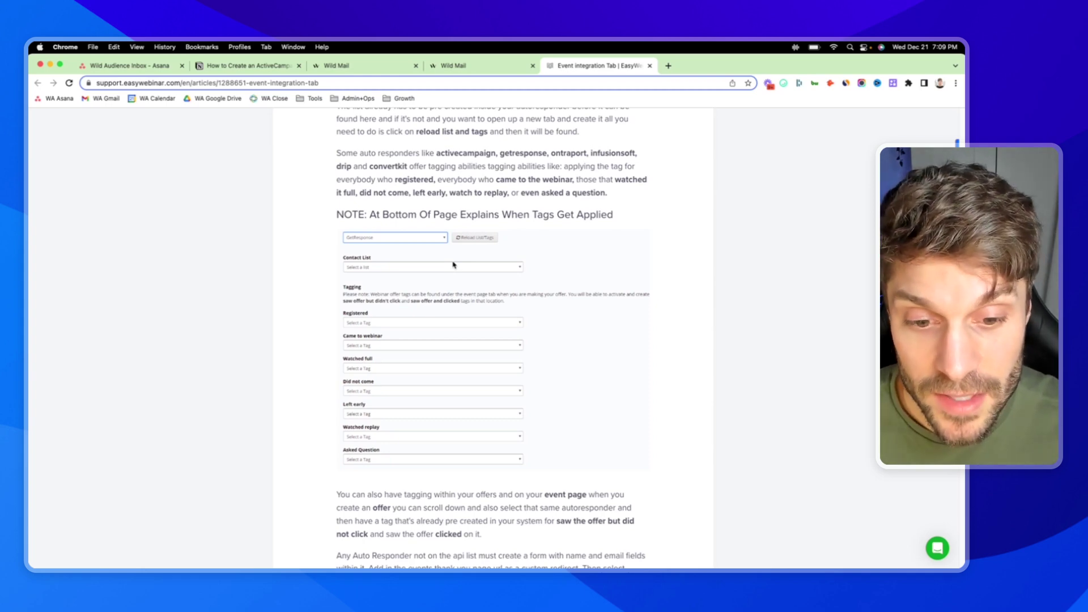
pyautogui.scroll(-7, 469, 336)
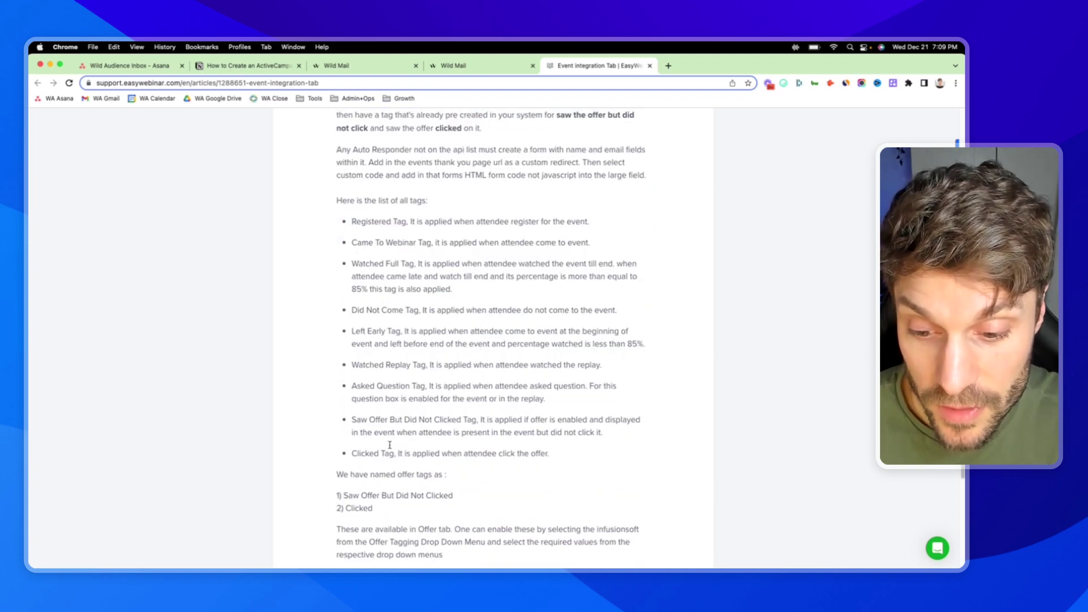
# Highlight the tag names: Registered, Came To Webinar, Watched Full, Left Early, Asked Question, Saw Offer
pyautogui.tripleClick(343, 225)
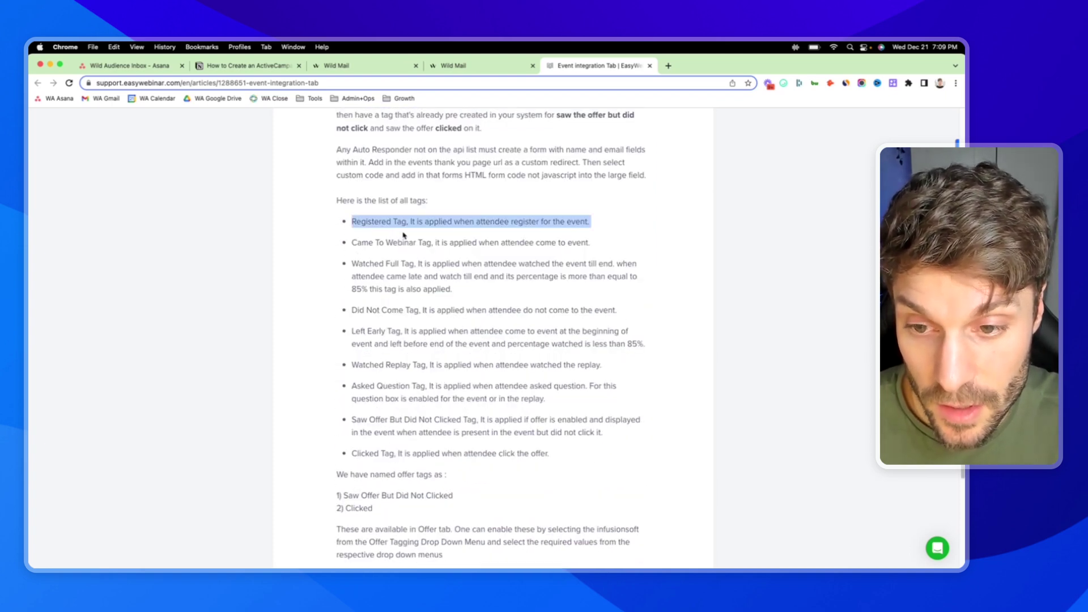
pyautogui.click(386, 253)
pyautogui.moveTo(357, 244); pyautogui.dragTo(413, 264)
pyautogui.click(386, 257)
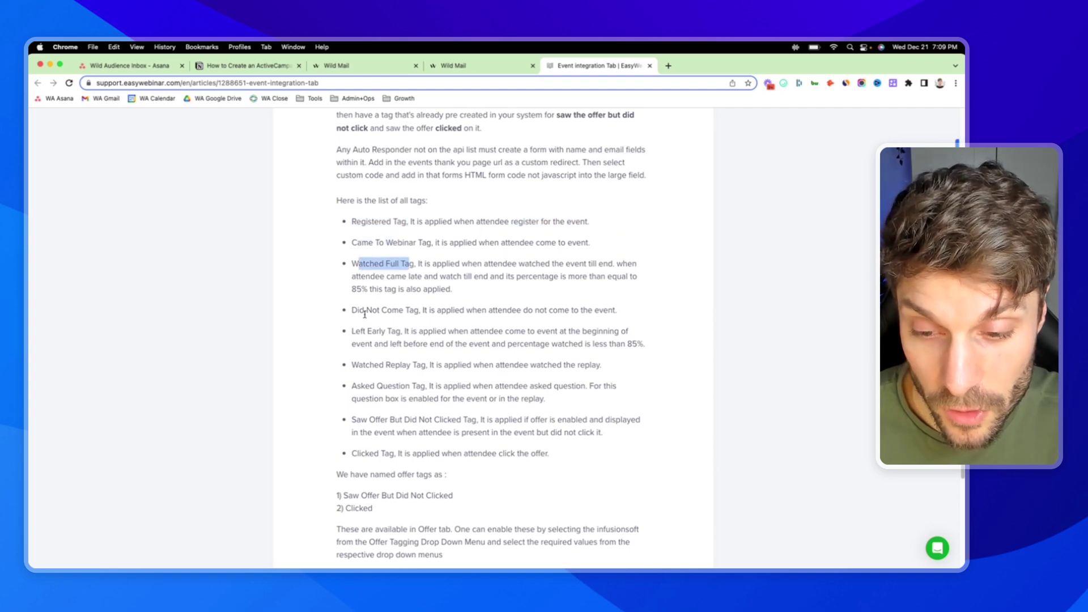
pyautogui.click(365, 314)
pyautogui.moveTo(352, 331); pyautogui.dragTo(396, 333)
pyautogui.moveTo(357, 365); pyautogui.dragTo(390, 388)
pyautogui.moveTo(353, 420); pyautogui.dragTo(476, 420)
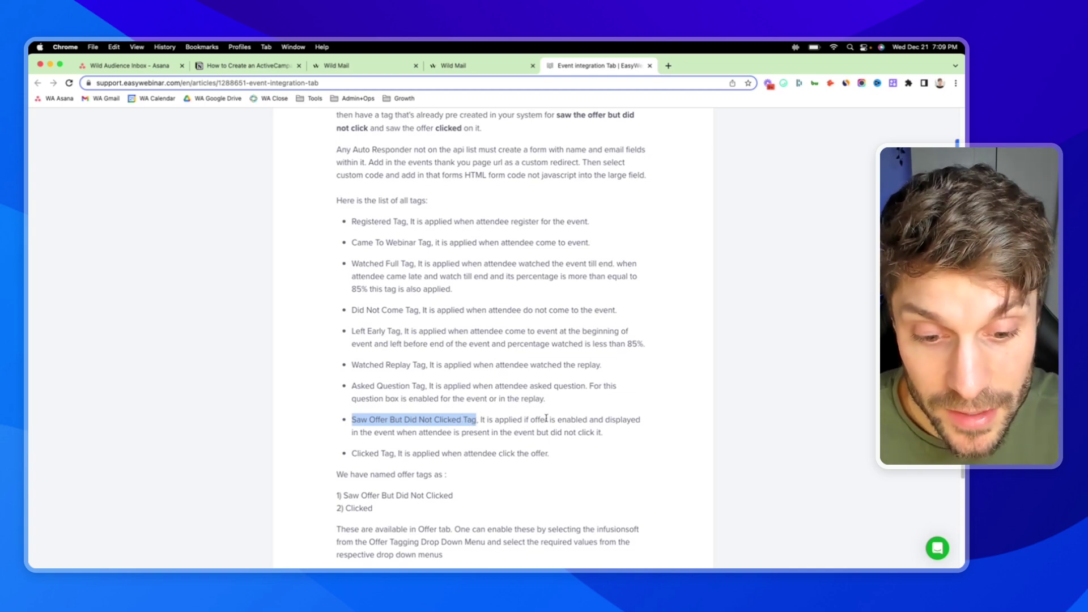
pyautogui.scroll(-2, 504, 402)
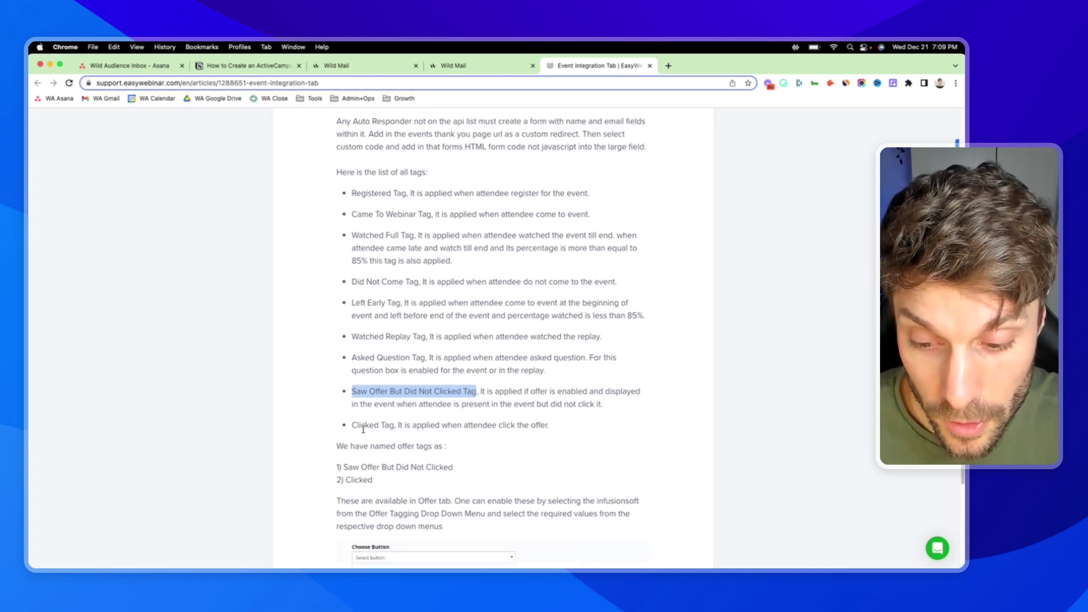
pyautogui.scroll(-4, 420, 407)
pyautogui.scroll(12, 442, 385)
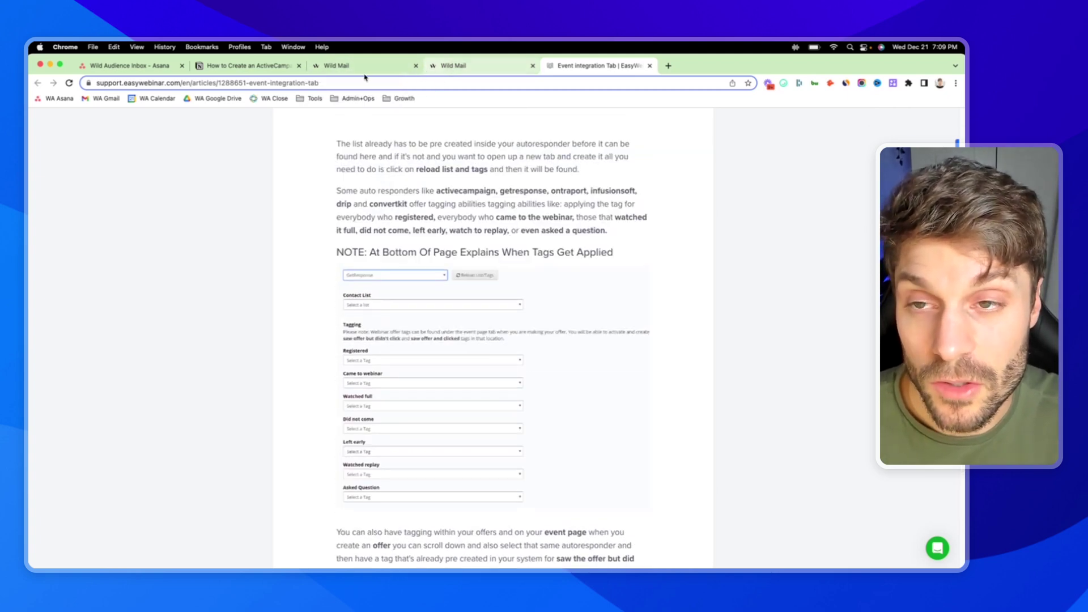
# Back in the ActiveCampaign automation, view the thank-you email step's email choice and cancel without changes
pyautogui.click(372, 69)
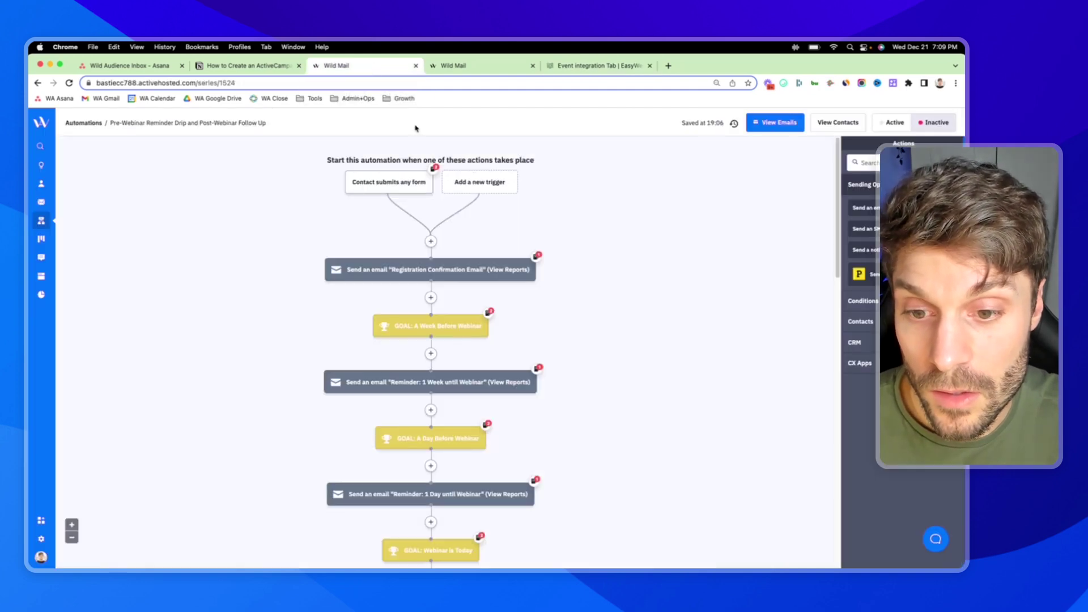
pyautogui.scroll(-10, 460, 318)
pyautogui.scroll(-5, 459, 321)
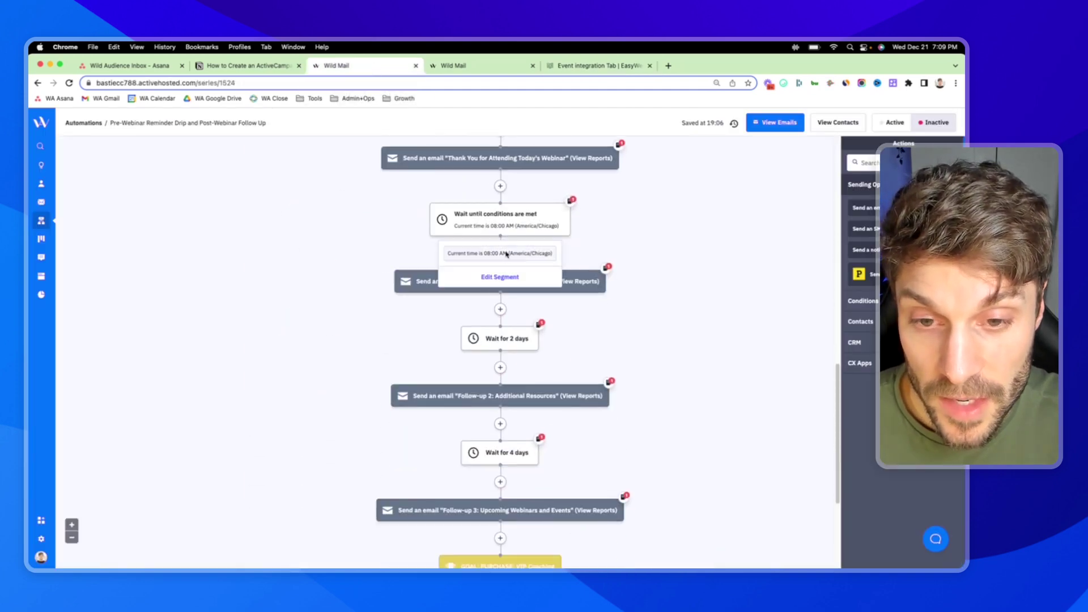
pyautogui.scroll(3, 482, 274)
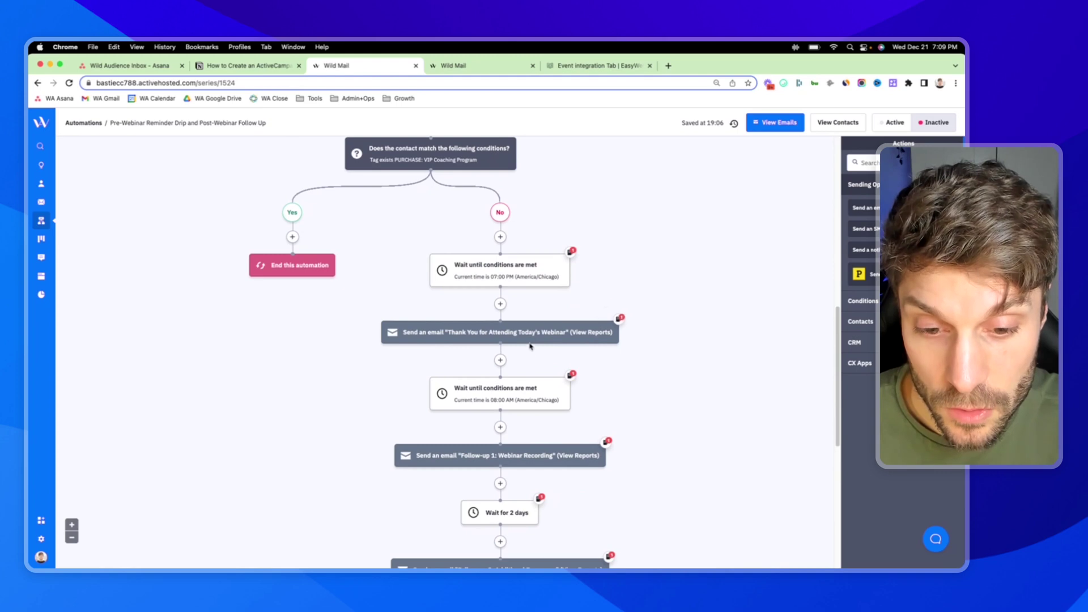
pyautogui.scroll(-1, 497, 293)
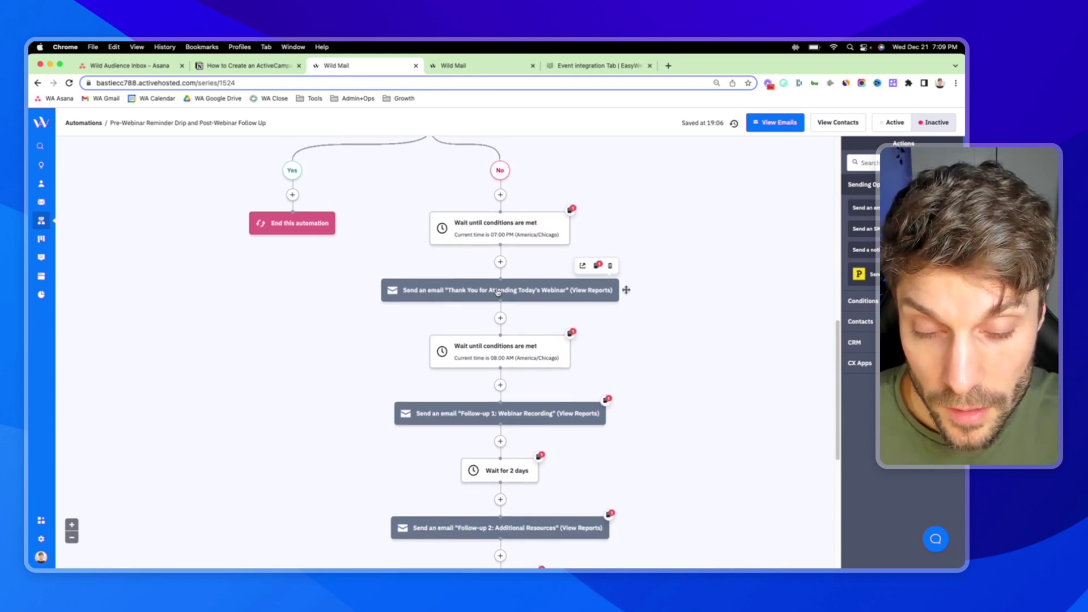
pyautogui.click(497, 291)
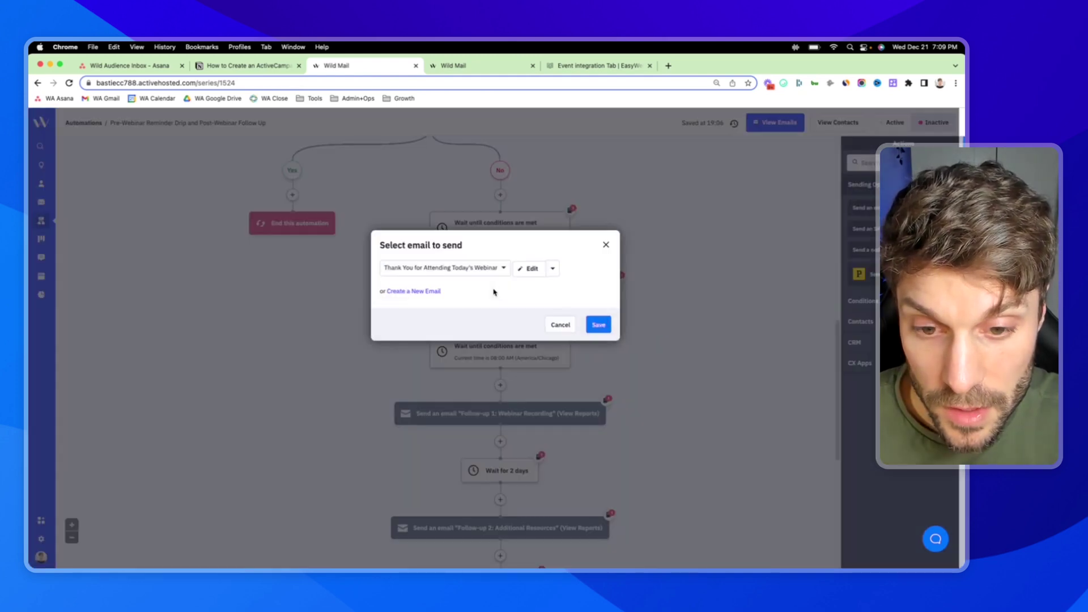
pyautogui.click(560, 325)
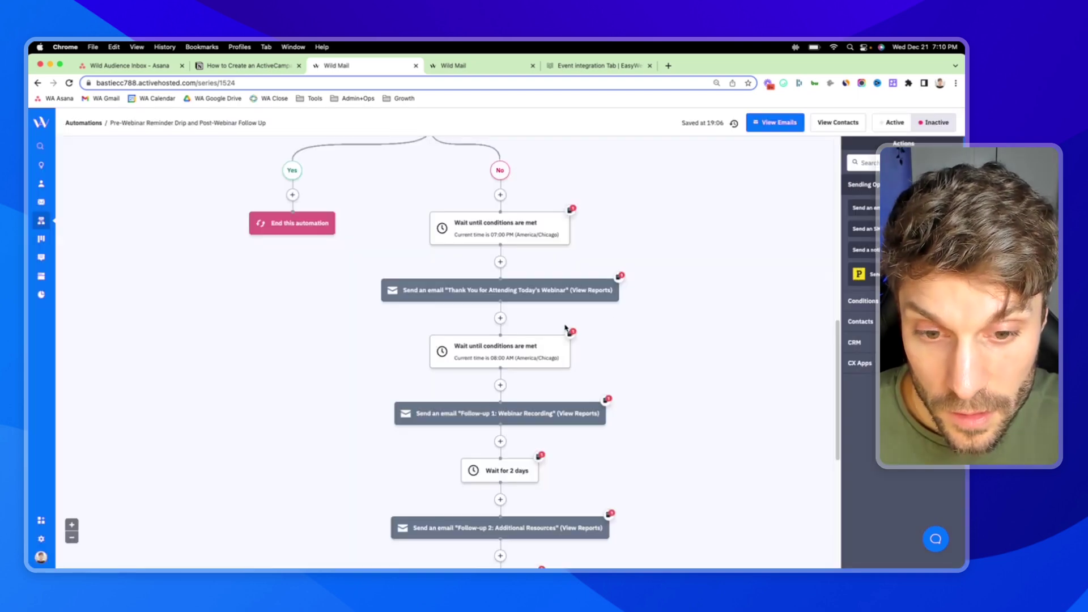
# Try an If/Else Tag condition after the 07:00 PM wait, discard it, and reopen the thank-you step
pyautogui.click(499, 266)
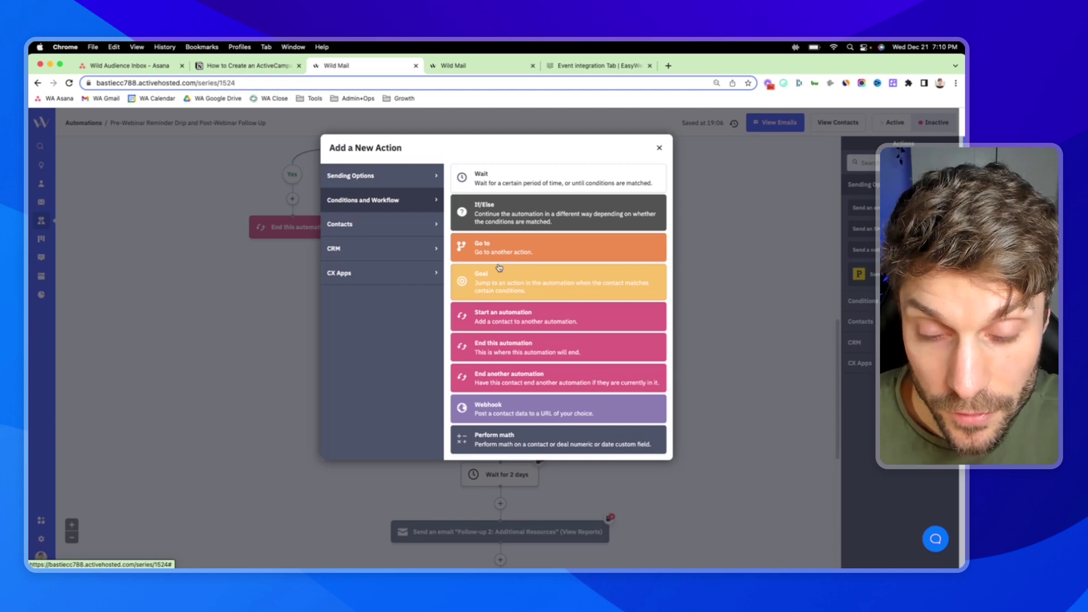
pyautogui.click(504, 213)
pyautogui.click(397, 312)
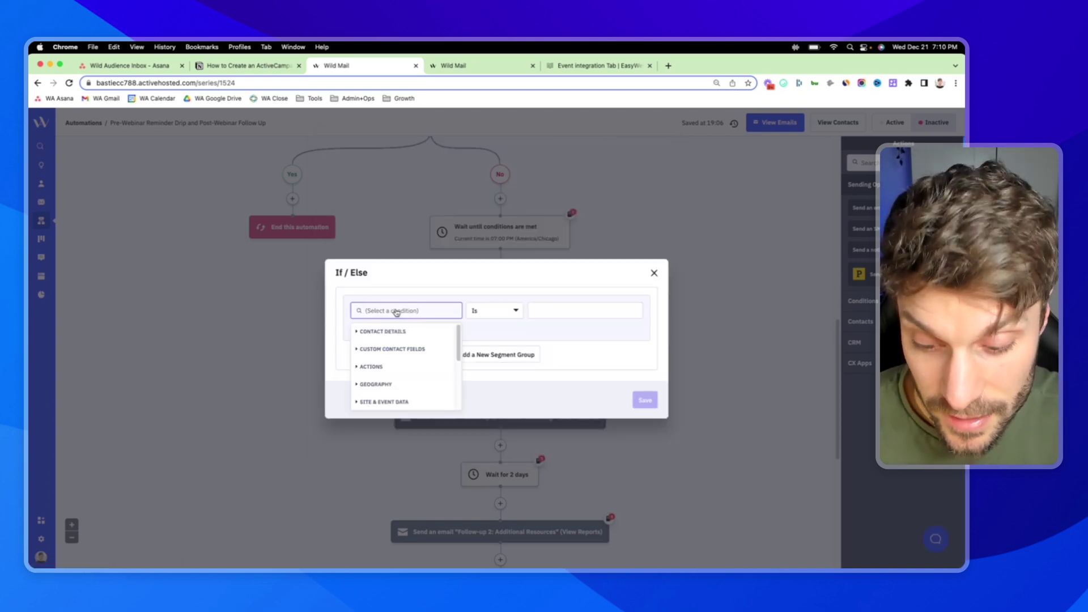
pyautogui.write('tag')
pyautogui.click(397, 333)
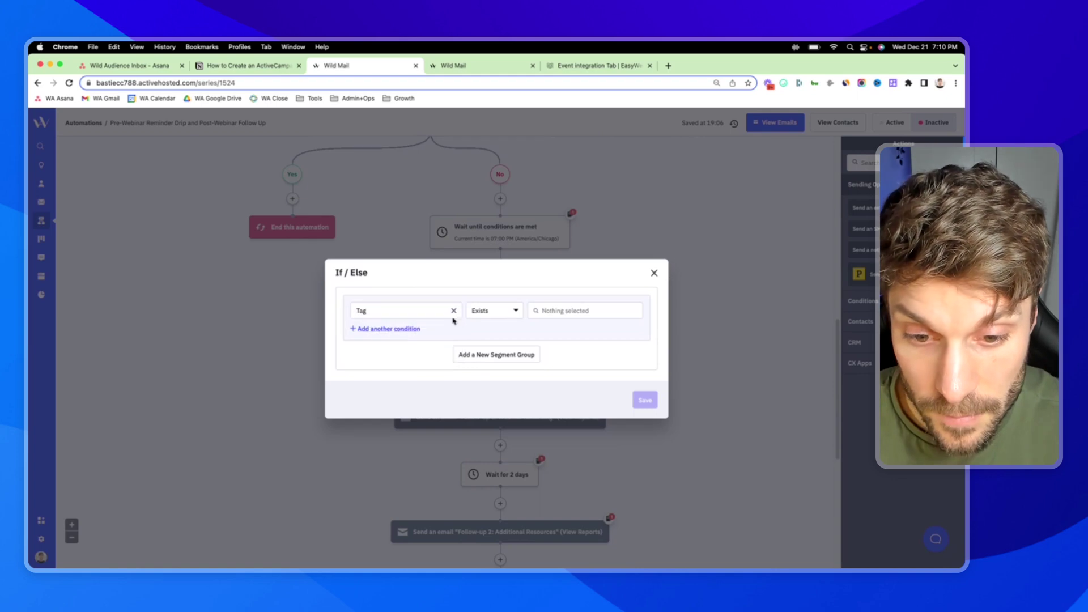
pyautogui.click(575, 312)
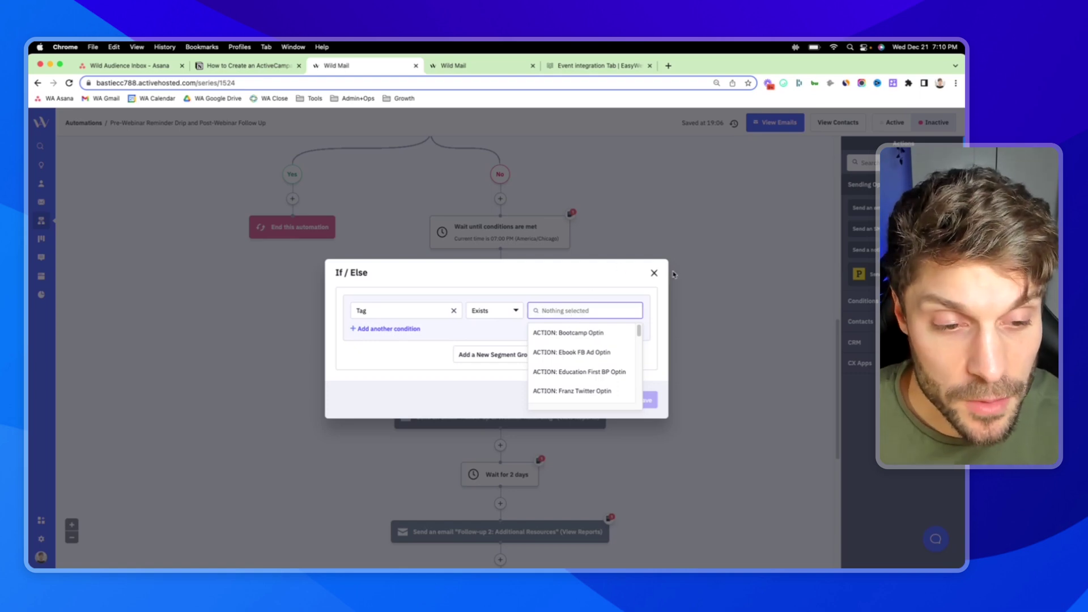
pyautogui.click(654, 273)
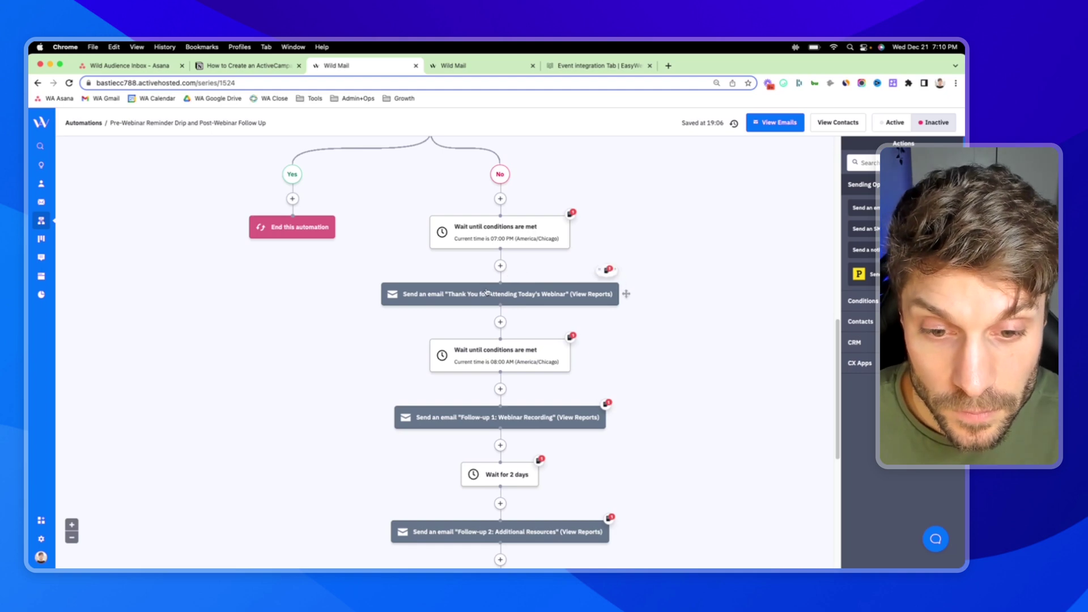
pyautogui.click(508, 295)
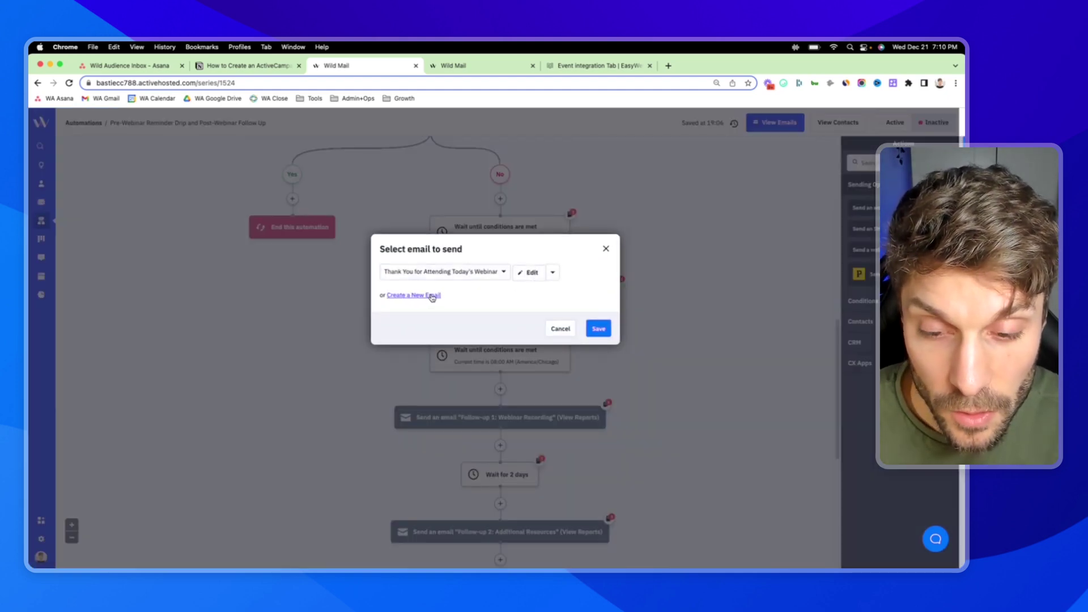
# Edit the thank-you email and duplicate its thank-you text block
pyautogui.click(525, 274)
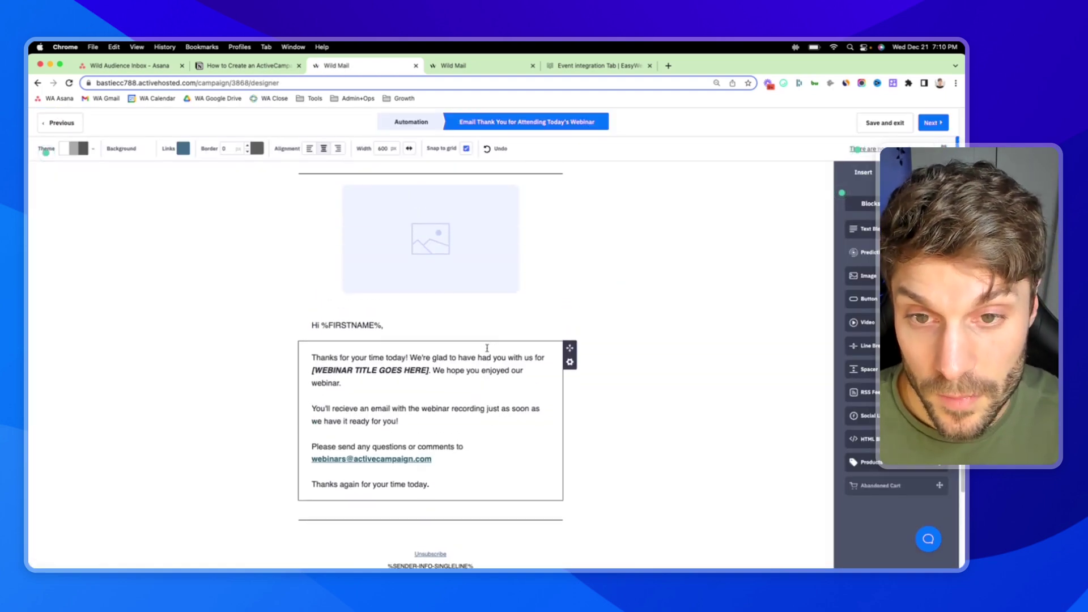
pyautogui.scroll(-2, 561, 357)
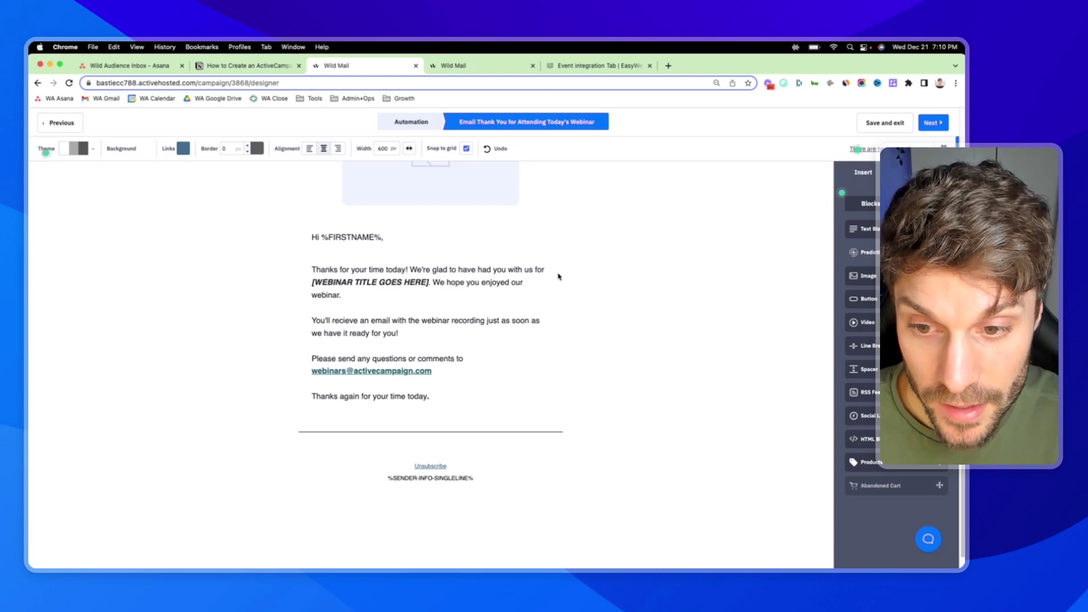
pyautogui.click(569, 274)
pyautogui.click(533, 290)
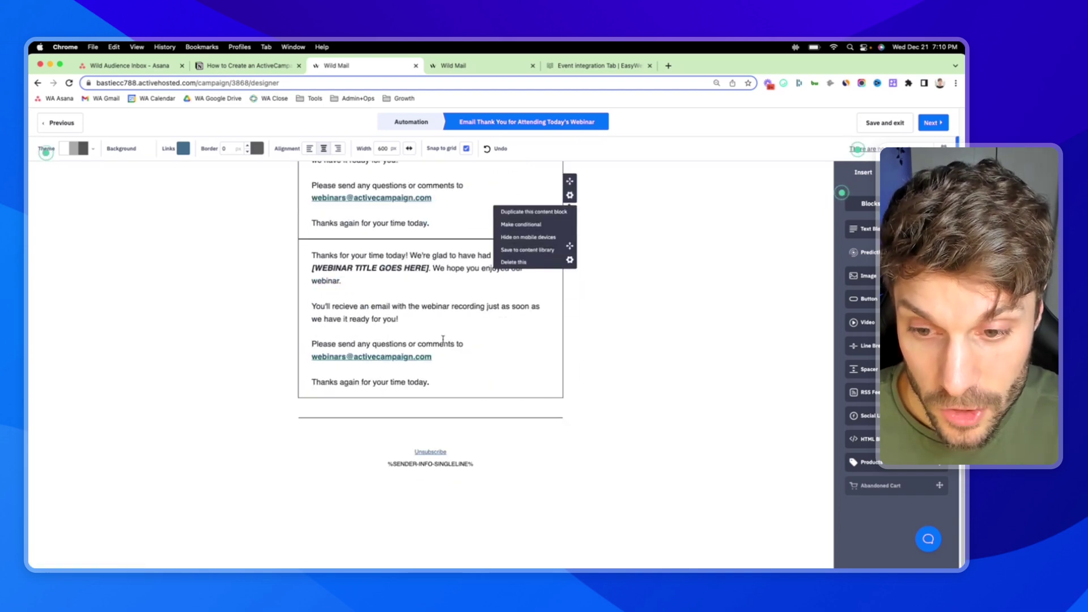
pyautogui.click(475, 305)
# Make the duplicated block conditional on Tag Exists 'WEBINAR: Attended'
pyautogui.click(570, 277)
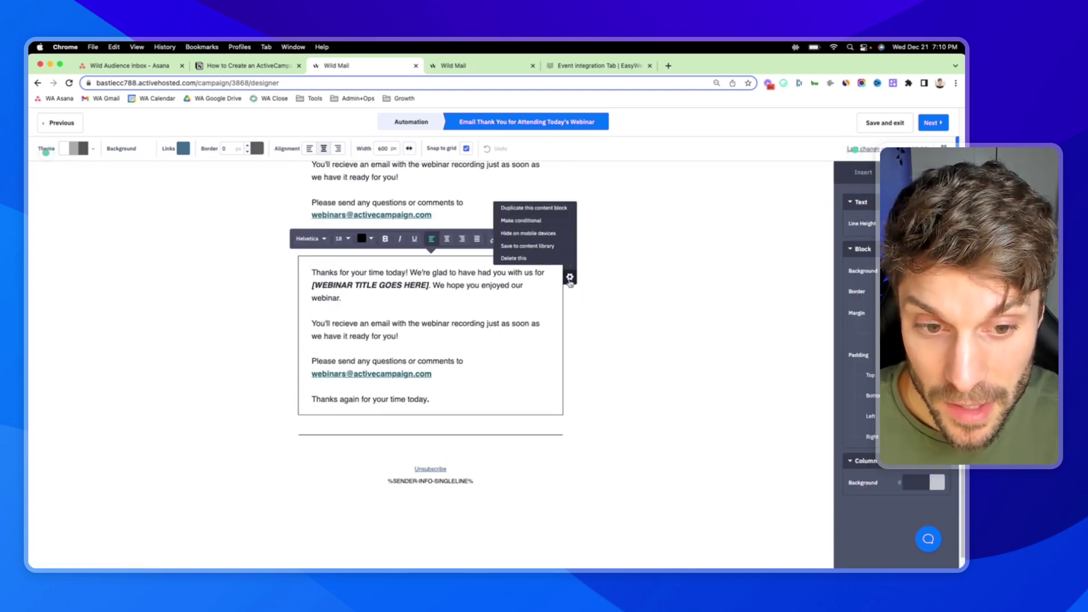
pyautogui.click(539, 223)
pyautogui.click(399, 185)
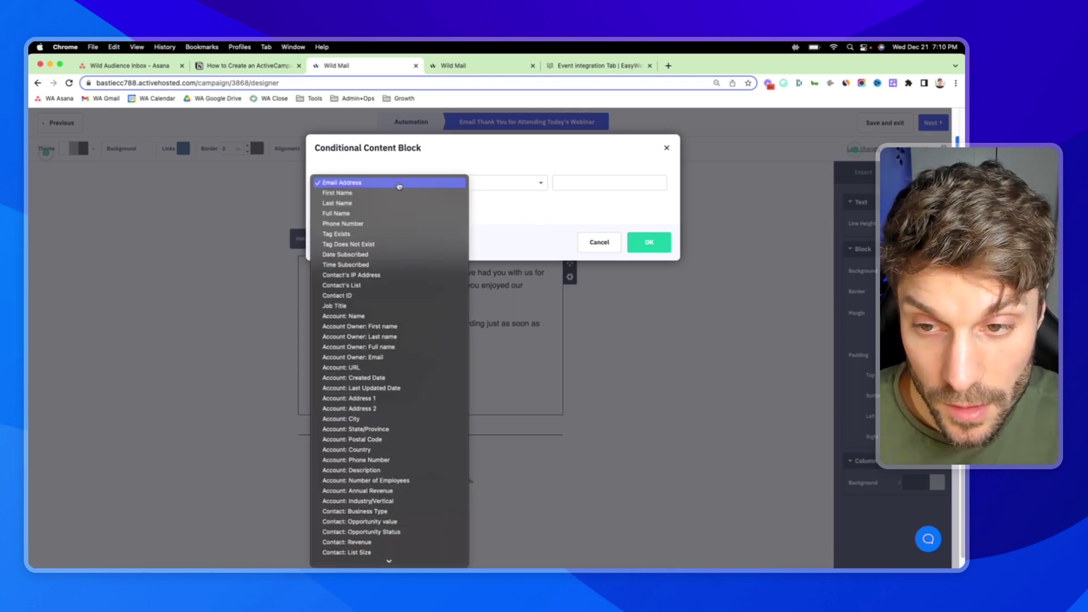
pyautogui.press('t')
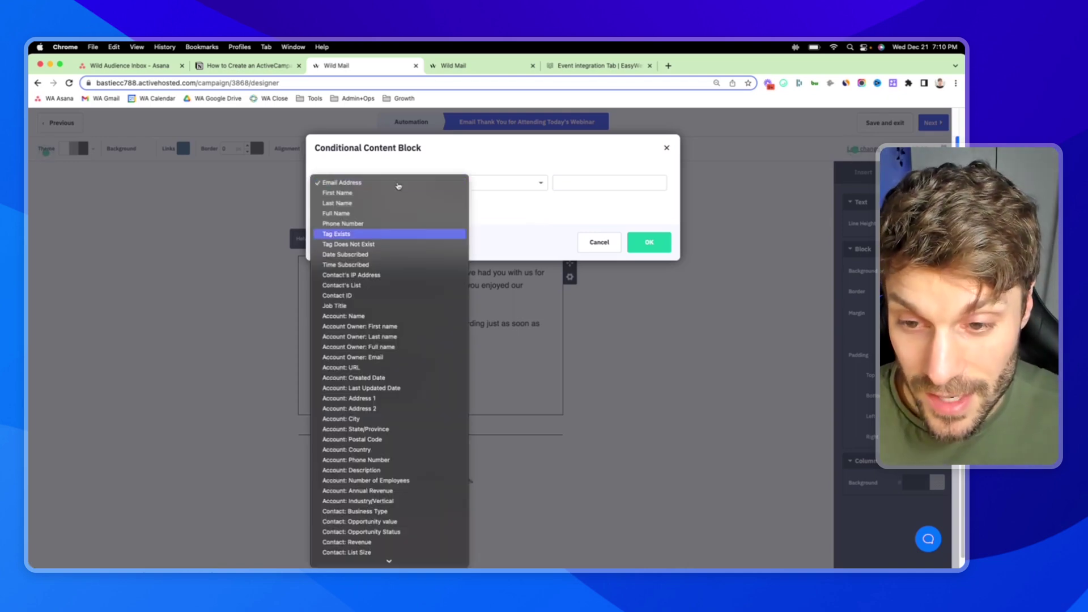
pyautogui.click(460, 233)
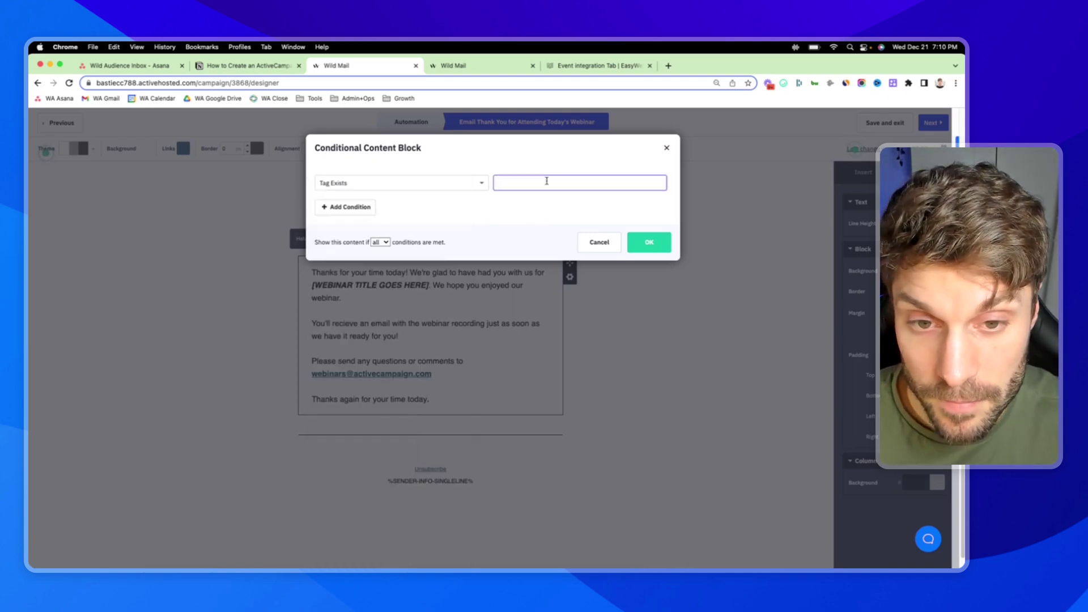
pyautogui.write('WEB')
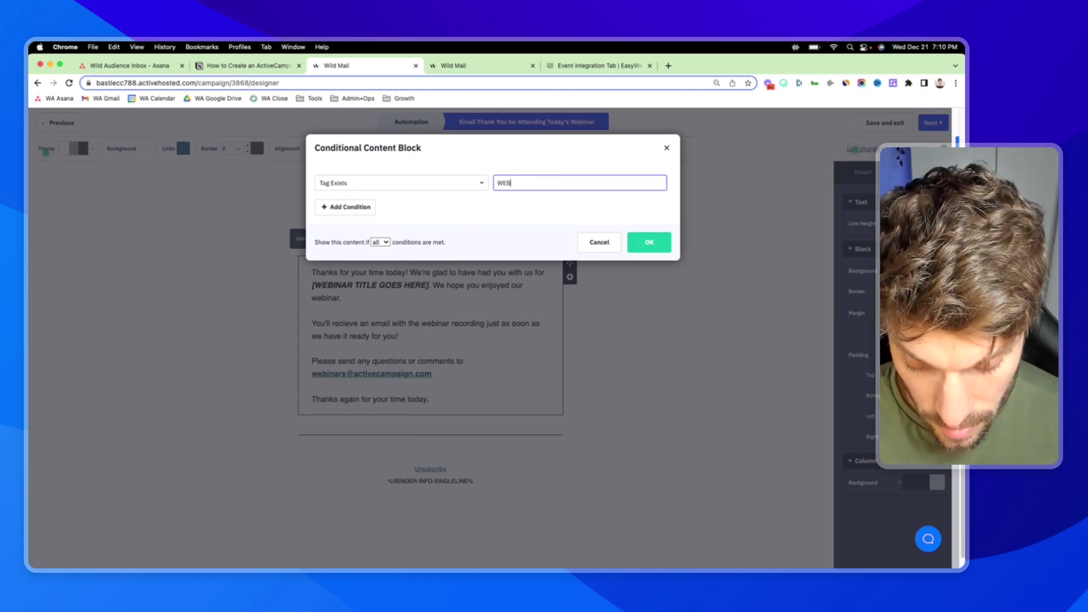
pyautogui.write('INAR: Attended')
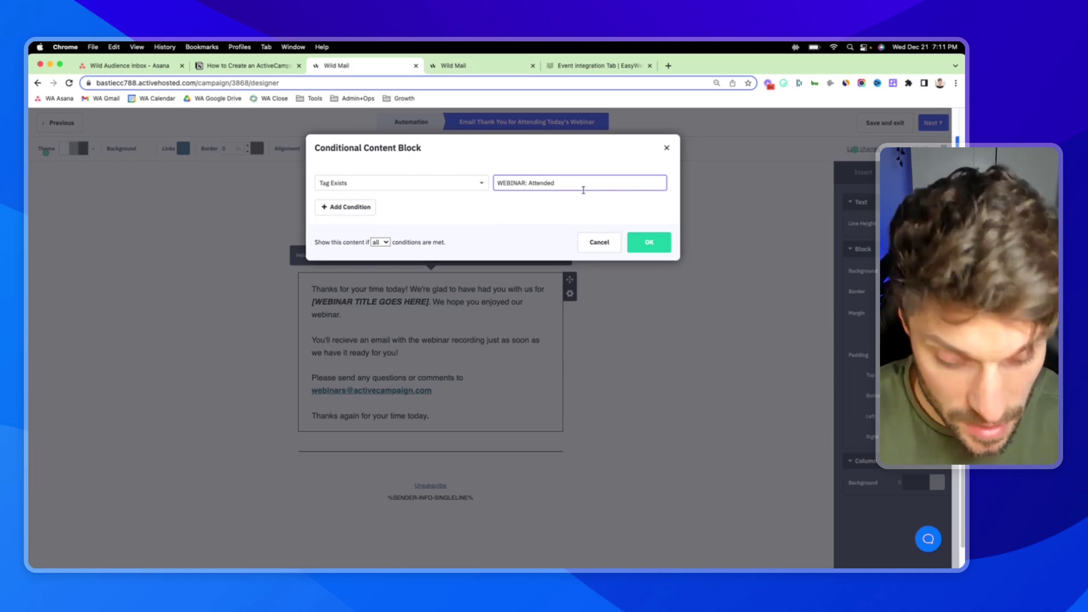
pyautogui.click(650, 243)
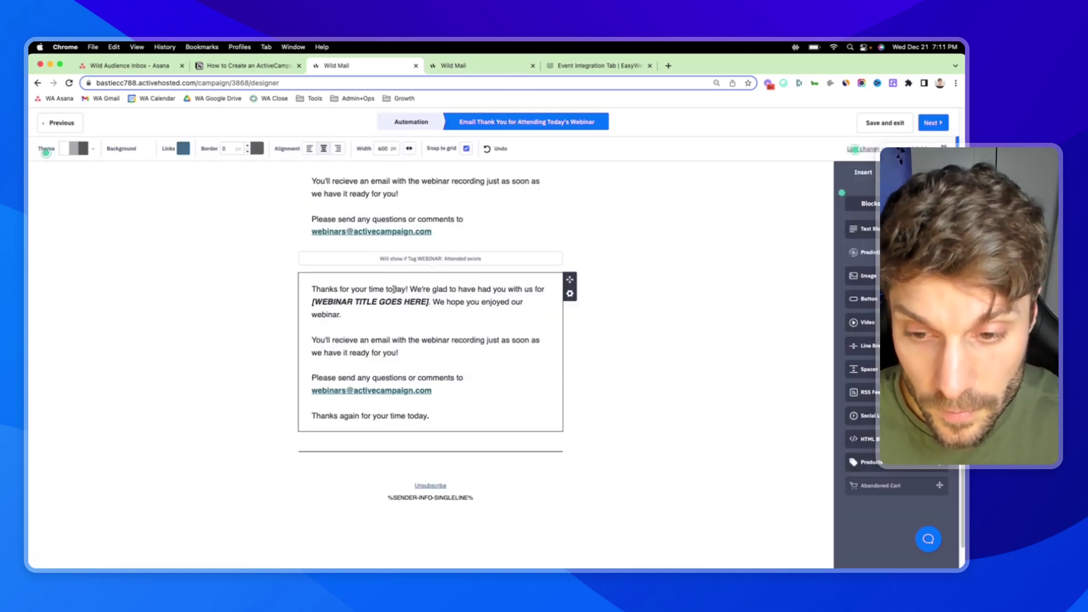
pyautogui.scroll(1, 456, 327)
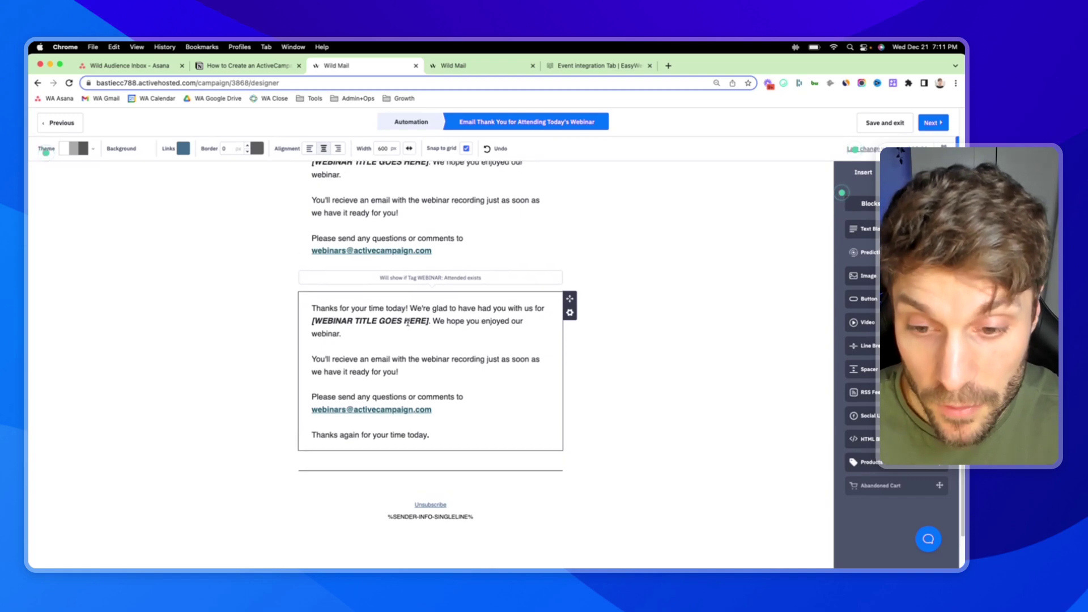
pyautogui.scroll(1, 457, 326)
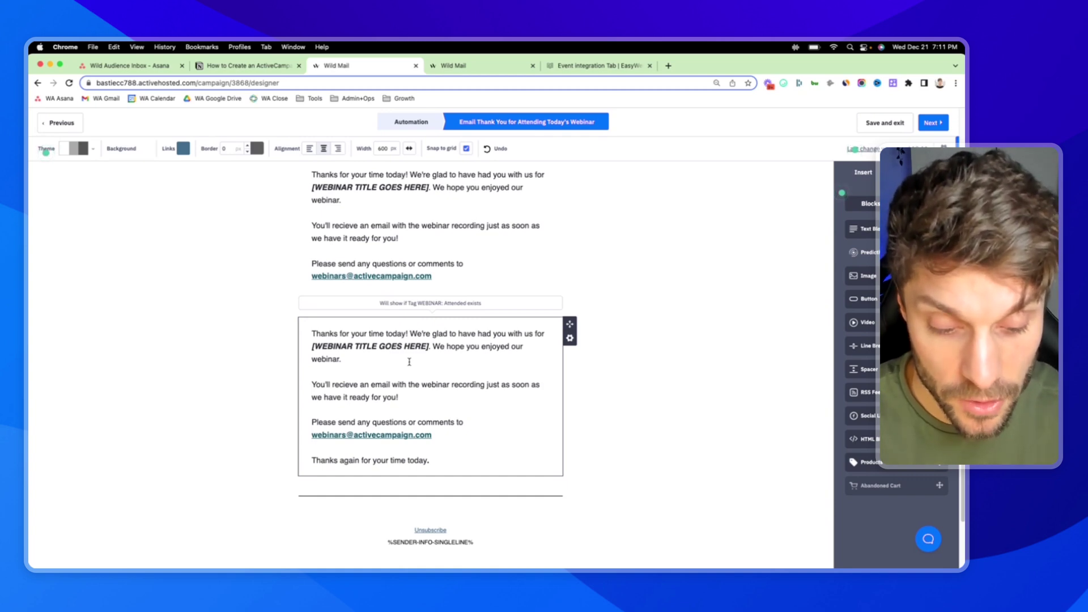
# Undo the last change, then make the original block conditional on Tag Exists 'WEBINAR: Left Early'
pyautogui.press('super+z')
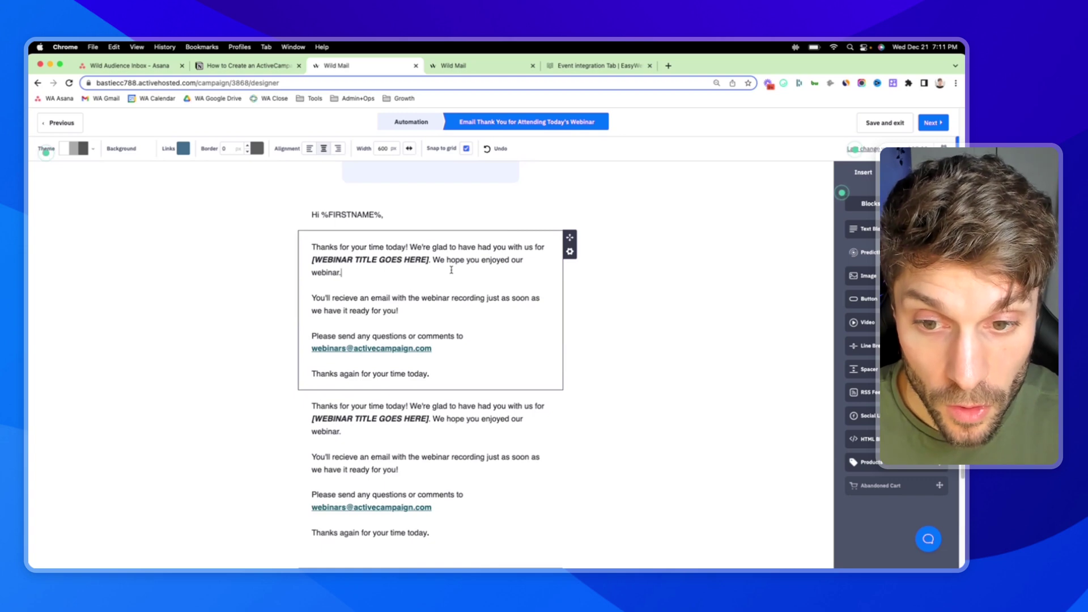
pyautogui.click(548, 250)
pyautogui.click(570, 251)
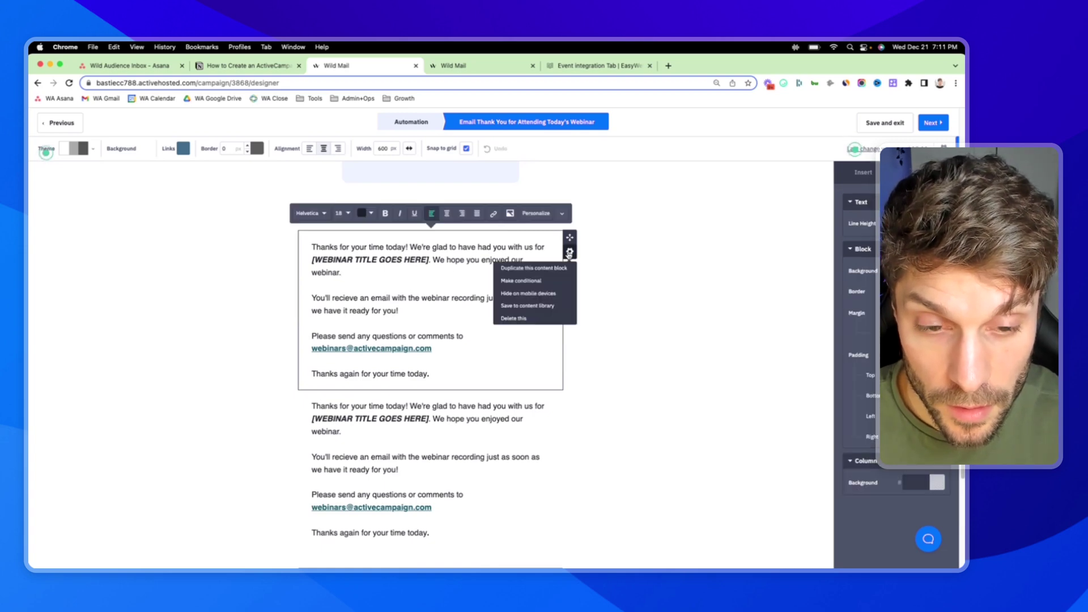
pyautogui.click(533, 281)
pyautogui.click(396, 183)
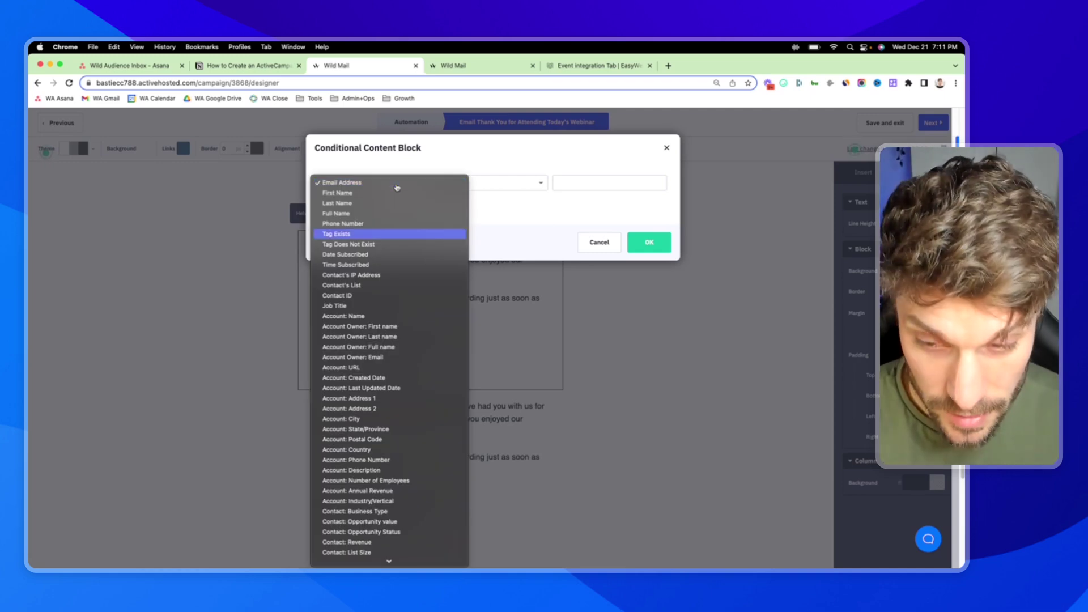
pyautogui.click(357, 234)
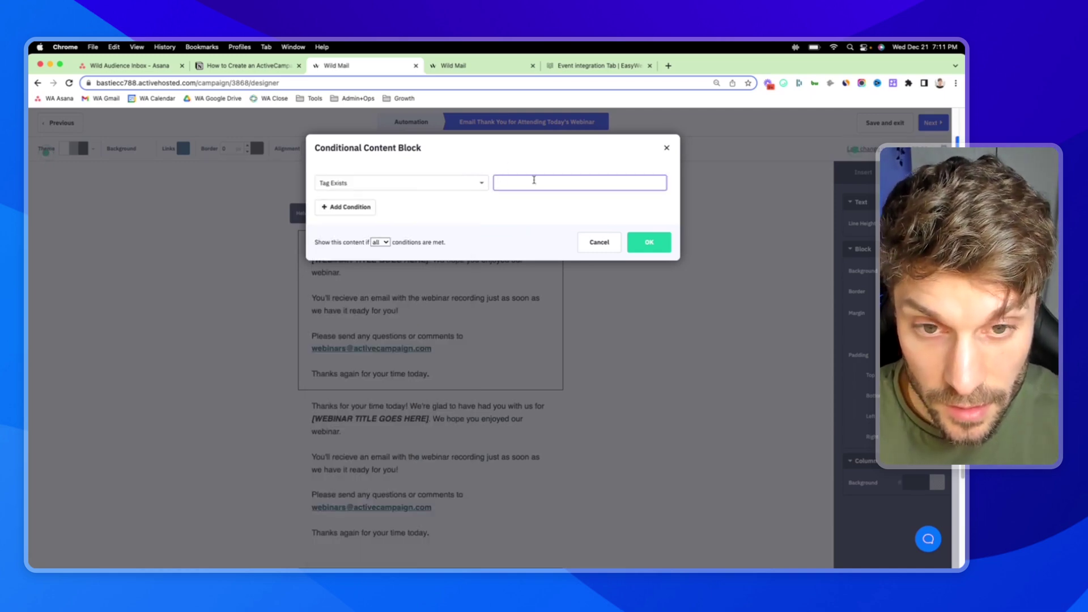
pyautogui.write('WEB')
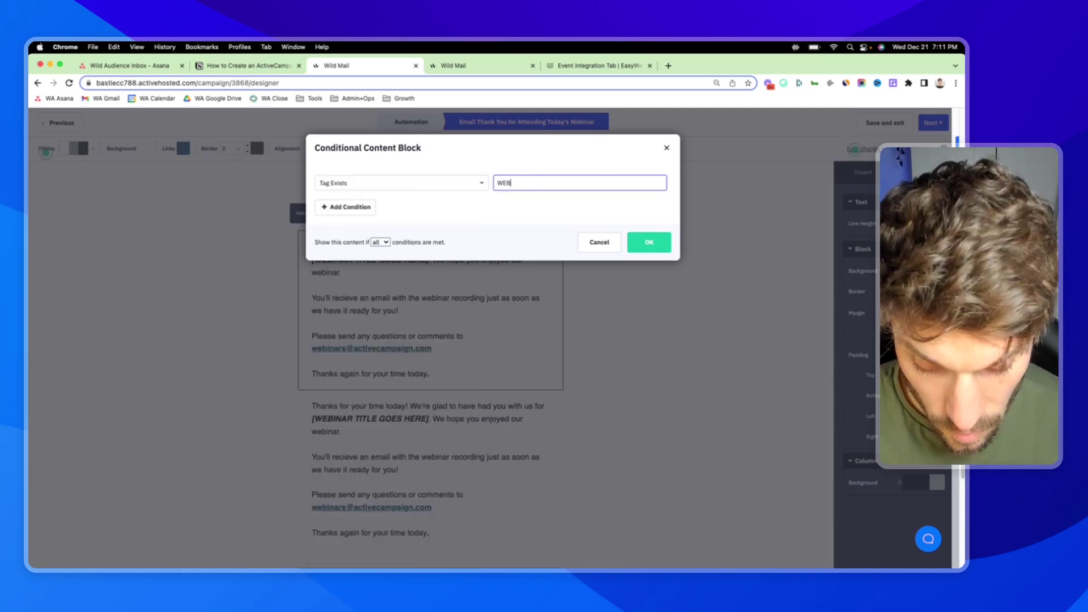
pyautogui.write('INAR: Left Early')
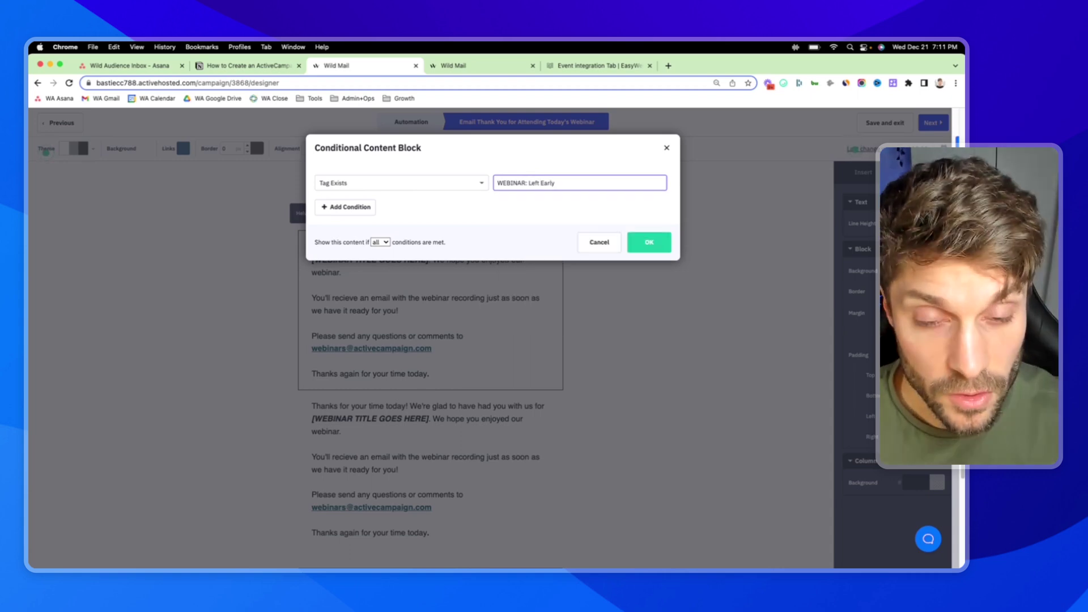
pyautogui.click(651, 244)
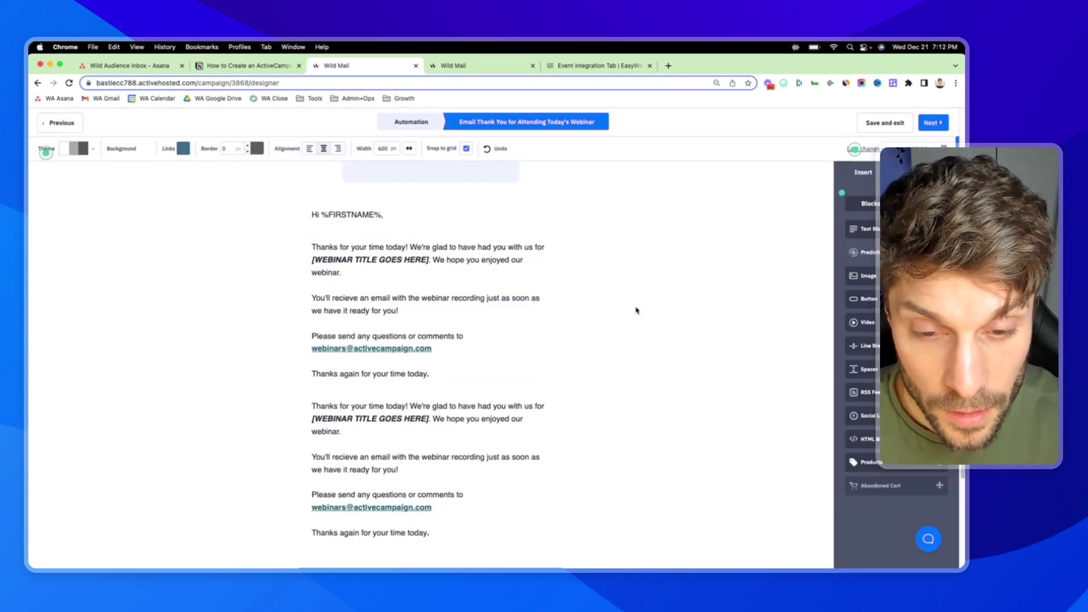
pyautogui.click(440, 288)
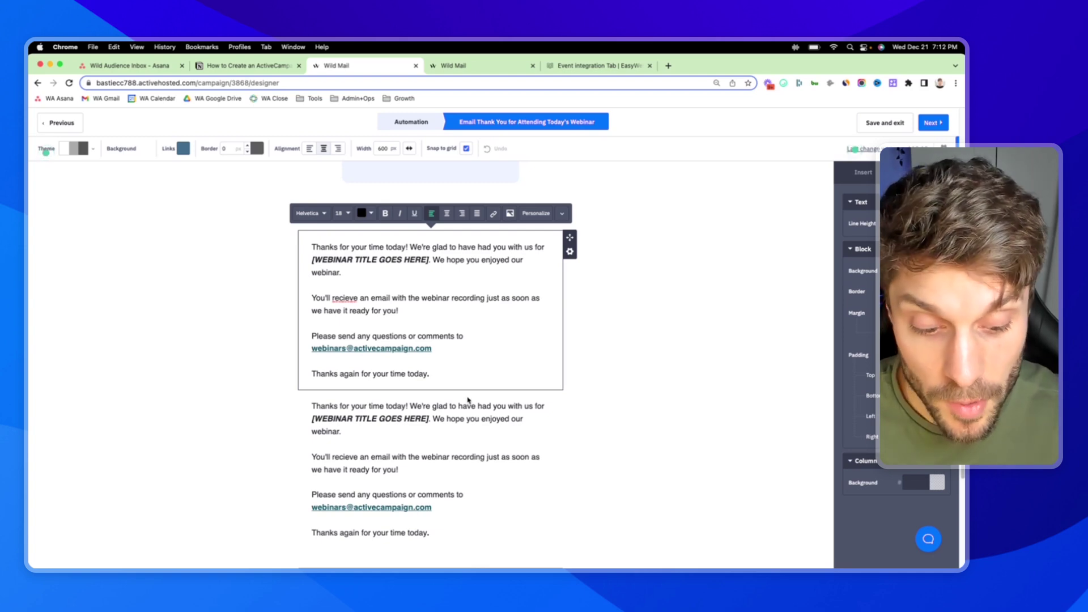
# Scroll through the email checking the Attended and Left Early blocks, then return to the EasyWebinar article
pyautogui.scroll(-1, 469, 396)
pyautogui.scroll(3, 478, 426)
pyautogui.scroll(-1, 478, 426)
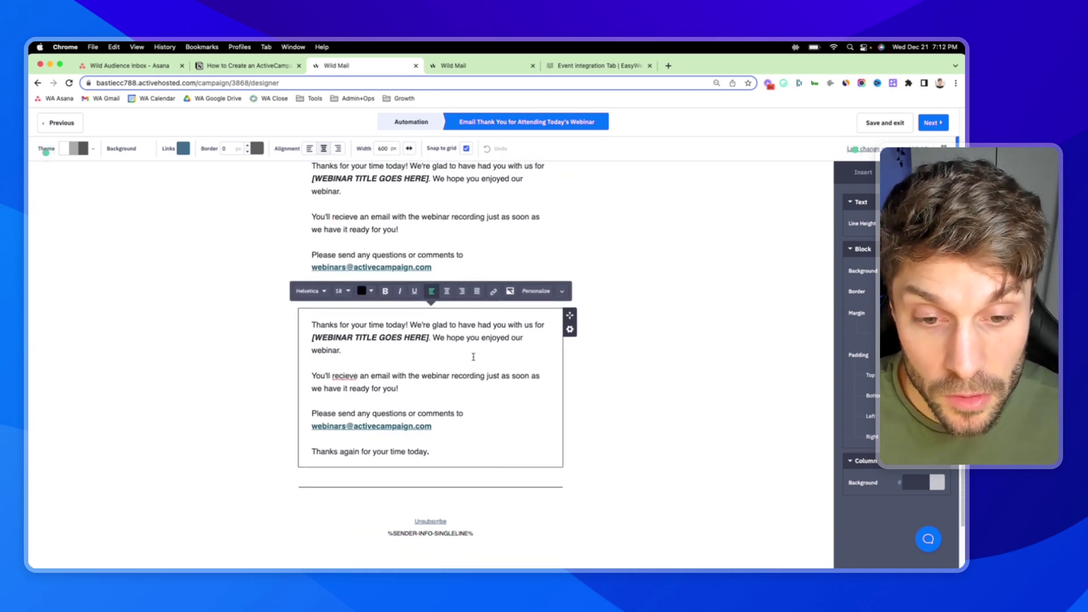
pyautogui.scroll(1, 483, 267)
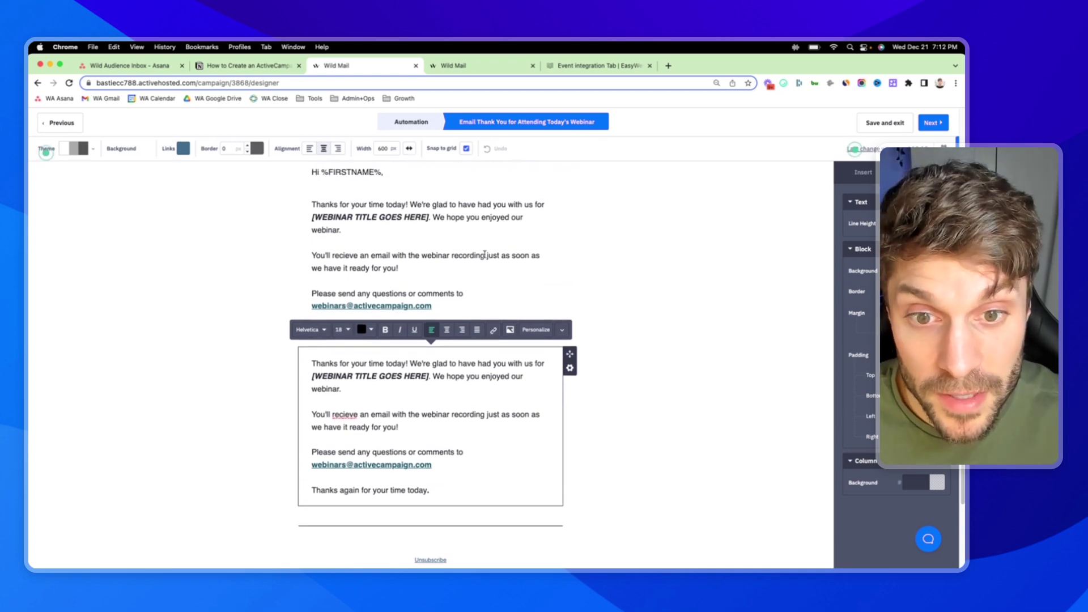
pyautogui.click(472, 244)
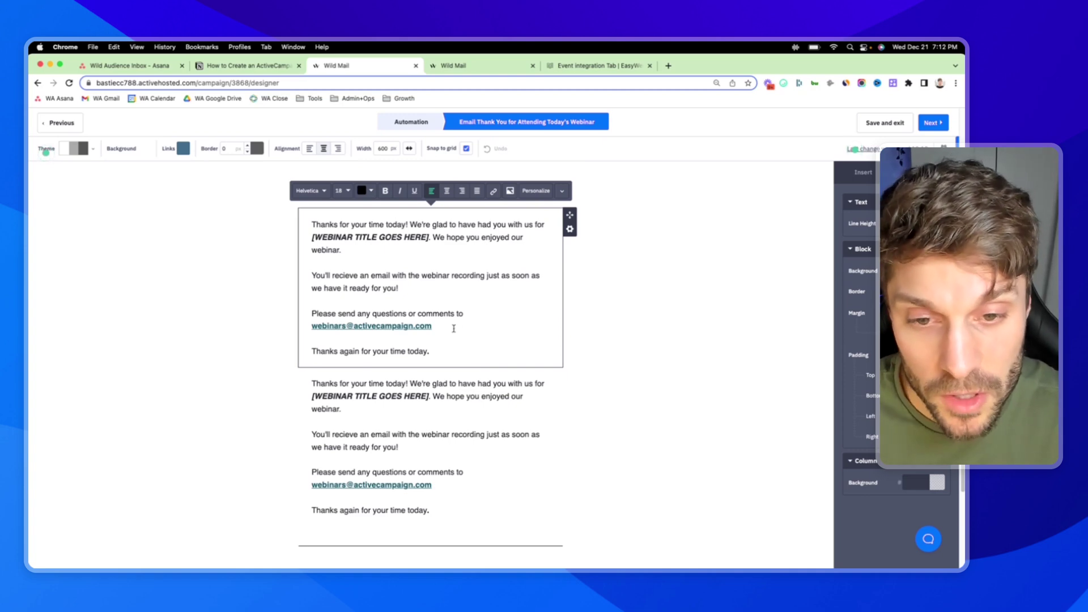
pyautogui.scroll(-1, 468, 322)
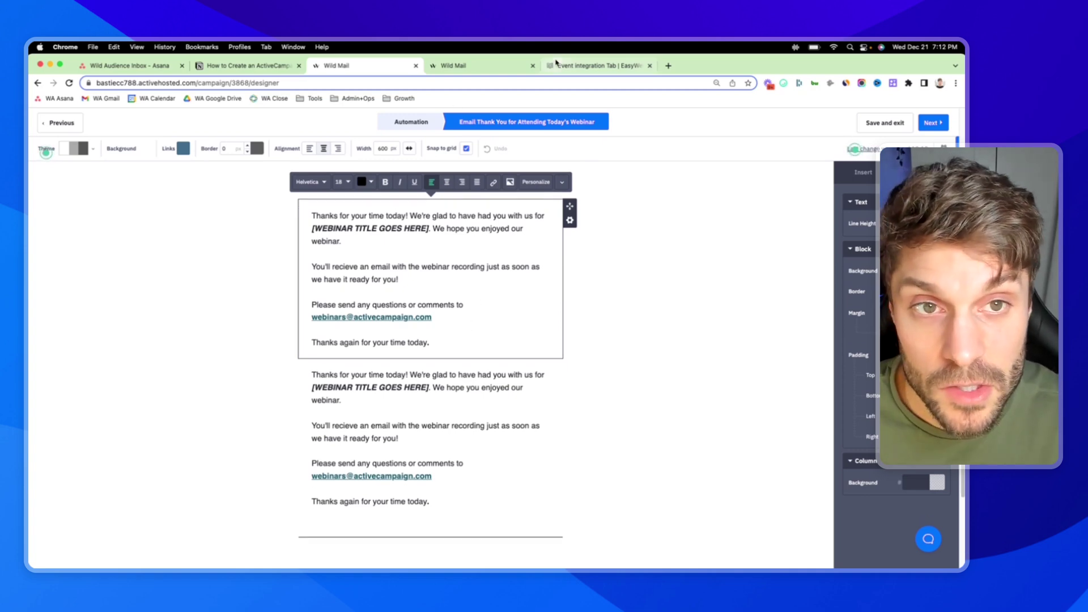
pyautogui.click(595, 66)
# In the Notion notes, highlight the 'Why do you need a webinar automation?' heading and its bullets
pyautogui.scroll(8, 376, 225)
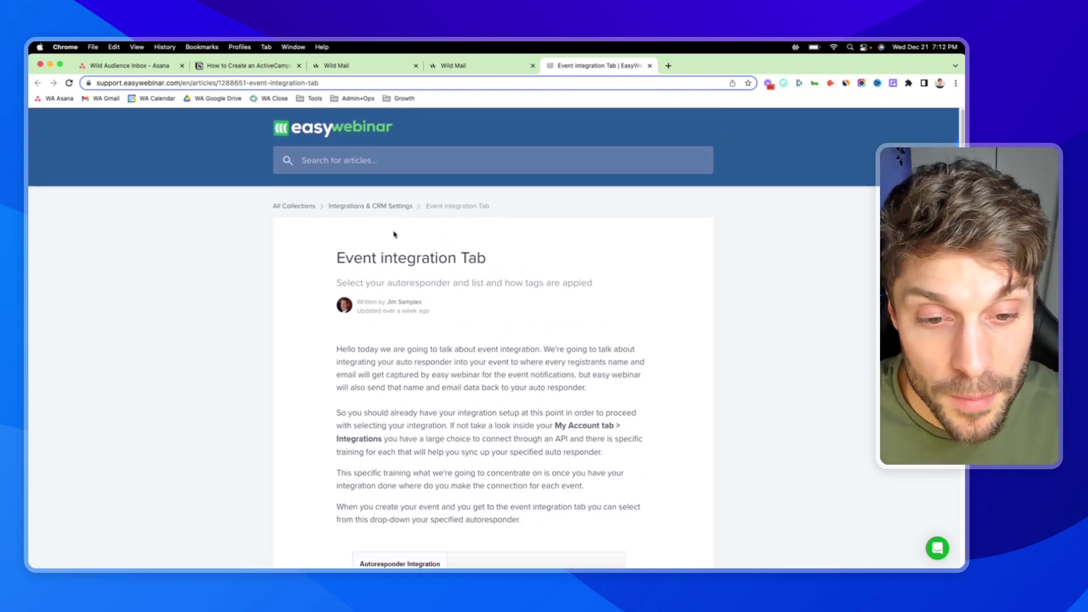
pyautogui.click(276, 68)
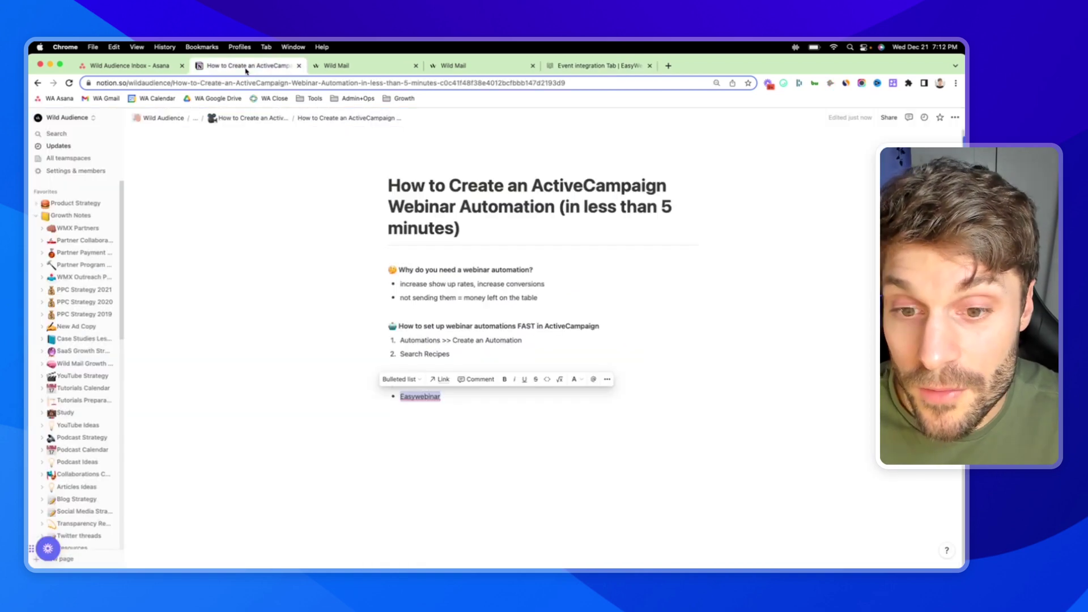
pyautogui.click(461, 230)
pyautogui.moveTo(548, 300); pyautogui.dragTo(405, 279)
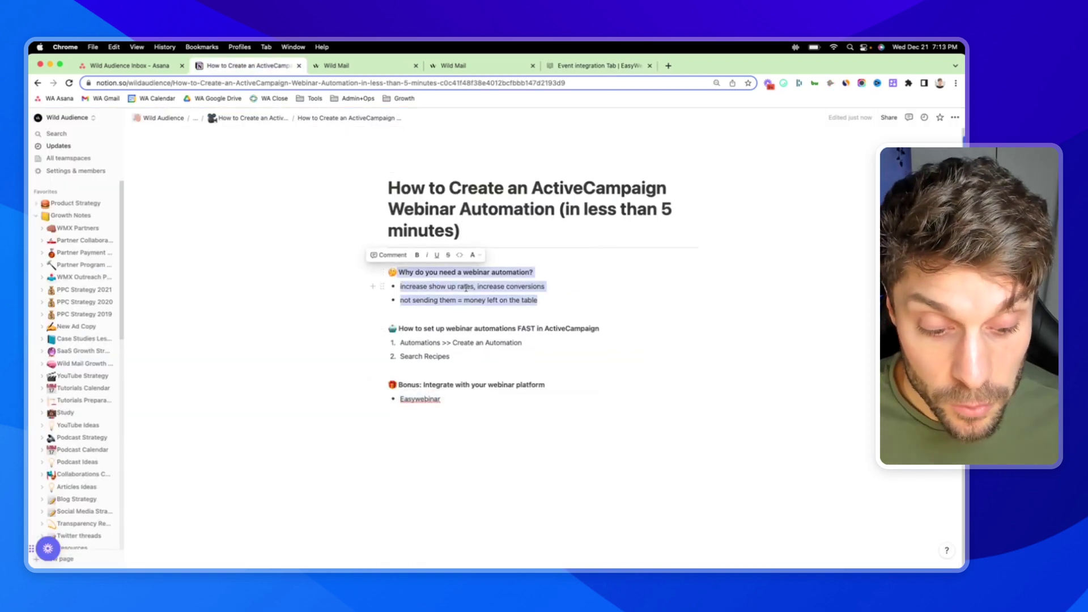